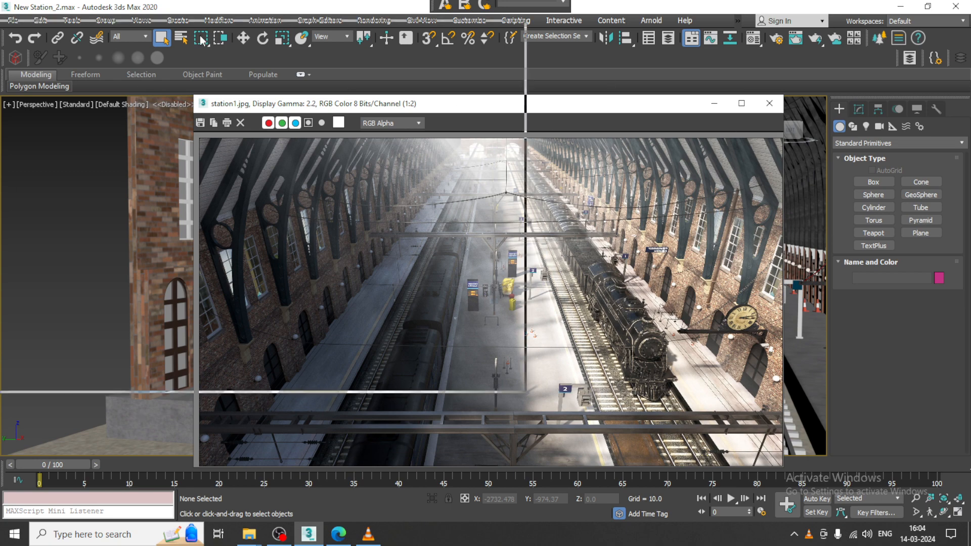
- Move the rendered station image window aside and shrink it so the 3D scene can be seen beside it
{"action": "left_click_drag", "start_coordinate": [443, 104], "coordinate": [186, 29]}
{"action": "left_click_drag", "start_coordinate": [528, 395], "coordinate": [357, 342]}
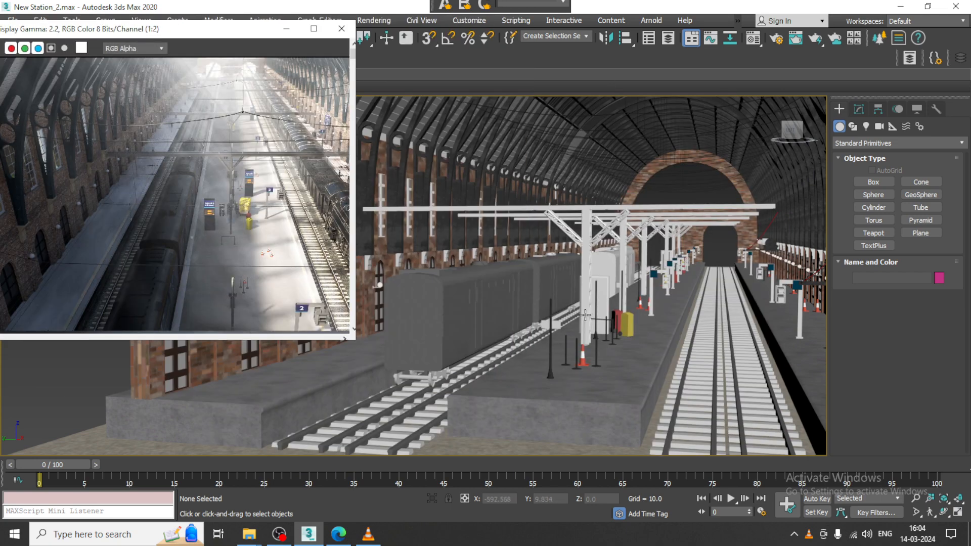
- Delete the train standing on the track next to the central platform
{"action": "middle_click_drag", "start_coordinate": [538, 283], "coordinate": [659, 285], "text": "alt"}
{"action": "left_click", "coordinate": [711, 304]}
{"action": "key", "text": "alt+w"}
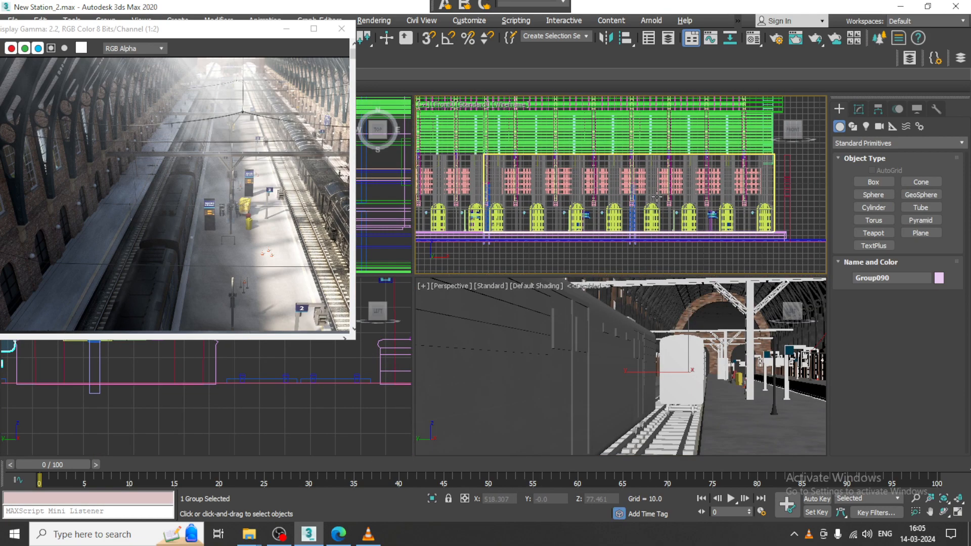
{"action": "middle_click", "coordinate": [348, 357]}
{"action": "key", "text": "alt+w"}
{"action": "mouse_move", "coordinate": [436, 340]}
{"action": "middle_mouse_down"}
{"action": "mouse_move", "coordinate": [476, 321]}
{"action": "mouse_move", "coordinate": [521, 349]}
{"action": "middle_mouse_up"}
{"action": "scroll", "coordinate": [505, 323], "scroll_direction": "down", "scroll_amount": 3}
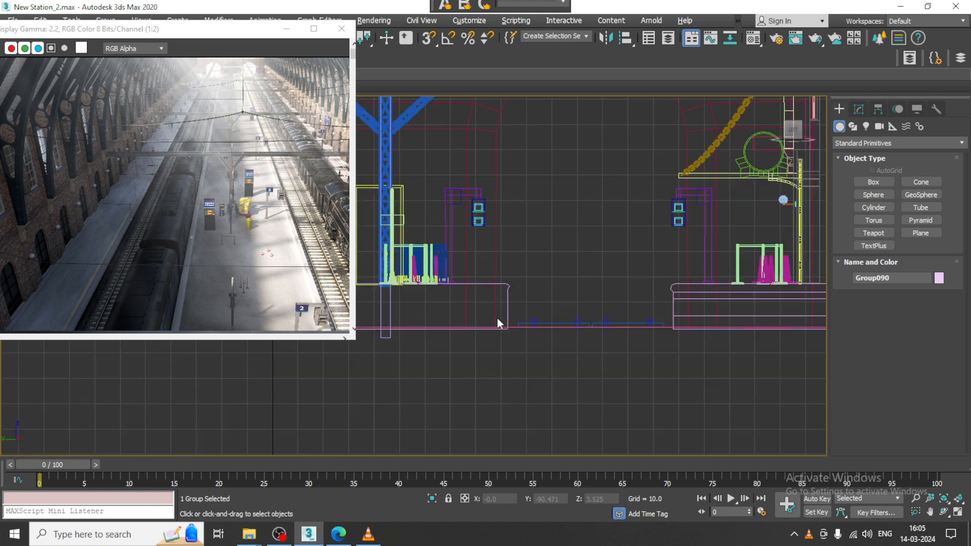
{"action": "middle_click_drag", "start_coordinate": [497, 318], "coordinate": [615, 347]}
{"action": "middle_click_drag", "start_coordinate": [451, 287], "coordinate": [528, 308]}
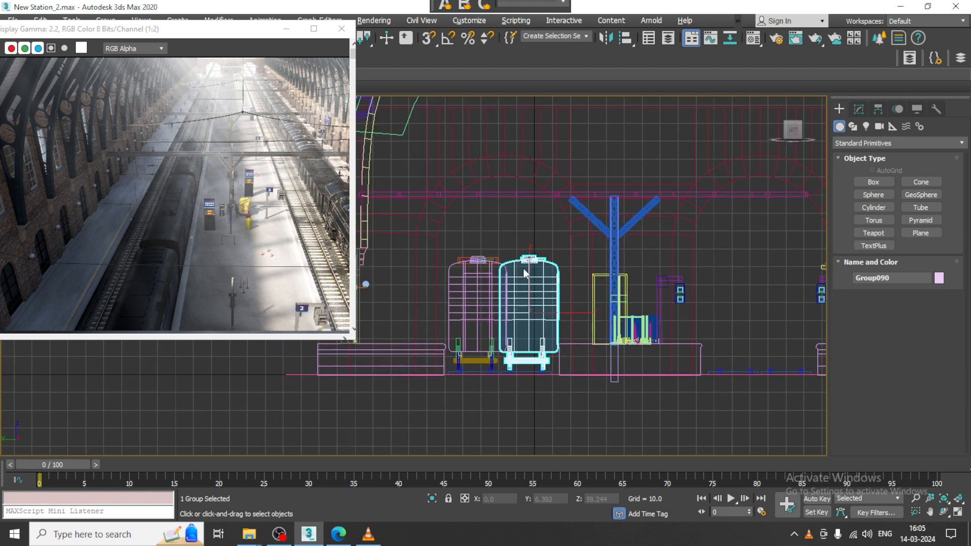
{"action": "key", "text": "Delete"}
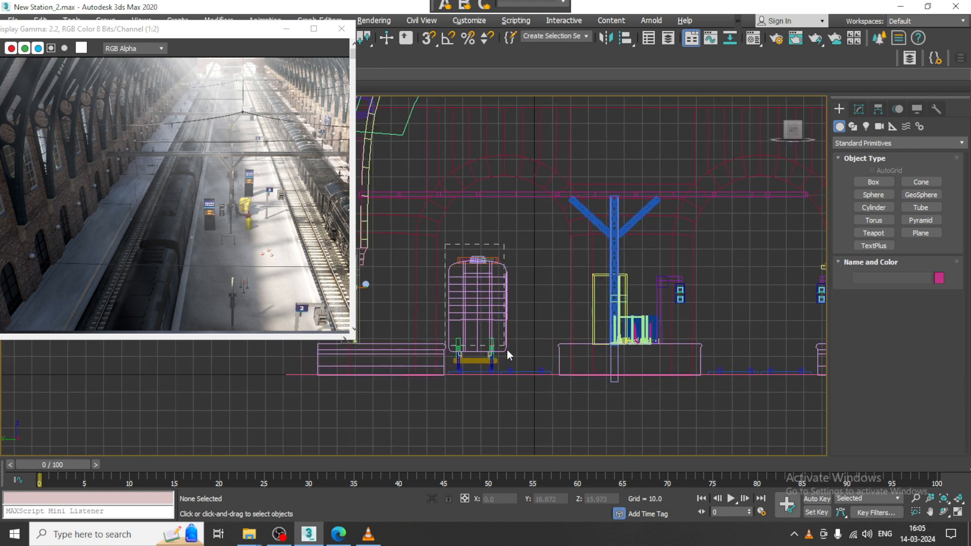
- Select every part of the remaining train with a selection window in the Left view, ready for moving in Perspective
{"action": "left_click", "coordinate": [515, 367]}
{"action": "key", "text": "alt+w"}
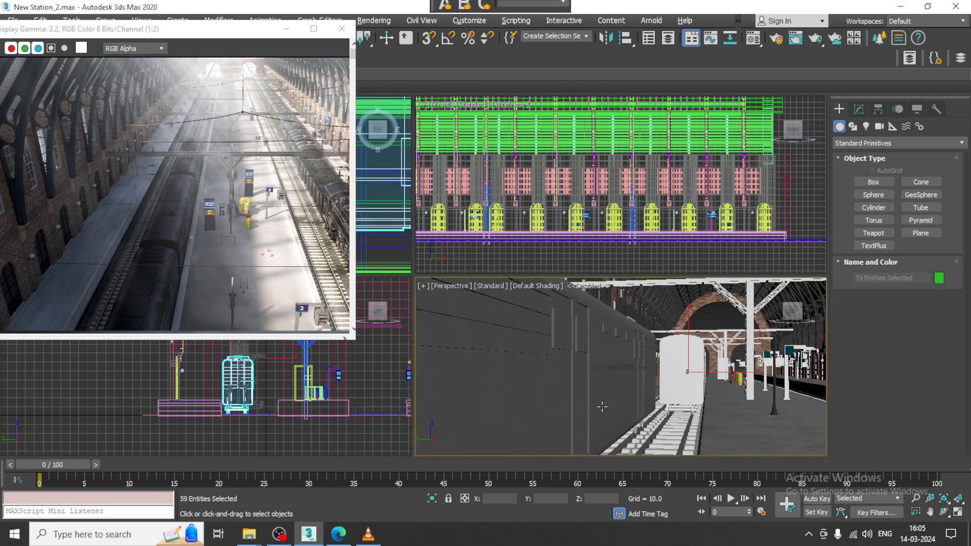
{"action": "middle_click", "coordinate": [561, 354]}
{"action": "key", "text": "alt+w"}
{"action": "middle_click_drag", "start_coordinate": [566, 337], "coordinate": [559, 348], "text": "alt"}
{"action": "key", "text": "w"}
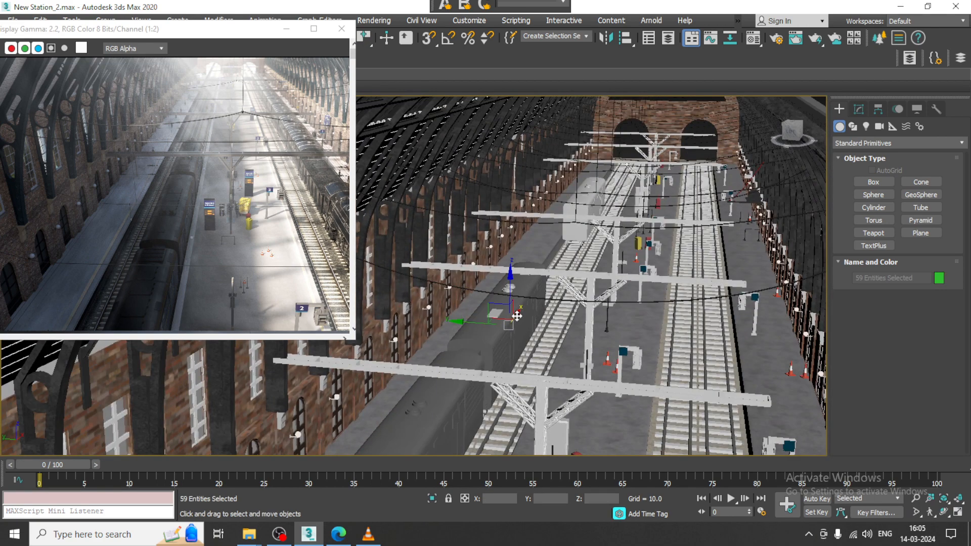
- Try to move the selected train along its track
{"action": "left_click_drag", "start_coordinate": [516, 317], "coordinate": [489, 353]}
{"action": "key", "text": "ctrl+z"}
{"action": "scroll", "coordinate": [515, 173], "scroll_direction": "down", "scroll_amount": 8}
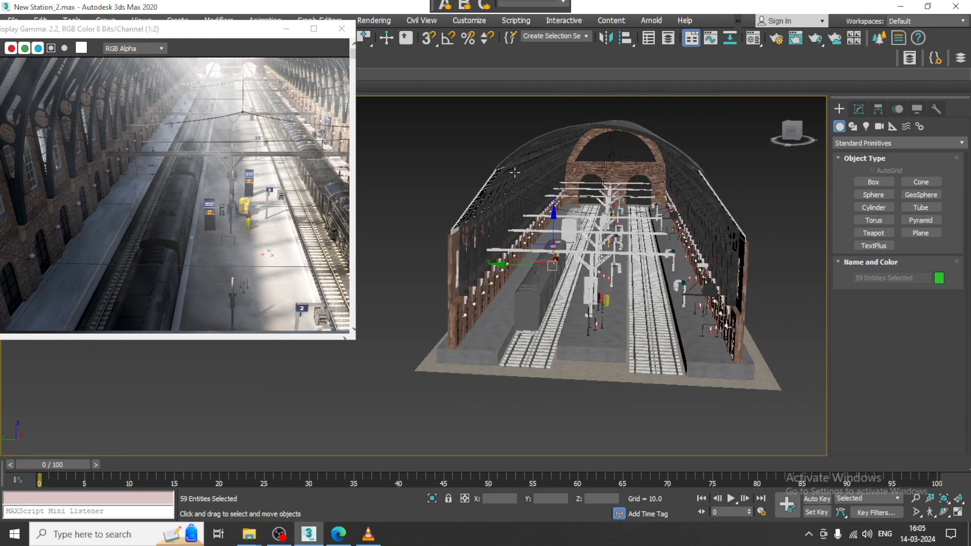
- Remove the white carriage at the far end from the train selection
{"action": "left_click_drag", "start_coordinate": [614, 236], "coordinate": [614, 237], "text": "alt"}
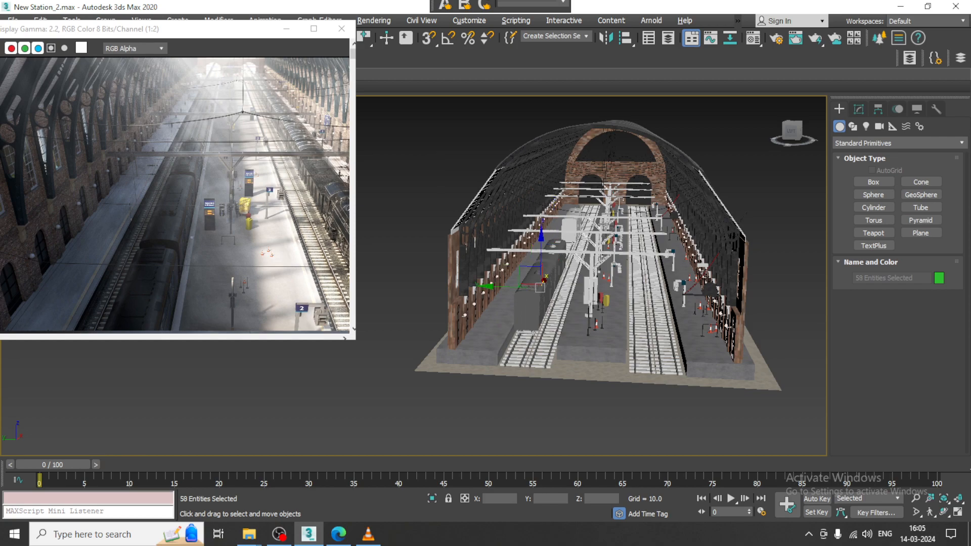
{"action": "key", "text": "alt+w"}
{"action": "middle_click_drag", "start_coordinate": [584, 353], "coordinate": [555, 350]}
{"action": "key", "text": "alt+w"}
{"action": "scroll", "coordinate": [555, 351], "scroll_direction": "up", "scroll_amount": 5}
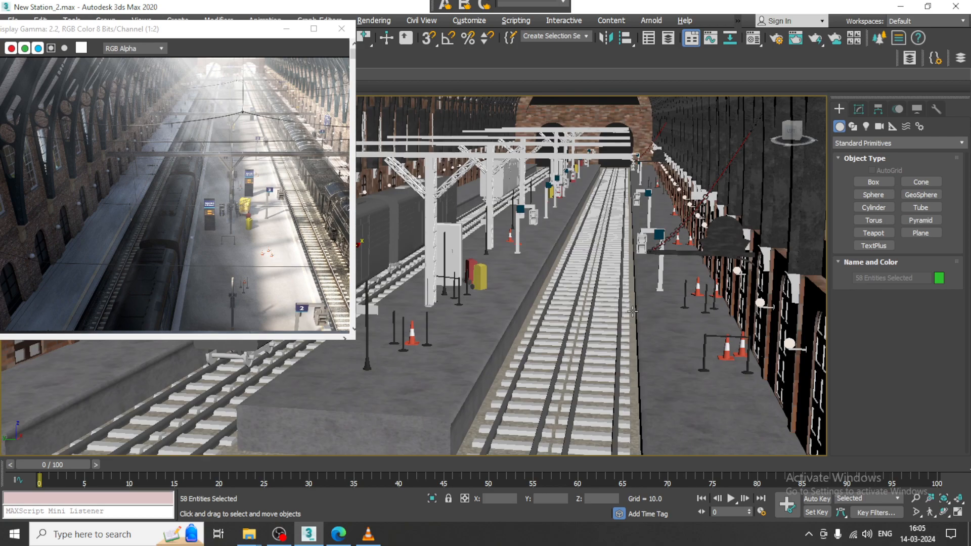
- Show the scene in wireframe and remove the rear train parts from the selection, keeping the front cars selected
{"action": "middle_click_drag", "start_coordinate": [658, 324], "coordinate": [628, 310], "text": "alt"}
{"action": "scroll", "coordinate": [629, 310], "scroll_direction": "down", "scroll_amount": 4}
{"action": "mouse_move", "coordinate": [686, 304]}
{"action": "middle_mouse_down", "text": "alt"}
{"action": "mouse_move", "coordinate": [563, 317]}
{"action": "mouse_move", "coordinate": [546, 384]}
{"action": "mouse_move", "coordinate": [489, 381]}
{"action": "mouse_move", "coordinate": [435, 329]}
{"action": "mouse_move", "coordinate": [498, 336]}
{"action": "mouse_move", "coordinate": [548, 319]}
{"action": "mouse_move", "coordinate": [529, 316]}
{"action": "middle_mouse_up", "text": "alt"}
{"action": "key", "text": "F3"}
{"action": "scroll", "coordinate": [488, 380], "scroll_direction": "down", "scroll_amount": 4}
{"action": "scroll", "coordinate": [506, 334], "scroll_direction": "down", "scroll_amount": 2}
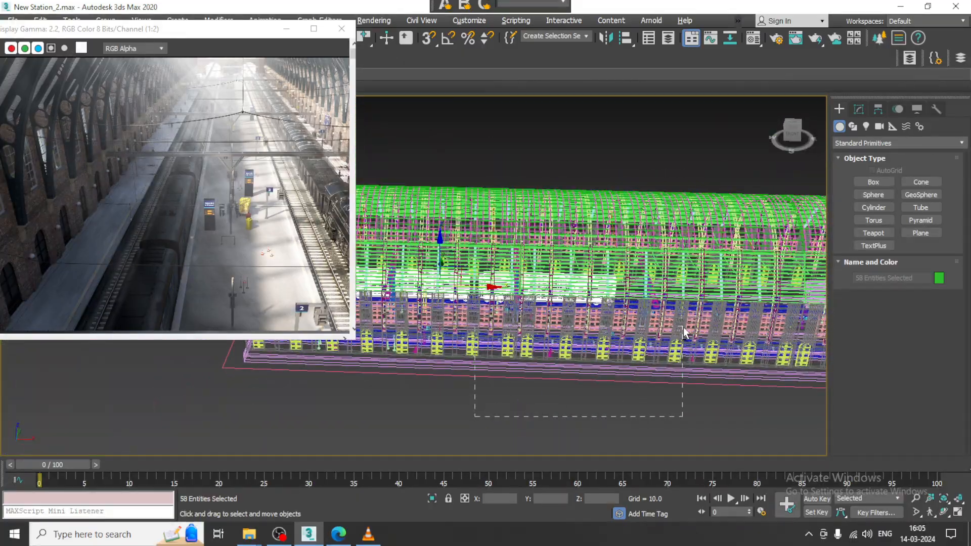
{"action": "left_click_drag", "start_coordinate": [725, 313], "coordinate": [769, 275]}
{"action": "left_click_drag", "start_coordinate": [794, 230], "coordinate": [793, 230], "text": "alt"}
- Return to shaded display and copy the selected train cars about 559 units farther along, onto the adjacent track
{"action": "middle_click_drag", "start_coordinate": [455, 303], "coordinate": [629, 309], "text": "alt"}
{"action": "mouse_move", "coordinate": [488, 311]}
{"action": "middle_mouse_down", "text": "alt"}
{"action": "mouse_move", "coordinate": [578, 336]}
{"action": "mouse_move", "coordinate": [534, 319]}
{"action": "mouse_move", "coordinate": [540, 312]}
{"action": "middle_mouse_up", "text": "alt"}
{"action": "key", "text": "F3"}
{"action": "scroll", "coordinate": [533, 322], "scroll_direction": "up", "scroll_amount": 4}
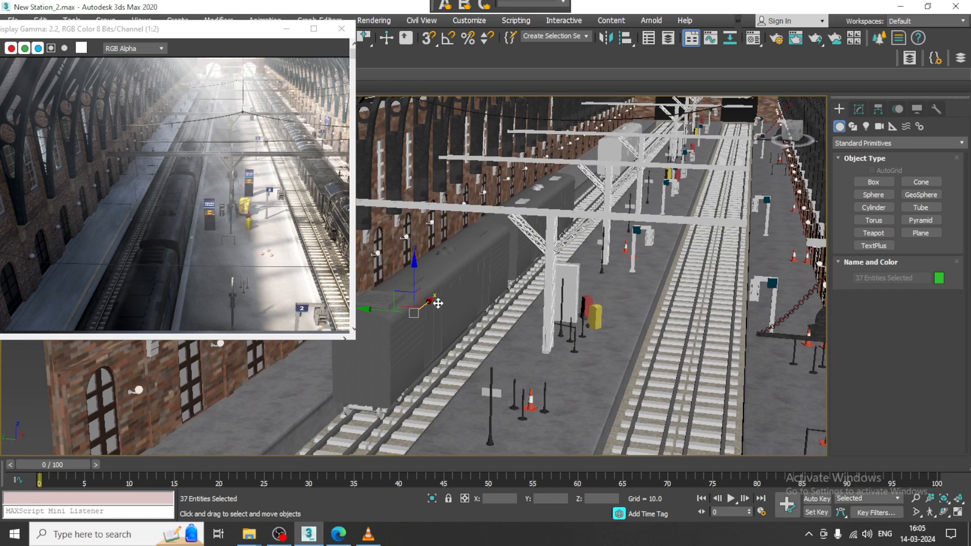
{"action": "mouse_move", "coordinate": [439, 303]}
{"action": "left_mouse_down"}
{"action": "mouse_move", "coordinate": [400, 295]}
{"action": "mouse_move", "coordinate": [499, 283]}
{"action": "mouse_move", "coordinate": [577, 207]}
{"action": "mouse_move", "coordinate": [711, 174]}
{"action": "left_mouse_up"}
{"action": "left_click", "coordinate": [488, 319]}
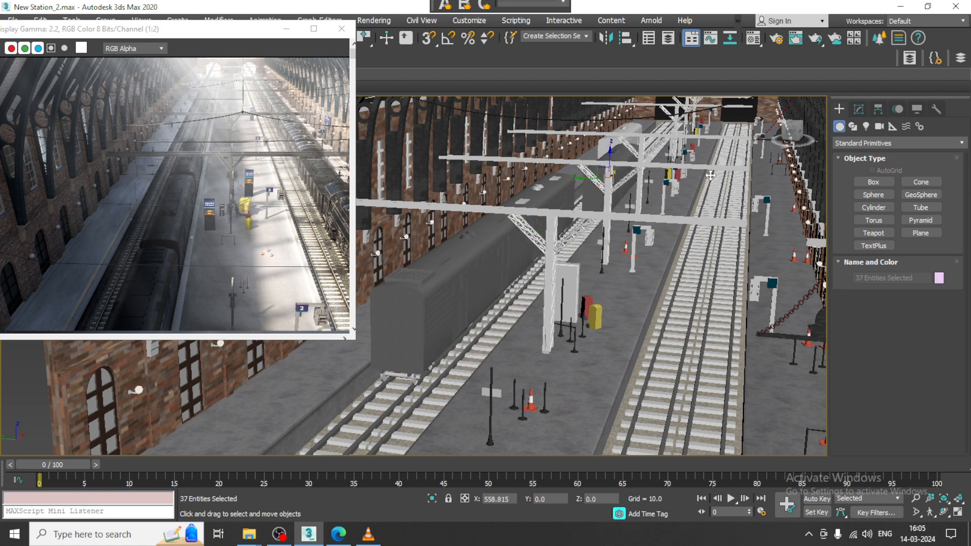
{"action": "middle_click_drag", "start_coordinate": [607, 223], "coordinate": [587, 319], "text": "alt"}
{"action": "scroll", "coordinate": [602, 218], "scroll_direction": "up", "scroll_amount": 2}
{"action": "key", "text": "alt+w"}
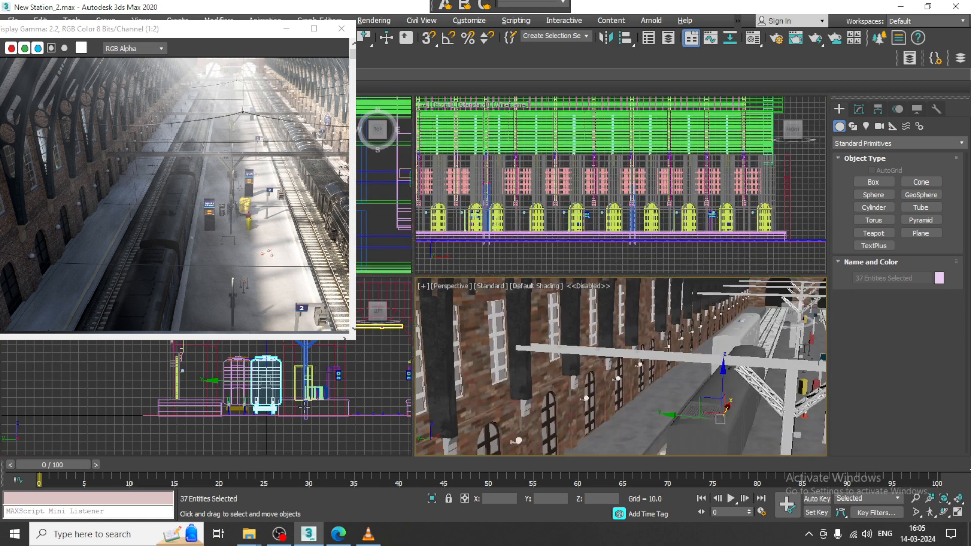
{"action": "middle_click_drag", "start_coordinate": [652, 379], "coordinate": [620, 393]}
{"action": "key", "text": "alt+w"}
- Delete the old white carriage farther down the tracks
{"action": "middle_click_drag", "start_coordinate": [610, 258], "coordinate": [606, 372], "text": "alt"}
{"action": "scroll", "coordinate": [605, 286], "scroll_direction": "up", "scroll_amount": 2}
{"action": "left_click", "coordinate": [572, 281]}
{"action": "scroll", "coordinate": [575, 276], "scroll_direction": "up", "scroll_amount": 2}
{"action": "key", "text": "Delete"}
{"action": "scroll", "coordinate": [601, 271], "scroll_direction": "up", "scroll_amount": 5}
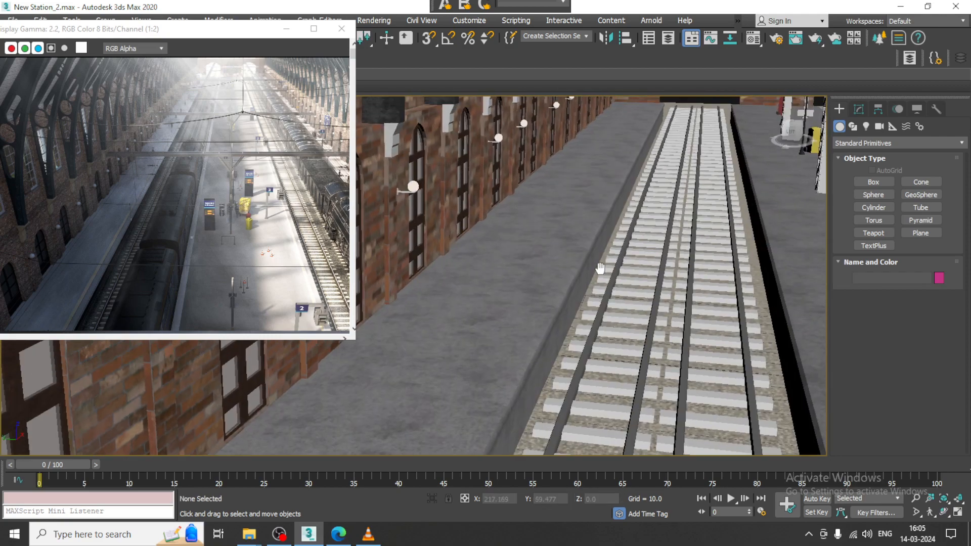
- Select the white bracket beneath the first dark roof rib on the brick wall beside the trains
{"action": "scroll", "coordinate": [592, 214], "scroll_direction": "down", "scroll_amount": 3}
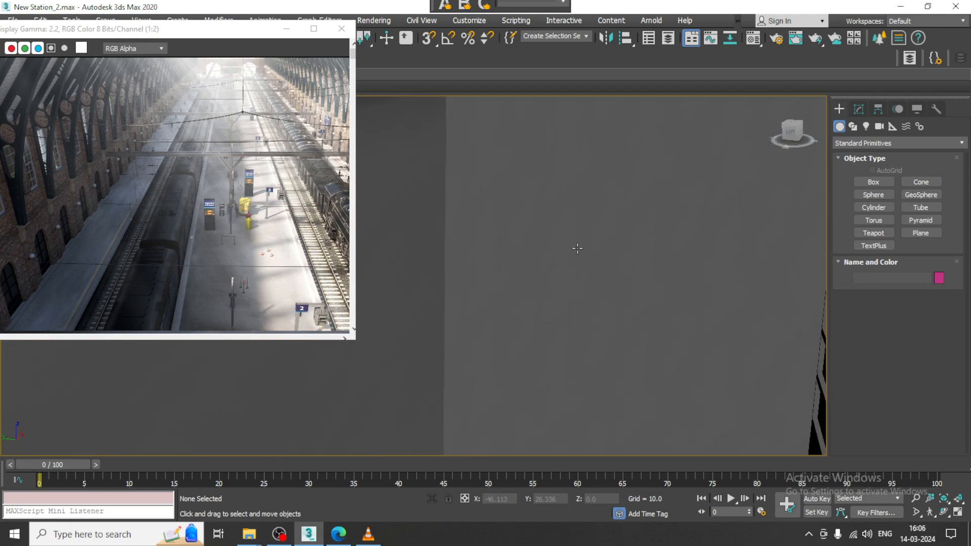
{"action": "scroll", "coordinate": [575, 263], "scroll_direction": "down", "scroll_amount": 15}
{"action": "scroll", "coordinate": [529, 268], "scroll_direction": "up", "scroll_amount": 15}
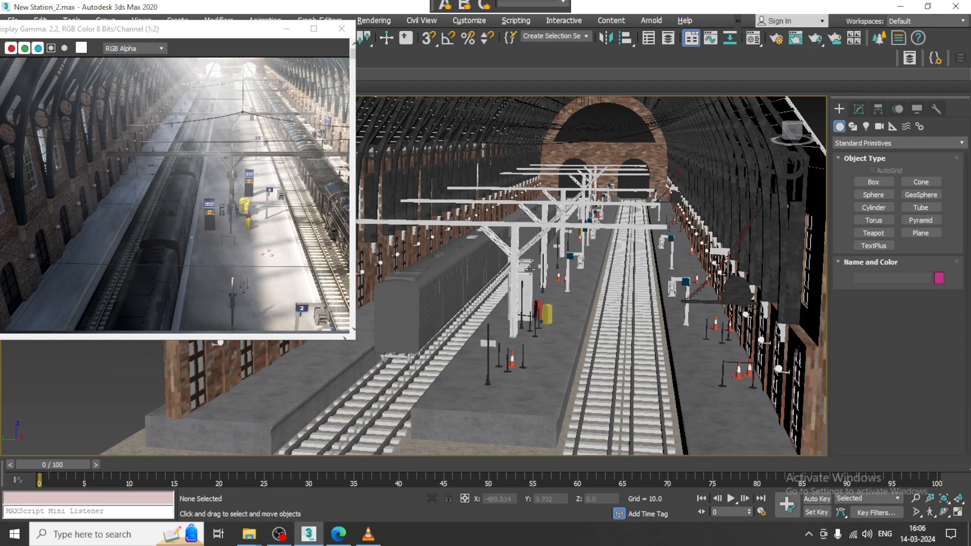
{"action": "scroll", "coordinate": [530, 268], "scroll_direction": "up", "scroll_amount": 3}
{"action": "middle_click_drag", "start_coordinate": [576, 302], "coordinate": [607, 294]}
{"action": "scroll", "coordinate": [579, 281], "scroll_direction": "up", "scroll_amount": 3}
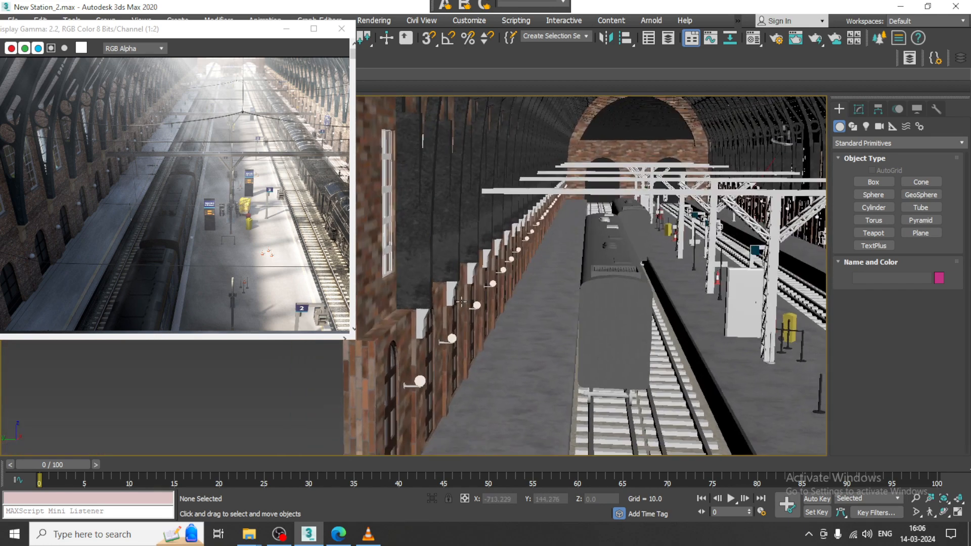
{"action": "left_click", "coordinate": [424, 316]}
{"action": "scroll", "coordinate": [407, 331], "scroll_direction": "up", "scroll_amount": 3}
{"action": "middle_click_drag", "start_coordinate": [408, 332], "coordinate": [433, 329], "text": "alt"}
- Open the Material Editor and switch it to Slate mode
{"action": "key", "text": "m"}
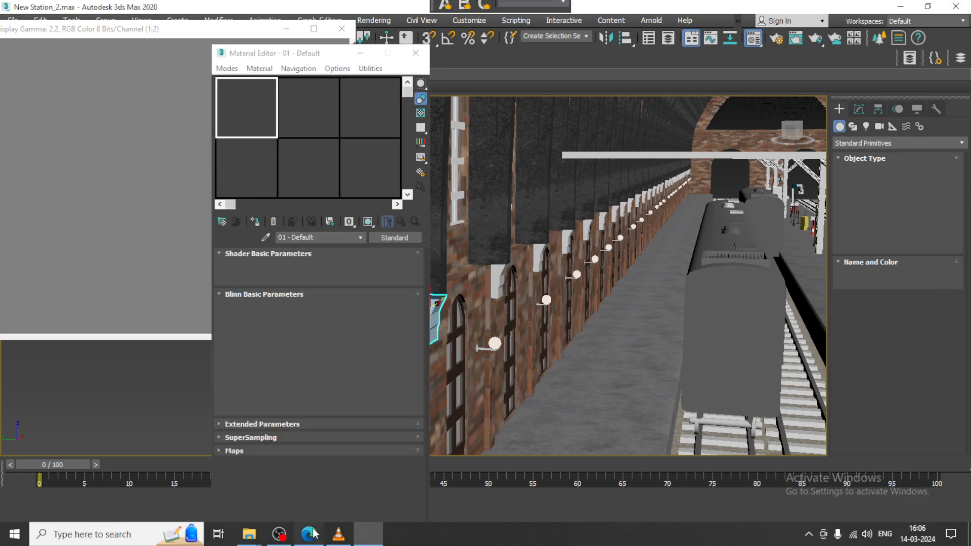
{"action": "left_click", "coordinate": [312, 538]}
{"action": "left_click", "coordinate": [312, 538]}
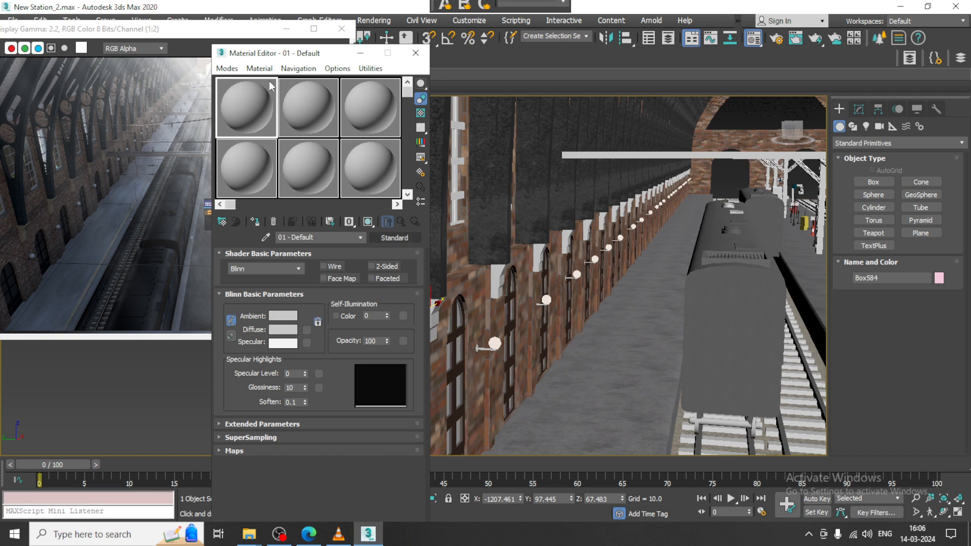
{"action": "left_click", "coordinate": [226, 68]}
{"action": "left_click", "coordinate": [258, 100]}
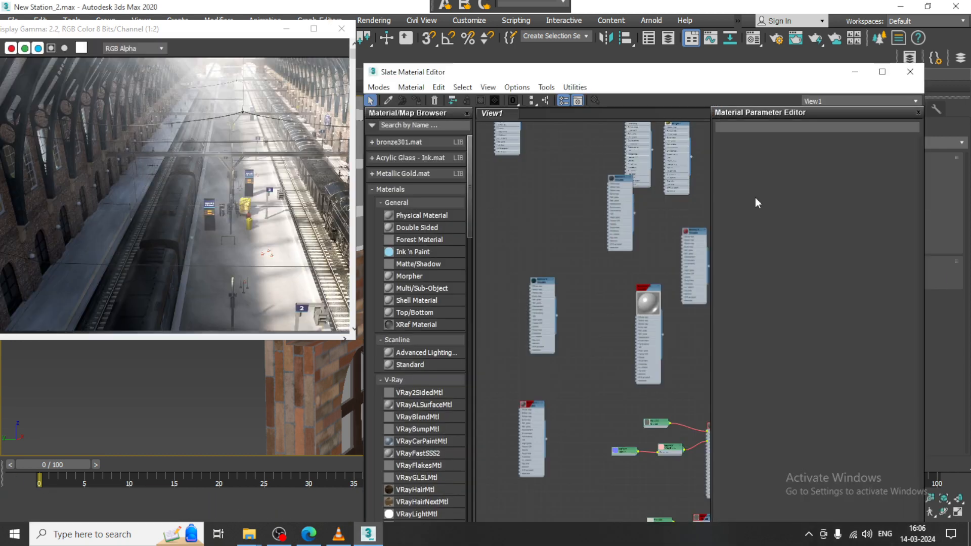
- Add a new VRayMtl node in an empty area of the material view and show its parameters
{"action": "middle_click_drag", "start_coordinate": [641, 380], "coordinate": [482, 127]}
{"action": "scroll", "coordinate": [420, 402], "scroll_direction": "down", "scroll_amount": 5}
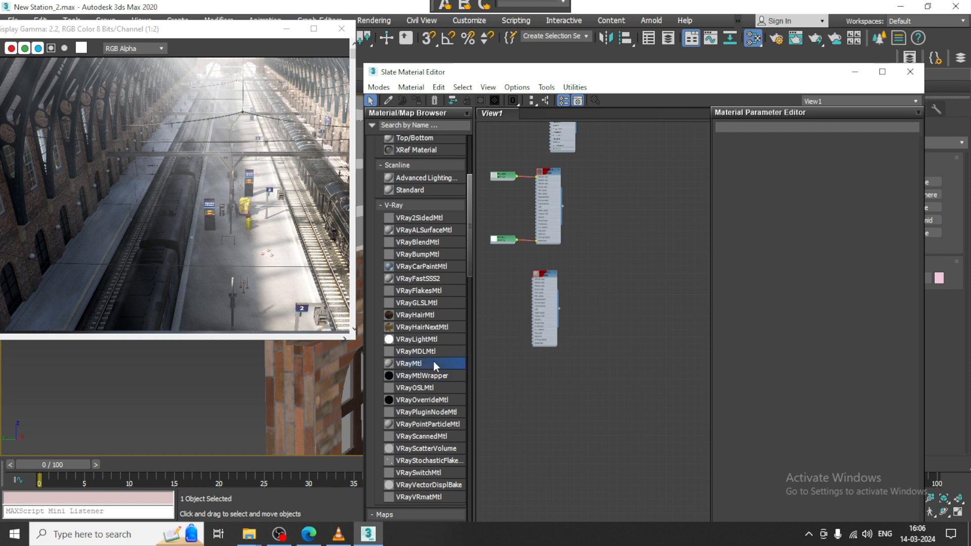
{"action": "left_click_drag", "start_coordinate": [615, 326], "coordinate": [615, 325]}
{"action": "double_click", "coordinate": [613, 327]}
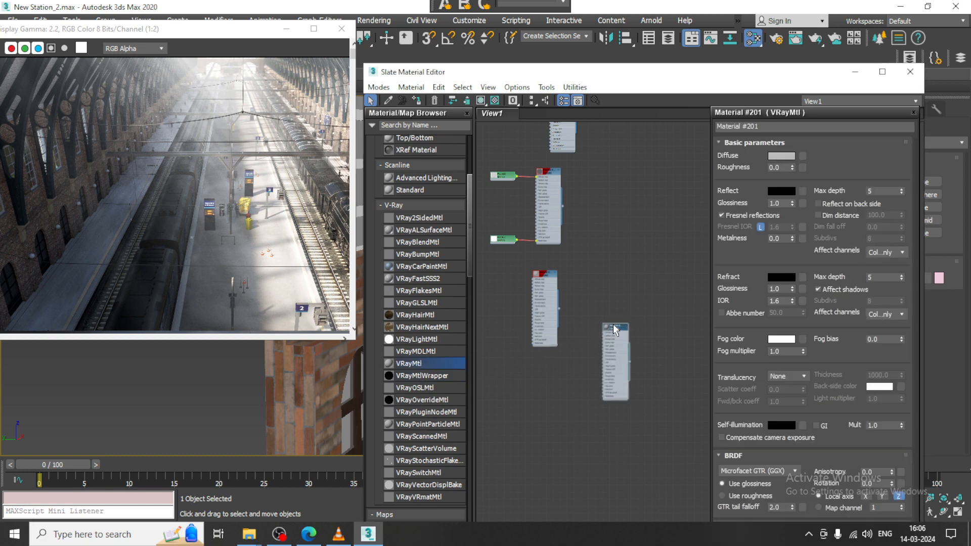
{"action": "scroll", "coordinate": [612, 326], "scroll_direction": "up", "scroll_amount": 2}
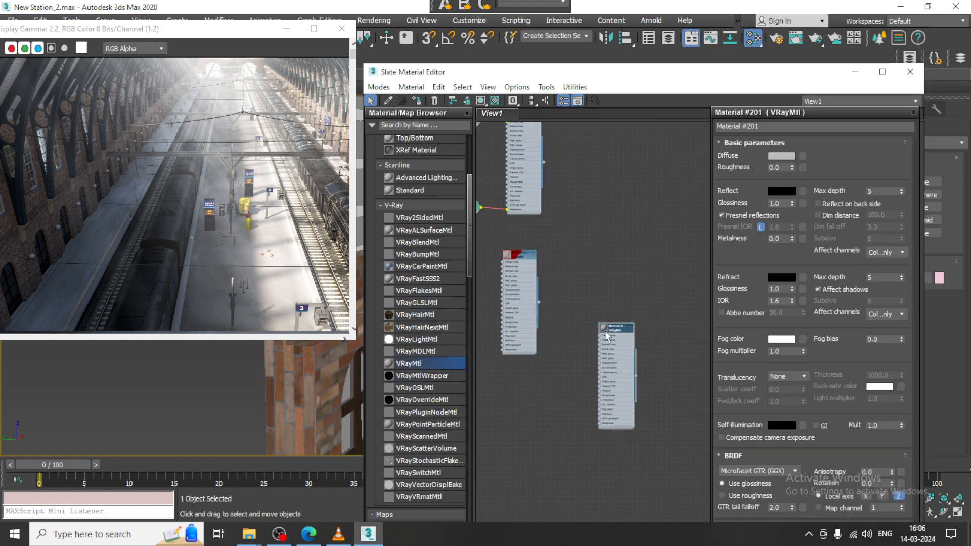
{"action": "double_click", "coordinate": [604, 329]}
- Sample the diffuse colour from the brick wall in the reference render and lighten it to a pale beige
{"action": "left_click", "coordinate": [779, 156]}
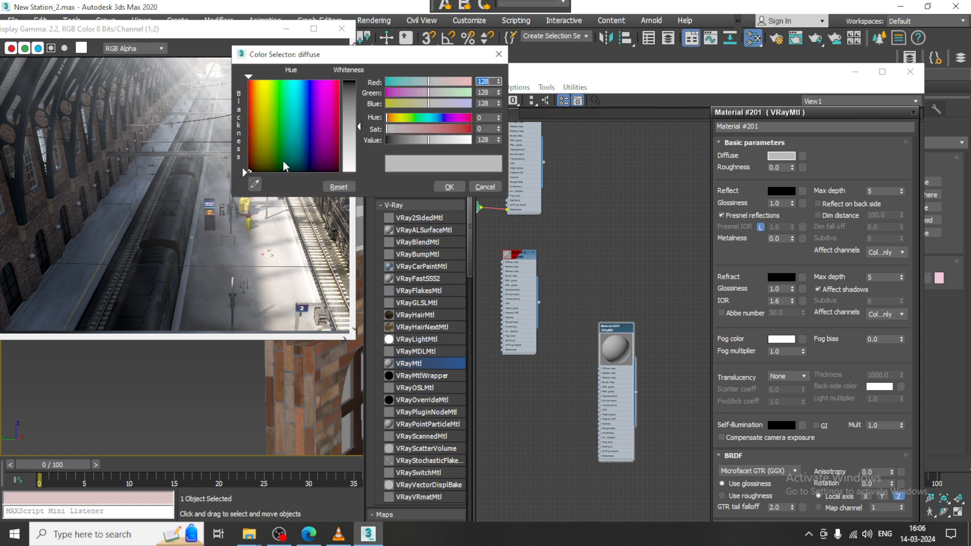
{"action": "left_click", "coordinate": [255, 184]}
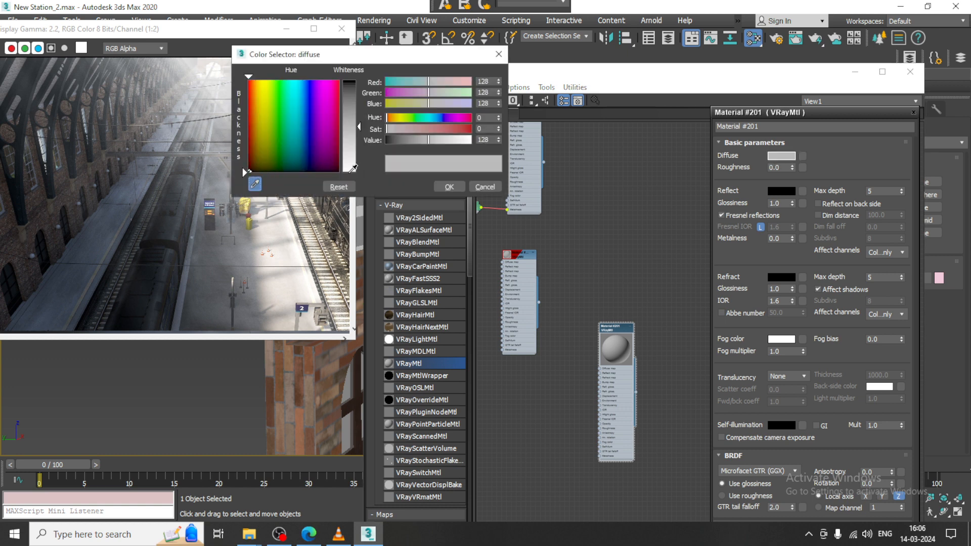
{"action": "left_click", "coordinate": [28, 234]}
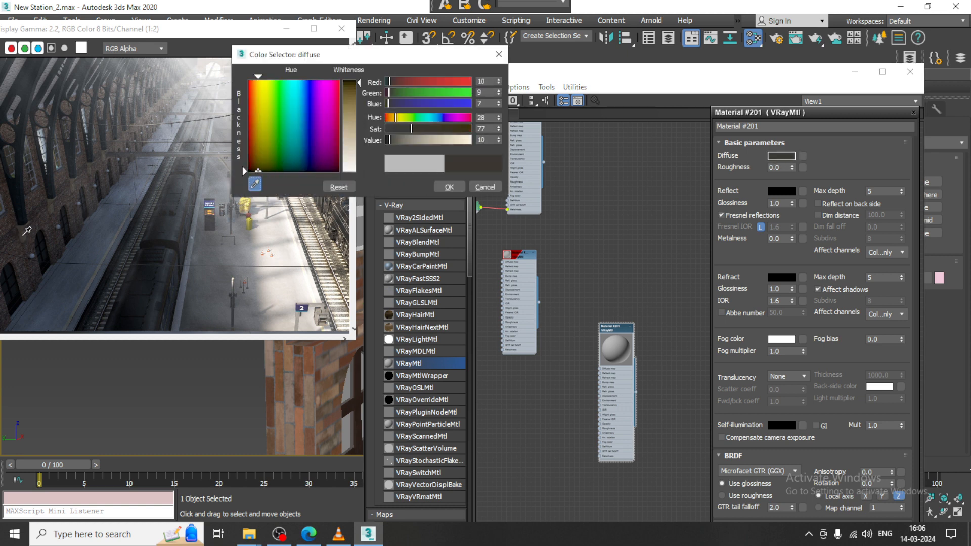
{"action": "right_click", "coordinate": [141, 202]}
{"action": "left_click_drag", "start_coordinate": [358, 83], "coordinate": [359, 105]}
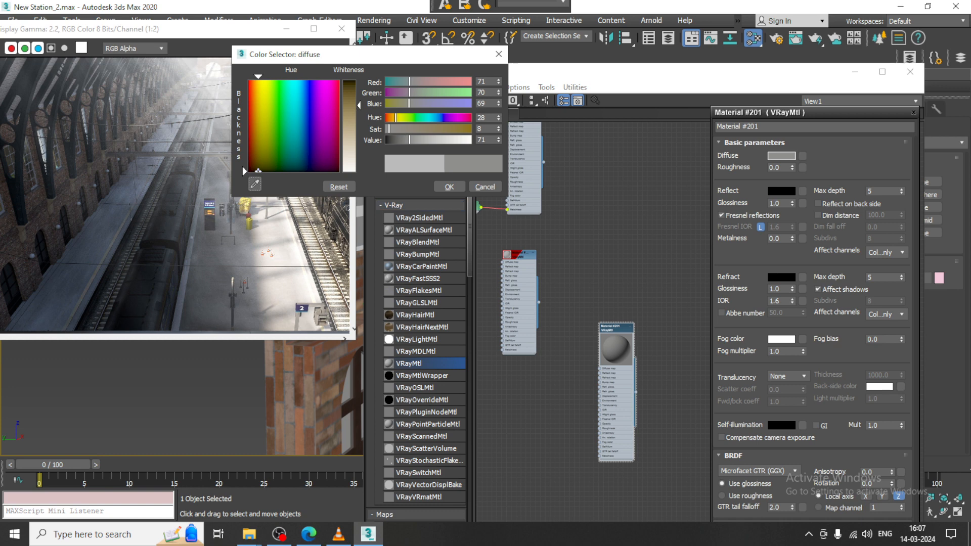
{"action": "left_click_drag", "start_coordinate": [359, 105], "coordinate": [359, 124]}
{"action": "left_click_drag", "start_coordinate": [261, 173], "coordinate": [256, 159]}
{"action": "left_click", "coordinate": [438, 187]}
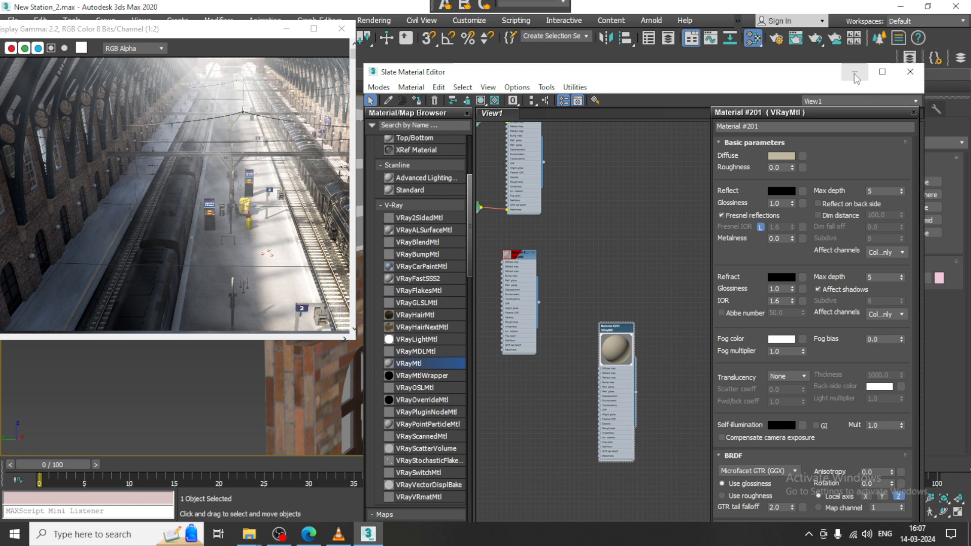
- Assign the beige material to the selected bracket, set its roughness to 0.2, and minimize the material editor
{"action": "left_click_drag", "start_coordinate": [793, 167], "coordinate": [793, 158]}
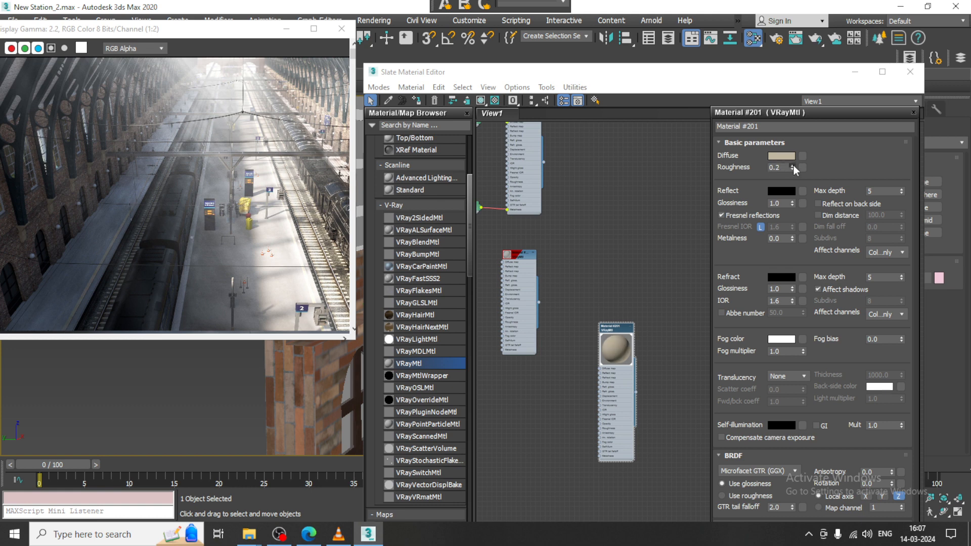
{"action": "left_click", "coordinate": [855, 75]}
{"action": "scroll", "coordinate": [545, 269], "scroll_direction": "up", "scroll_amount": 5}
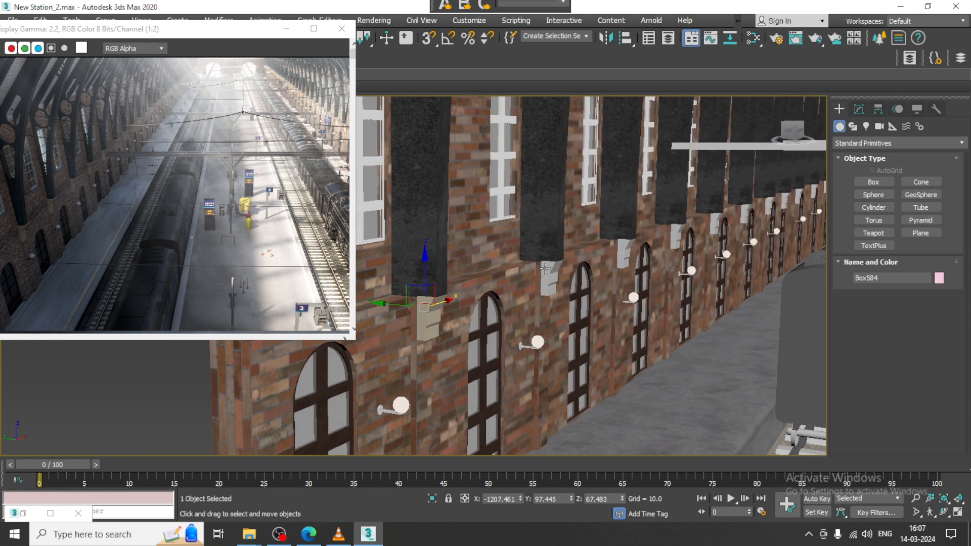
- Delete all the white brackets along the brick wall, keeping only the beige one under the first roof rib
{"action": "scroll", "coordinate": [554, 260], "scroll_direction": "down", "scroll_amount": 5}
{"action": "key", "text": "alt+w"}
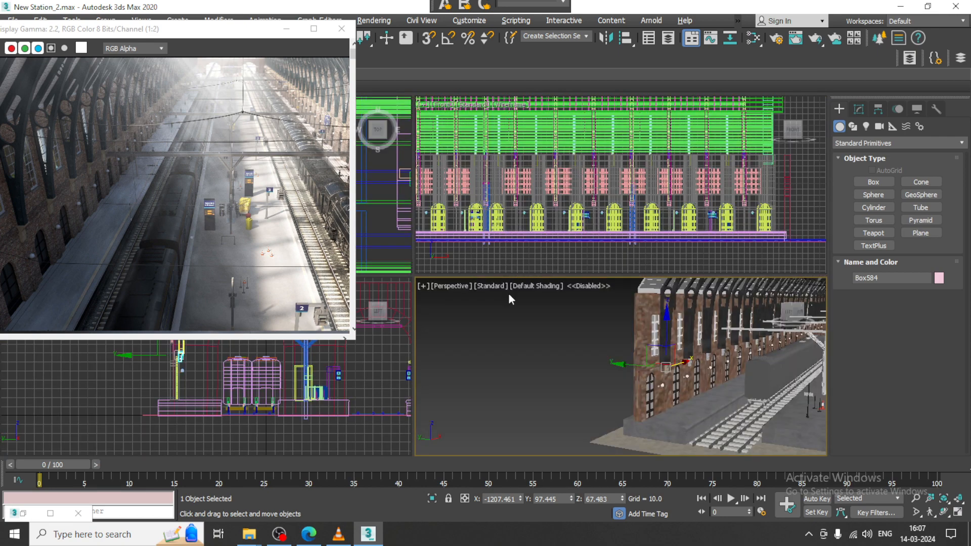
{"action": "middle_click_drag", "start_coordinate": [359, 390], "coordinate": [483, 353]}
{"action": "key", "text": "alt+w"}
{"action": "scroll", "coordinate": [464, 249], "scroll_direction": "up", "scroll_amount": 6}
{"action": "middle_click_drag", "start_coordinate": [551, 234], "coordinate": [476, 303]}
{"action": "left_click_drag", "start_coordinate": [495, 267], "coordinate": [453, 299]}
{"action": "key", "text": "alt+w"}
{"action": "middle_click", "coordinate": [638, 387]}
{"action": "left_click", "coordinate": [661, 370], "text": "alt"}
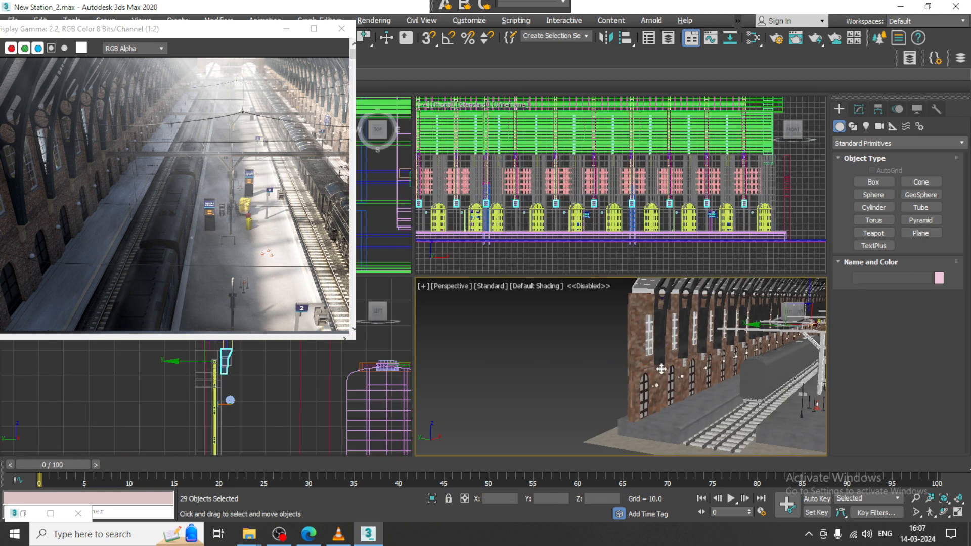
{"action": "key", "text": "ctrl+d"}
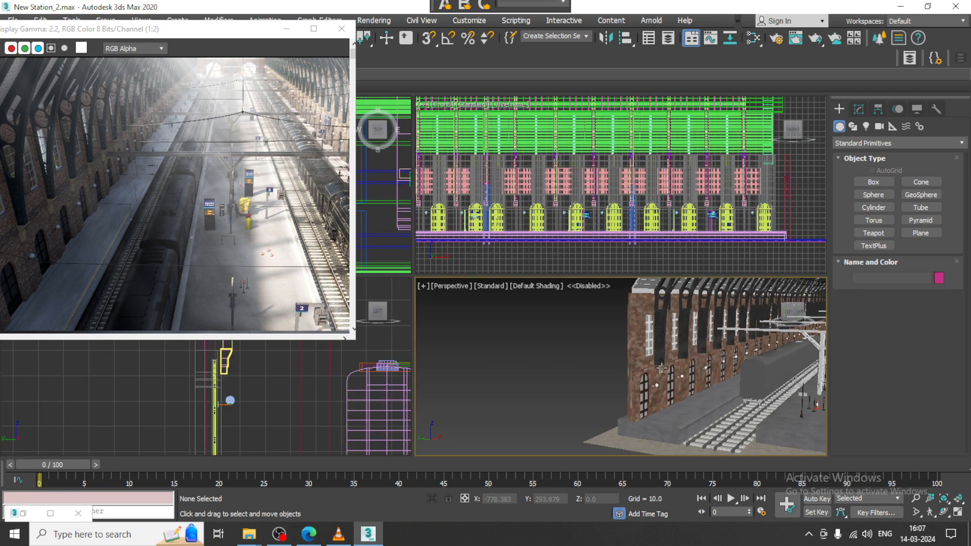
- Check the beige bracket's position on the near wall, then examine the matching spot on the opposite wall in side elevation
{"action": "left_click", "coordinate": [661, 370]}
{"action": "key", "text": "alt+w"}
{"action": "scroll", "coordinate": [517, 287], "scroll_direction": "up", "scroll_amount": 3}
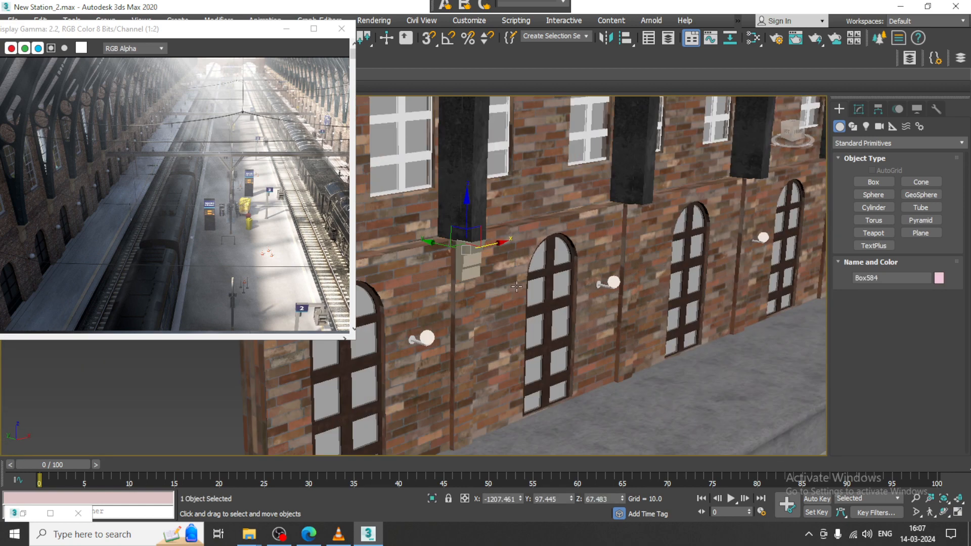
{"action": "scroll", "coordinate": [516, 263], "scroll_direction": "down", "scroll_amount": 6}
{"action": "key", "text": "alt+w"}
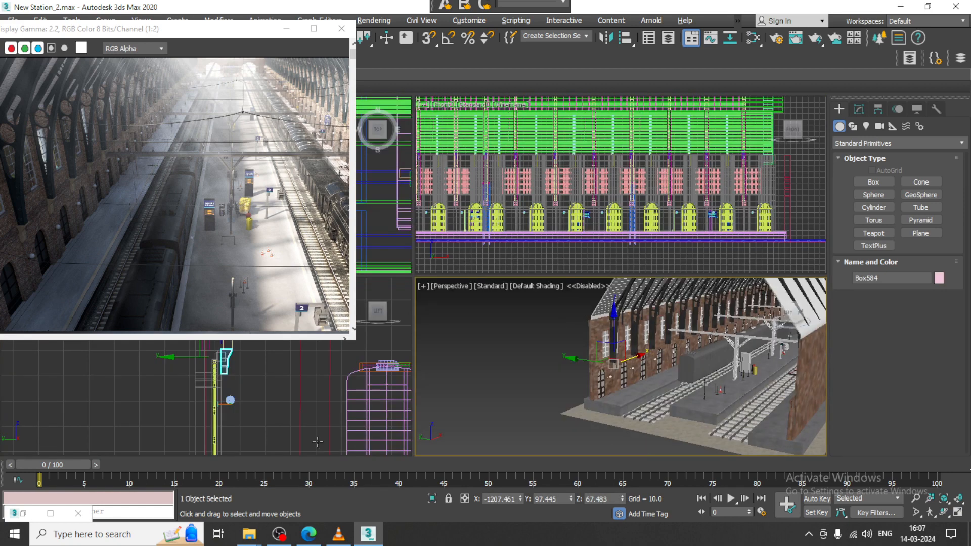
{"action": "right_click", "coordinate": [250, 412]}
{"action": "key", "text": "alt+w"}
{"action": "scroll", "coordinate": [633, 268], "scroll_direction": "up", "scroll_amount": 5}
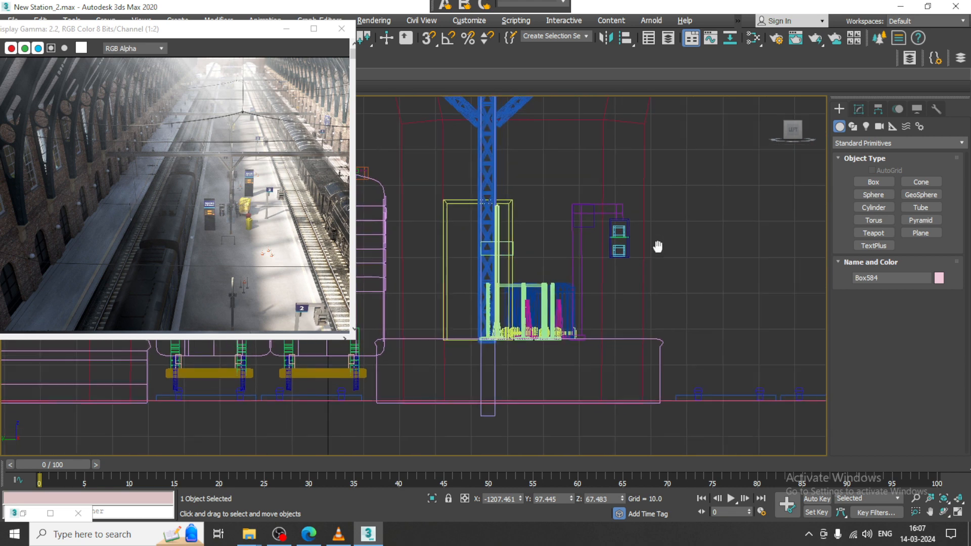
{"action": "scroll", "coordinate": [653, 263], "scroll_direction": "down", "scroll_amount": 2}
{"action": "middle_click_drag", "start_coordinate": [621, 282], "coordinate": [315, 353]}
{"action": "scroll", "coordinate": [538, 302], "scroll_direction": "up", "scroll_amount": 2}
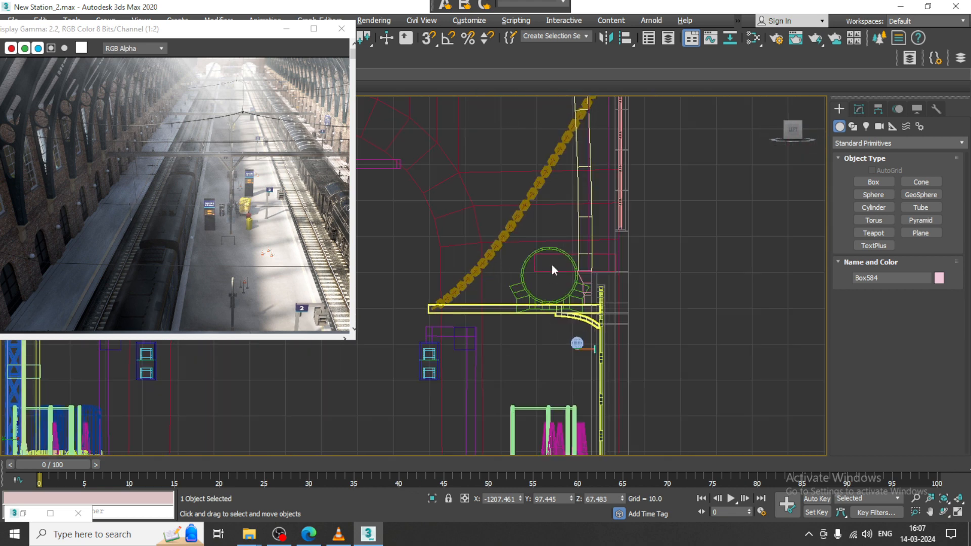
{"action": "middle_click_drag", "start_coordinate": [551, 265], "coordinate": [601, 272]}
{"action": "key", "text": "alt+w"}
{"action": "key", "text": "alt+w"}
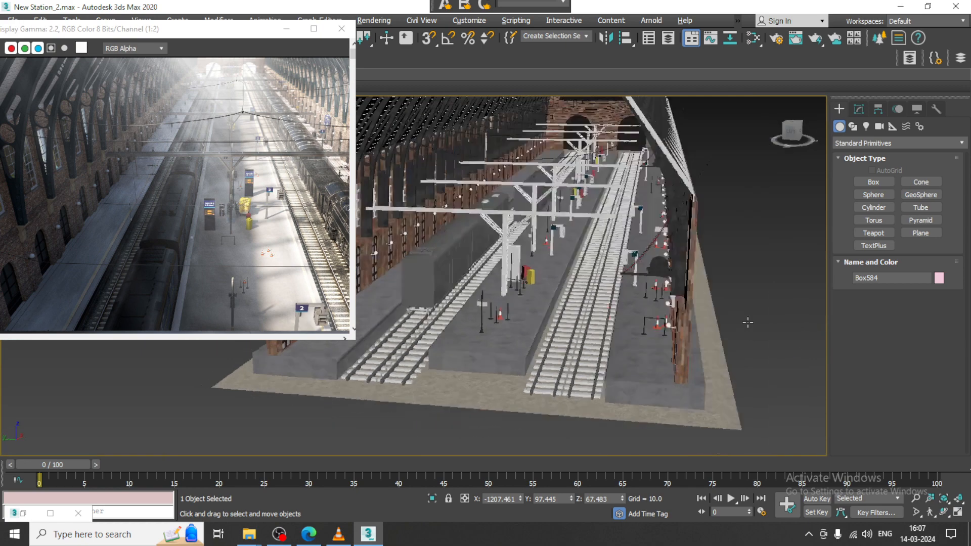
- Delete the leftover white brackets under the roof ribs of the opposite brick wall
{"action": "left_click", "coordinate": [609, 267]}
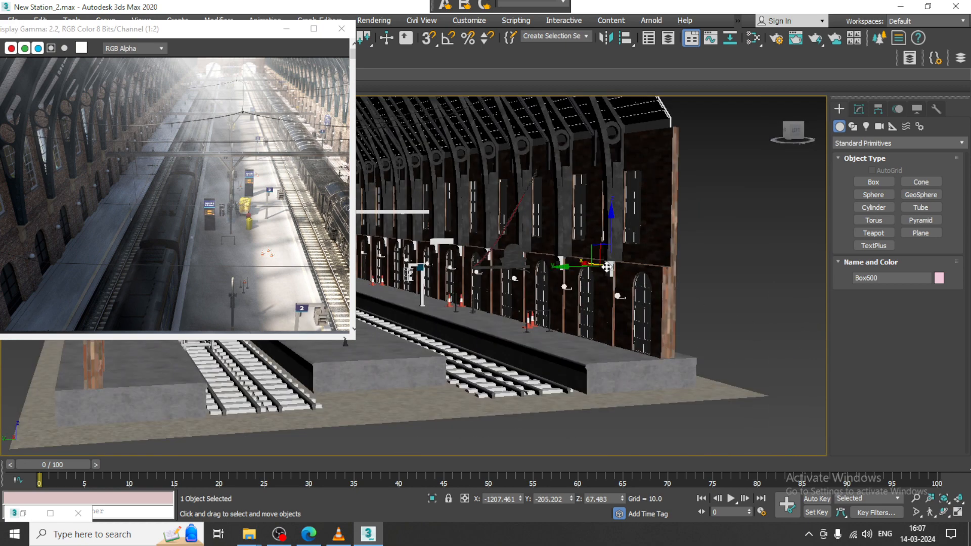
{"action": "key", "text": "alt+w"}
{"action": "middle_click_drag", "start_coordinate": [354, 411], "coordinate": [351, 403]}
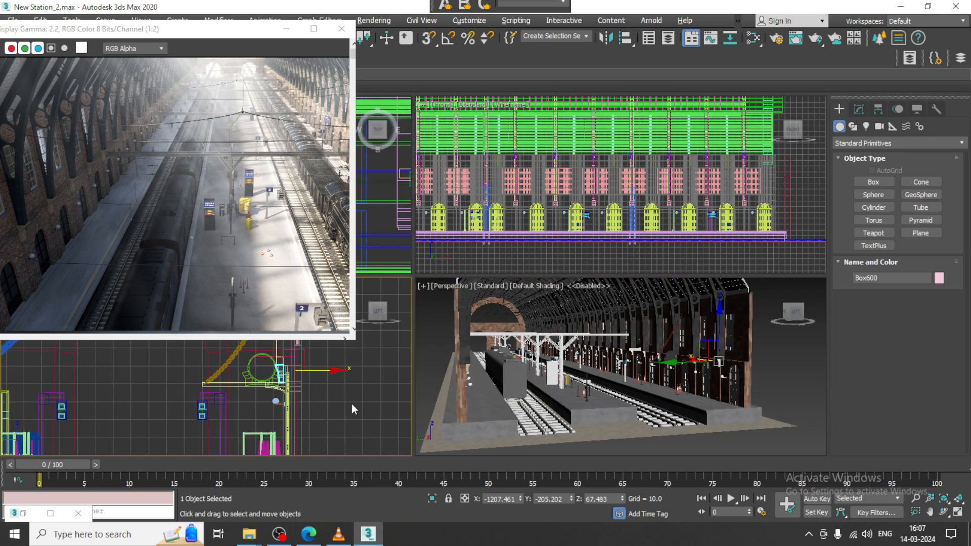
{"action": "key", "text": "alt+w"}
{"action": "key", "text": "z"}
{"action": "scroll", "coordinate": [498, 304], "scroll_direction": "down", "scroll_amount": 3}
{"action": "scroll", "coordinate": [494, 294], "scroll_direction": "down", "scroll_amount": 3}
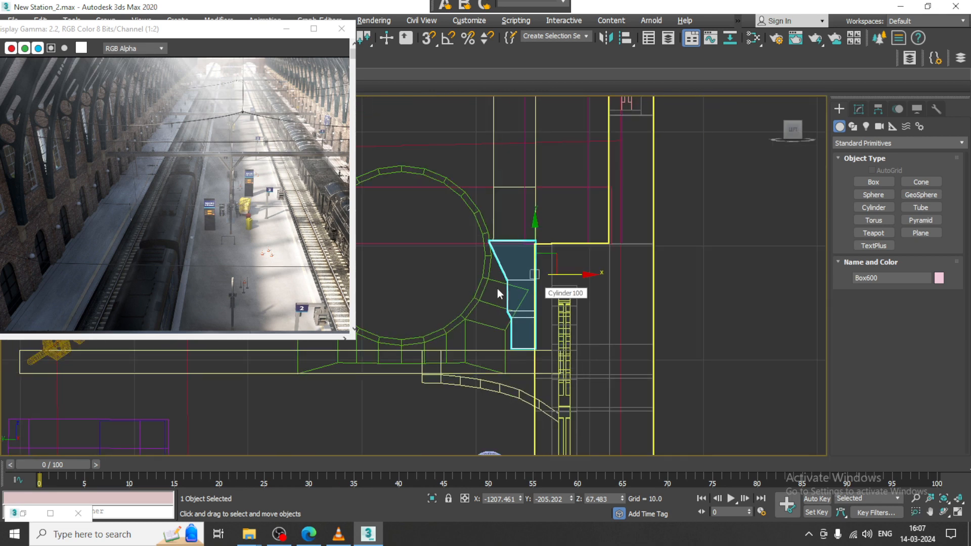
{"action": "left_click", "coordinate": [520, 272]}
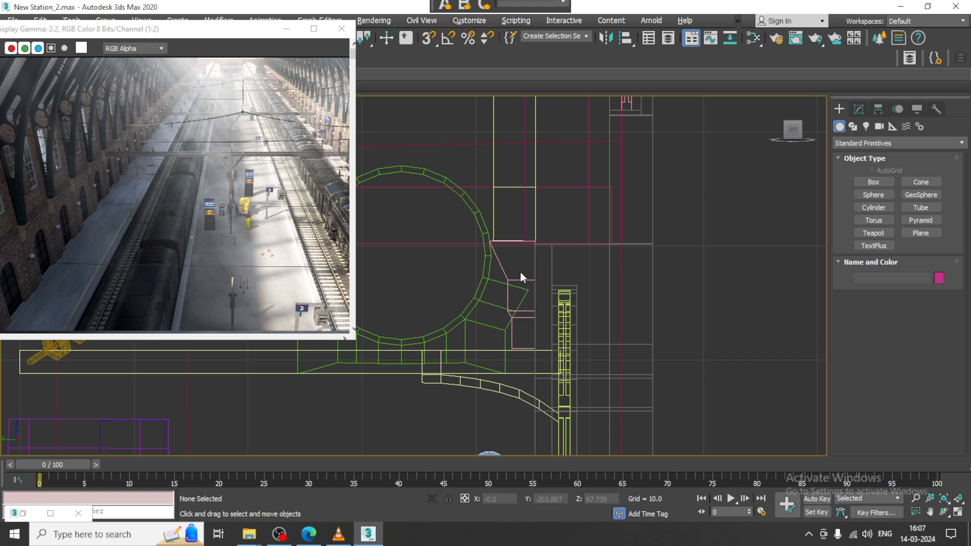
{"action": "left_click", "coordinate": [502, 278]}
{"action": "key", "text": "Delete"}
{"action": "key", "text": "alt+w"}
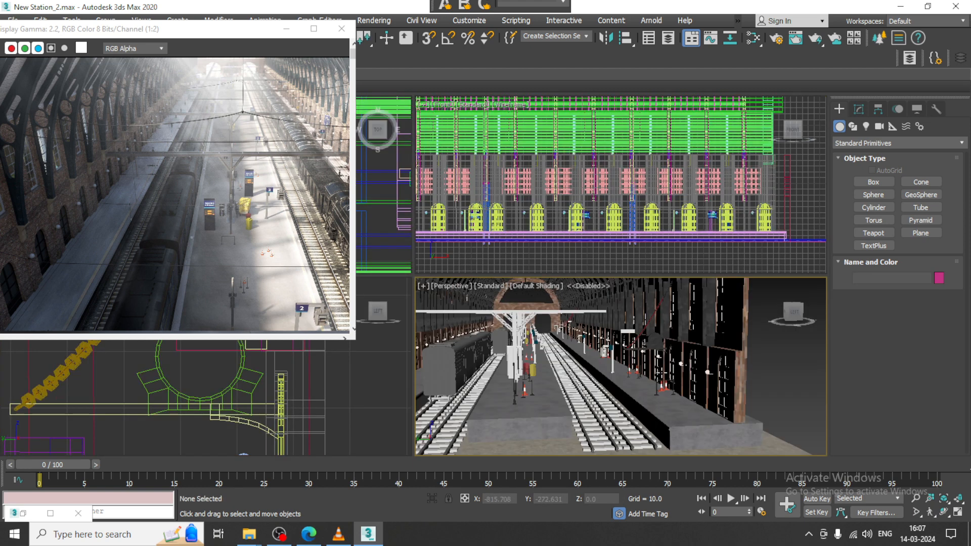
- Mirror the beige bracket about the Y axis as a copy
{"action": "scroll", "coordinate": [666, 373], "scroll_direction": "down", "scroll_amount": 4}
{"action": "key", "text": "alt+w"}
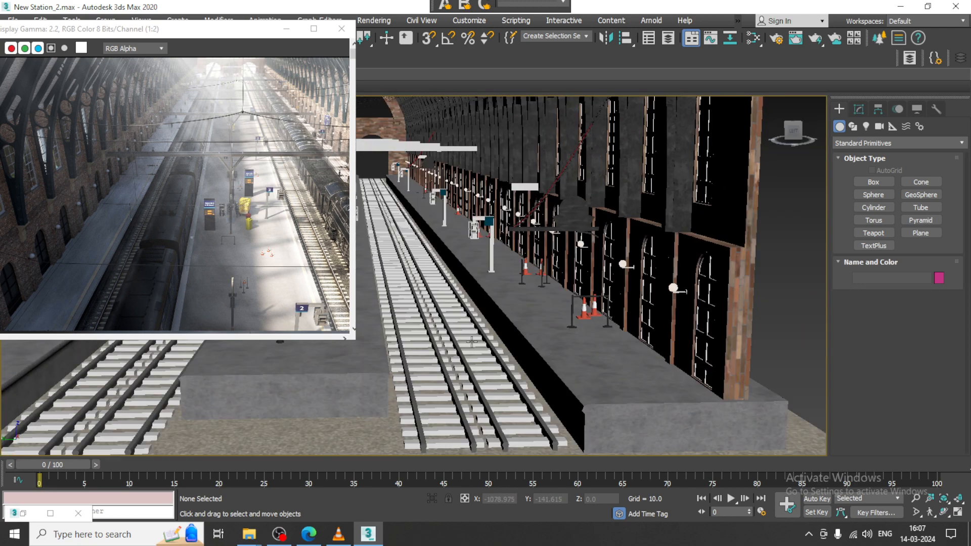
{"action": "scroll", "coordinate": [607, 327], "scroll_direction": "down", "scroll_amount": 4}
{"action": "middle_click_drag", "start_coordinate": [610, 322], "coordinate": [568, 347], "text": "alt"}
{"action": "scroll", "coordinate": [568, 347], "scroll_direction": "up", "scroll_amount": 5}
{"action": "scroll", "coordinate": [465, 311], "scroll_direction": "down", "scroll_amount": 4}
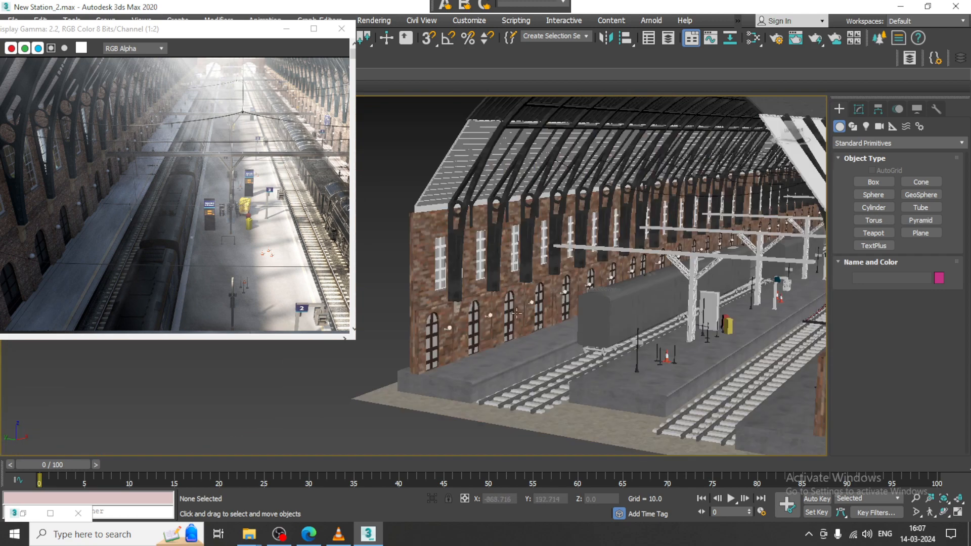
{"action": "left_click", "coordinate": [456, 308]}
{"action": "middle_click_drag", "start_coordinate": [457, 308], "coordinate": [581, 335], "text": "alt"}
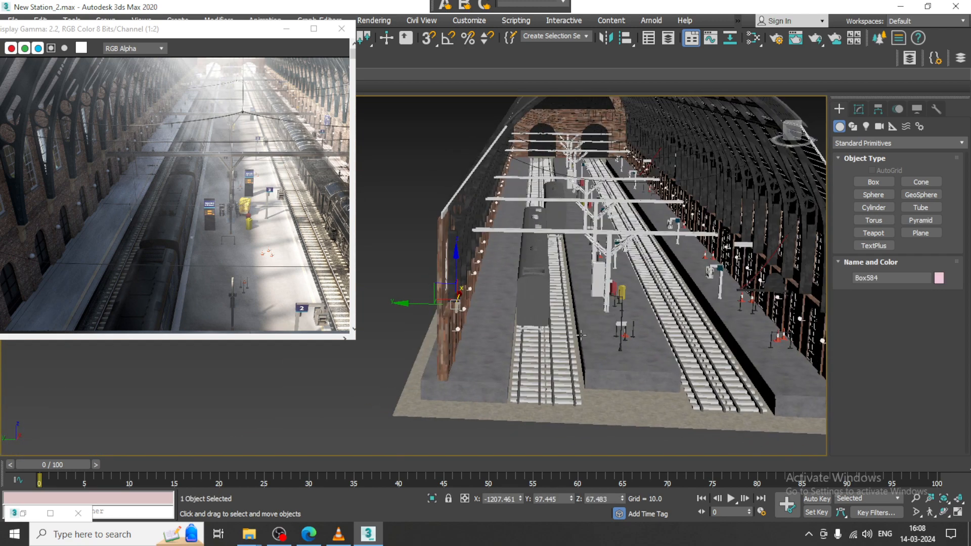
{"action": "left_click", "coordinate": [607, 38]}
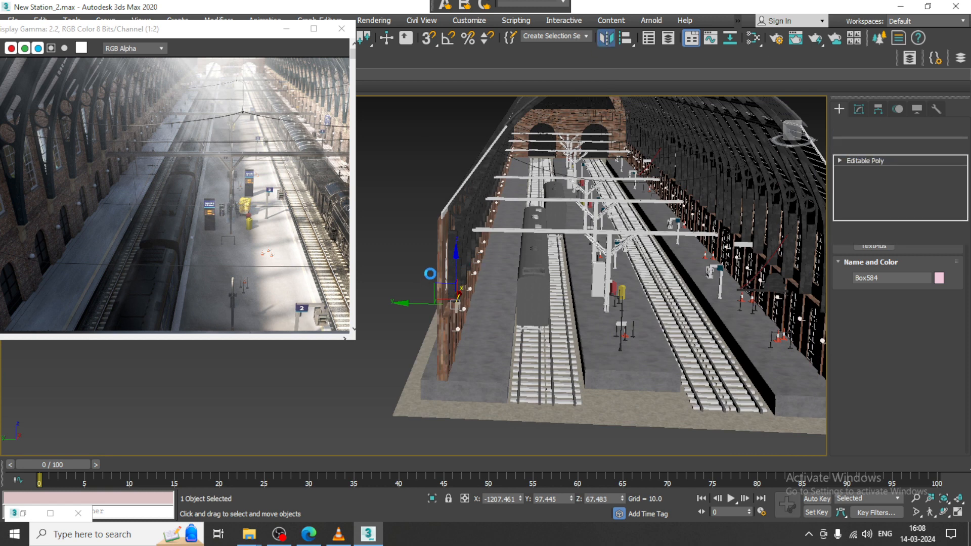
{"action": "left_click", "coordinate": [468, 295]}
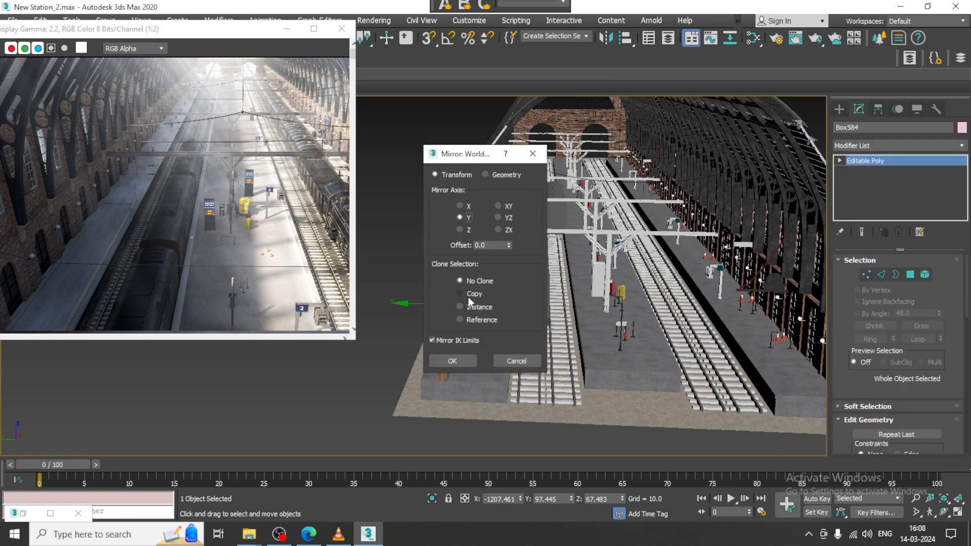
{"action": "left_click", "coordinate": [451, 361]}
- Move the mirrored bracket across the tracks to sit against the opposite wall beneath its first roof rib
{"action": "left_click_drag", "start_coordinate": [418, 303], "coordinate": [785, 306]}
{"action": "key", "text": "z"}
{"action": "scroll", "coordinate": [691, 283], "scroll_direction": "down", "scroll_amount": 2}
{"action": "middle_click_drag", "start_coordinate": [692, 284], "coordinate": [613, 265], "text": "alt"}
{"action": "scroll", "coordinate": [613, 265], "scroll_direction": "down", "scroll_amount": 3}
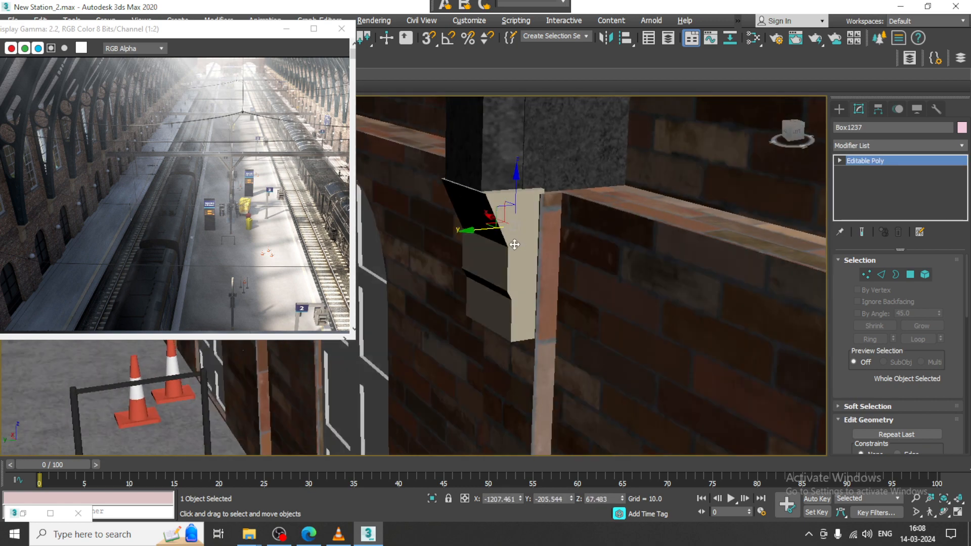
{"action": "left_click_drag", "start_coordinate": [469, 233], "coordinate": [466, 231]}
{"action": "scroll", "coordinate": [699, 222], "scroll_direction": "down", "scroll_amount": 5}
{"action": "middle_click_drag", "start_coordinate": [698, 222], "coordinate": [597, 228], "text": "alt"}
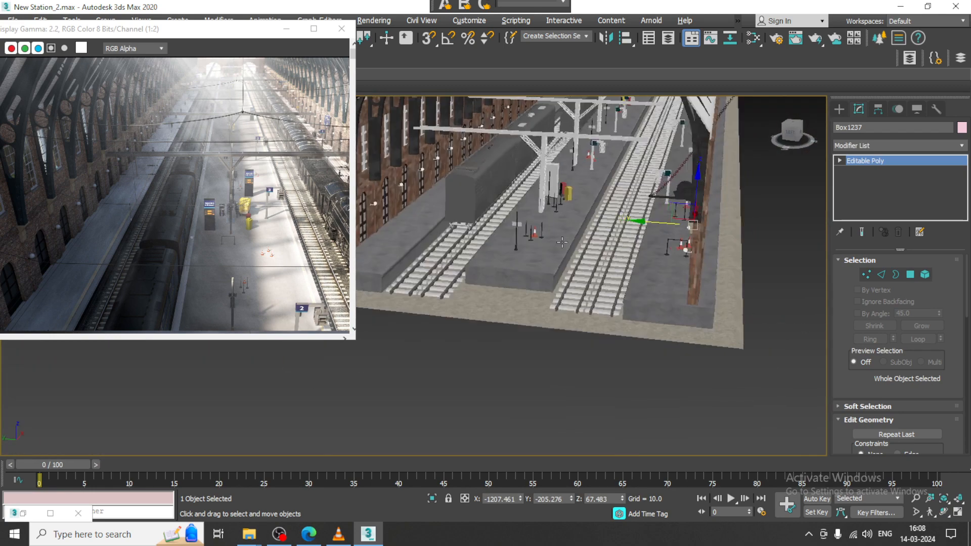
- Select both beige brackets in expert mode and make one copy of the pair beside the second roof rib
{"action": "middle_click_drag", "start_coordinate": [496, 202], "coordinate": [581, 269]}
{"action": "scroll", "coordinate": [553, 265], "scroll_direction": "up", "scroll_amount": 4}
{"action": "scroll", "coordinate": [419, 248], "scroll_direction": "down", "scroll_amount": 2}
{"action": "middle_click_drag", "start_coordinate": [419, 248], "coordinate": [452, 309]}
{"action": "key", "text": "ctrl+x"}
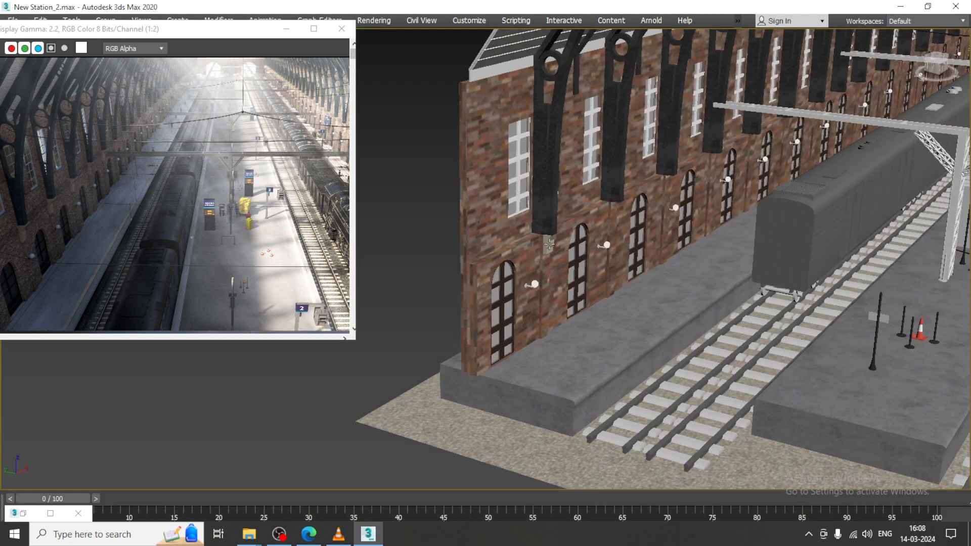
{"action": "scroll", "coordinate": [557, 245], "scroll_direction": "down", "scroll_amount": 5}
{"action": "scroll", "coordinate": [679, 269], "scroll_direction": "up", "scroll_amount": 2}
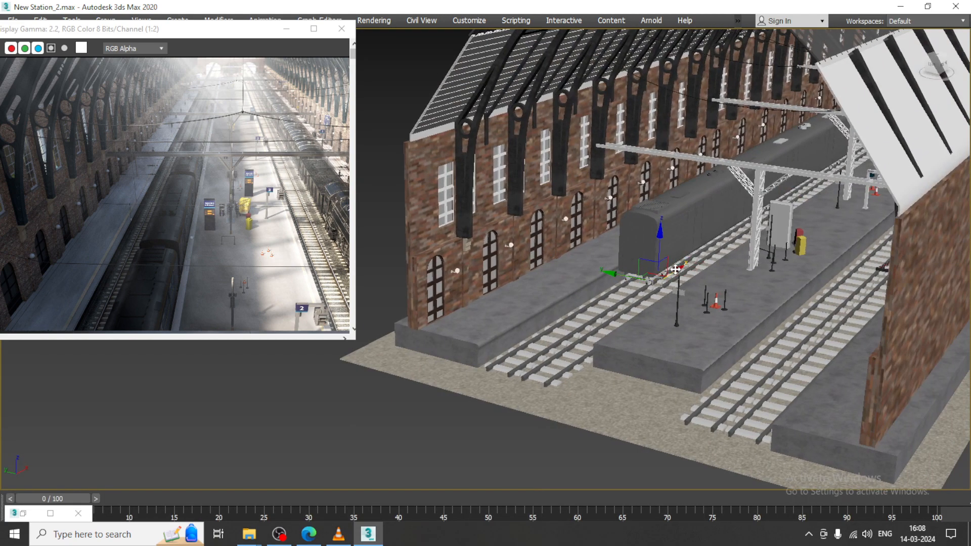
{"action": "left_click_drag", "start_coordinate": [715, 256], "coordinate": [657, 259], "text": "shift"}
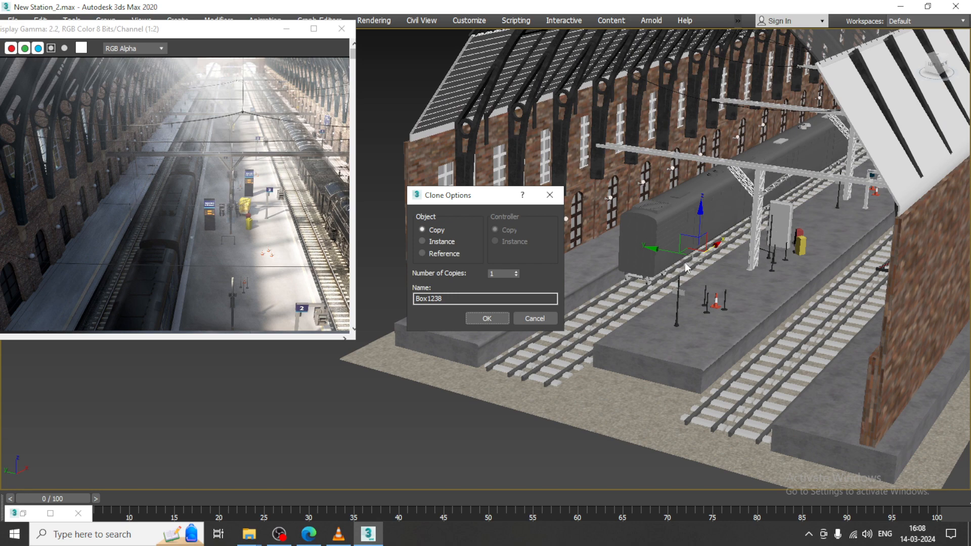
{"action": "left_click", "coordinate": [487, 321]}
- Shift the copied bracket pair along the wall so it is centred beneath the second roof rib in the front view
{"action": "scroll", "coordinate": [488, 232], "scroll_direction": "up", "scroll_amount": 5}
{"action": "scroll", "coordinate": [488, 232], "scroll_direction": "down", "scroll_amount": 4}
{"action": "scroll", "coordinate": [492, 214], "scroll_direction": "up", "scroll_amount": 3}
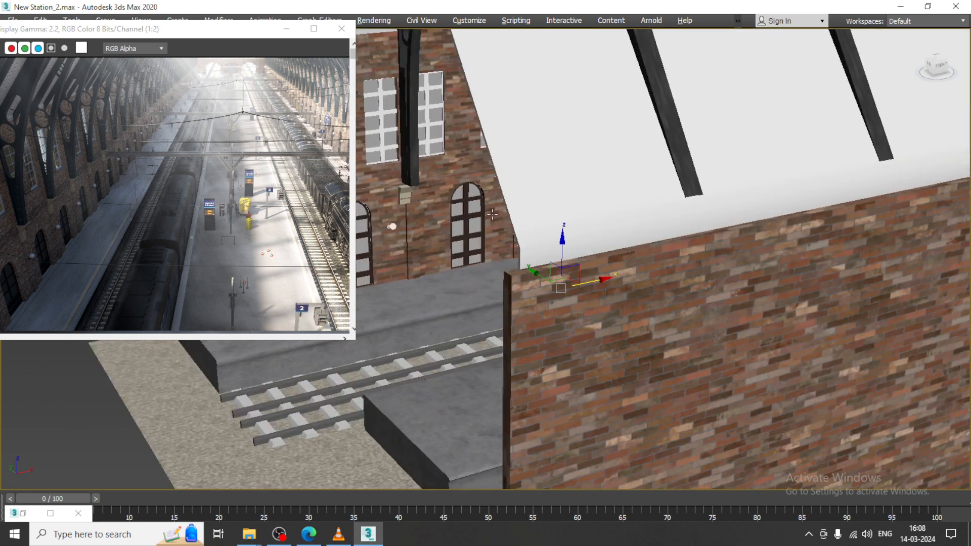
{"action": "left_click_drag", "start_coordinate": [590, 283], "coordinate": [599, 282]}
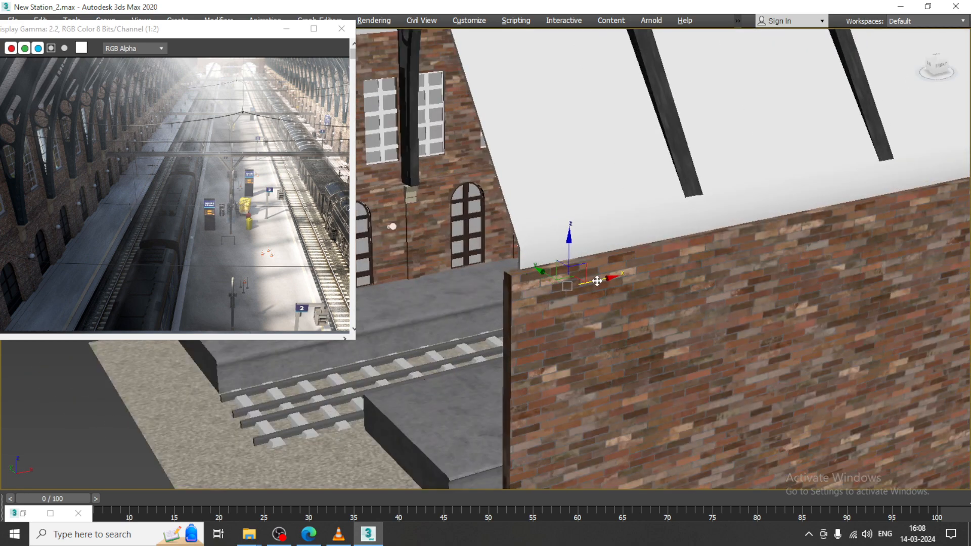
{"action": "scroll", "coordinate": [516, 252], "scroll_direction": "up", "scroll_amount": 6}
{"action": "middle_click_drag", "start_coordinate": [483, 259], "coordinate": [509, 231], "text": "alt"}
{"action": "key", "text": "alt+w"}
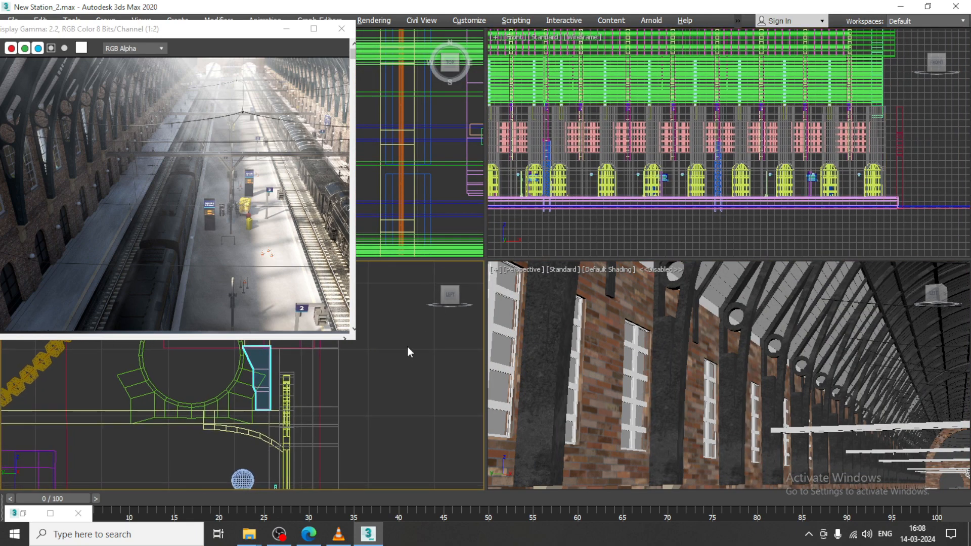
{"action": "left_click", "coordinate": [633, 202]}
{"action": "key", "text": "alt+w"}
{"action": "key", "text": "z"}
{"action": "middle_click_drag", "start_coordinate": [488, 249], "coordinate": [594, 264]}
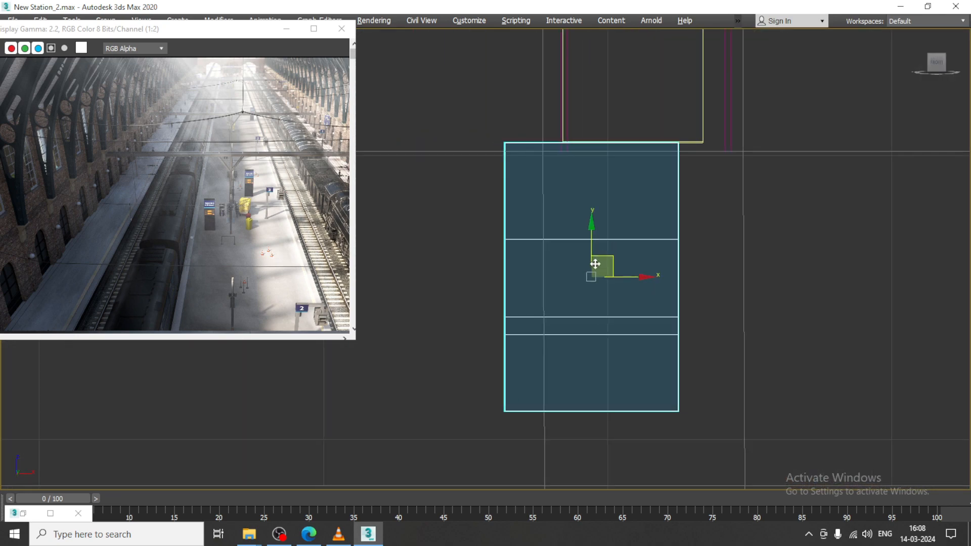
{"action": "scroll", "coordinate": [594, 264], "scroll_direction": "down", "scroll_amount": 4}
{"action": "left_click_drag", "start_coordinate": [636, 268], "coordinate": [650, 267]}
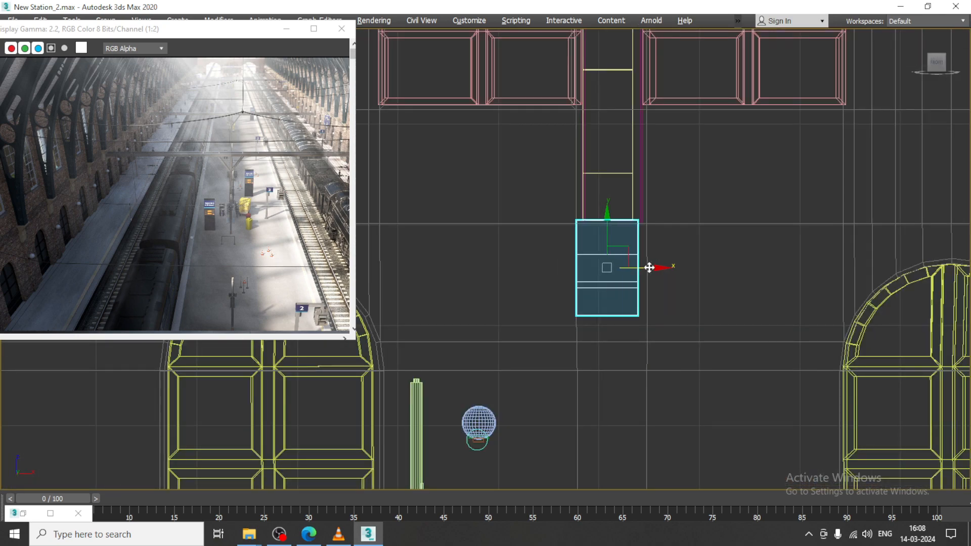
- Copy the bracket pair along the wall beneath the third and fourth roof ribs, one copy at a time
{"action": "scroll", "coordinate": [652, 268], "scroll_direction": "down", "scroll_amount": 6}
{"action": "scroll", "coordinate": [560, 282], "scroll_direction": "up", "scroll_amount": 5}
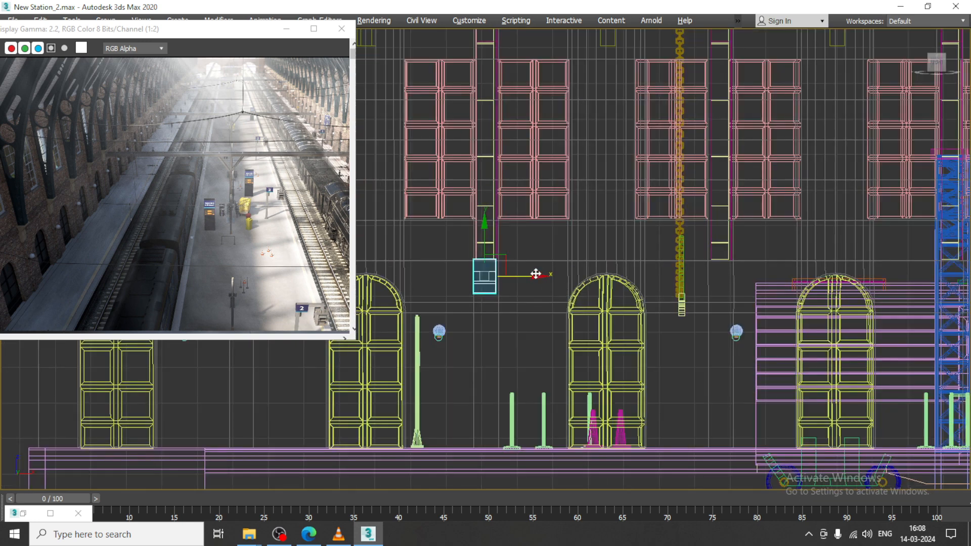
{"action": "left_click_drag", "start_coordinate": [530, 275], "coordinate": [767, 280]}
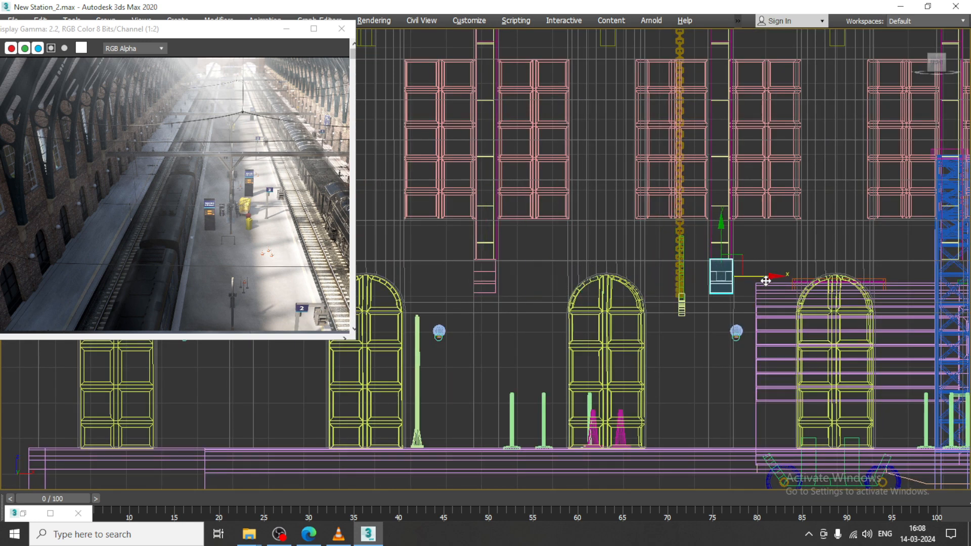
{"action": "left_click", "coordinate": [490, 318]}
{"action": "mouse_move", "coordinate": [713, 298]}
{"action": "middle_mouse_down"}
{"action": "mouse_move", "coordinate": [361, 330]}
{"action": "mouse_move", "coordinate": [403, 339]}
{"action": "middle_mouse_up"}
{"action": "left_click_drag", "start_coordinate": [460, 329], "coordinate": [664, 332]}
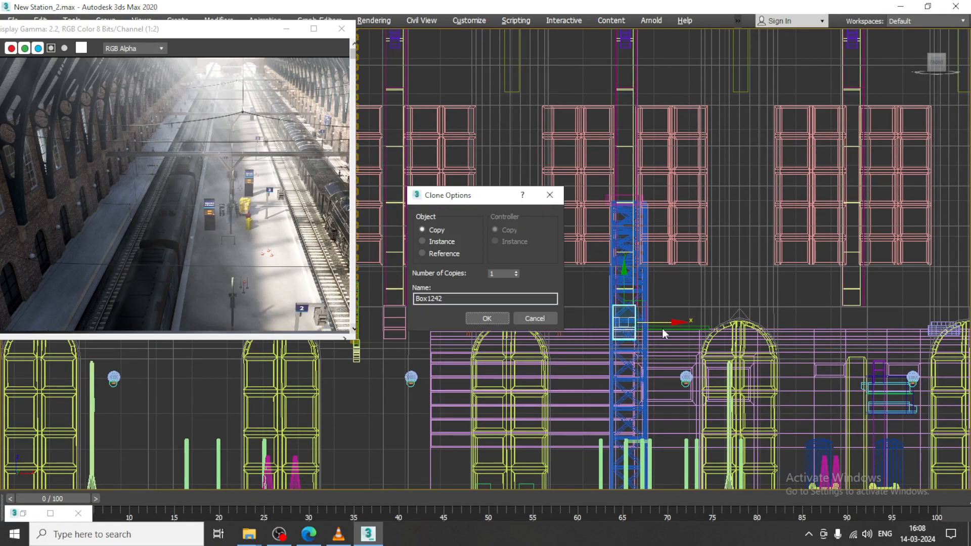
{"action": "left_click", "coordinate": [495, 319]}
- Continue copying the bracket pair beneath the fifth and sixth roof ribs, aligning each copy with its rib
{"action": "middle_click_drag", "start_coordinate": [670, 314], "coordinate": [546, 319]}
{"action": "left_click_drag", "start_coordinate": [547, 322], "coordinate": [786, 333]}
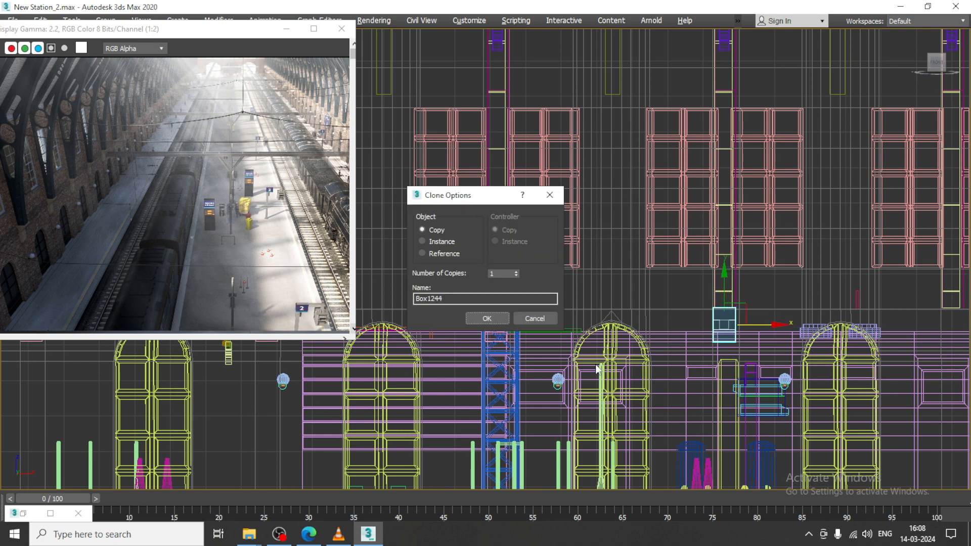
{"action": "left_click", "coordinate": [487, 319]}
{"action": "middle_click_drag", "start_coordinate": [745, 326], "coordinate": [519, 332]}
{"action": "left_click_drag", "start_coordinate": [545, 334], "coordinate": [773, 332], "text": "shift"}
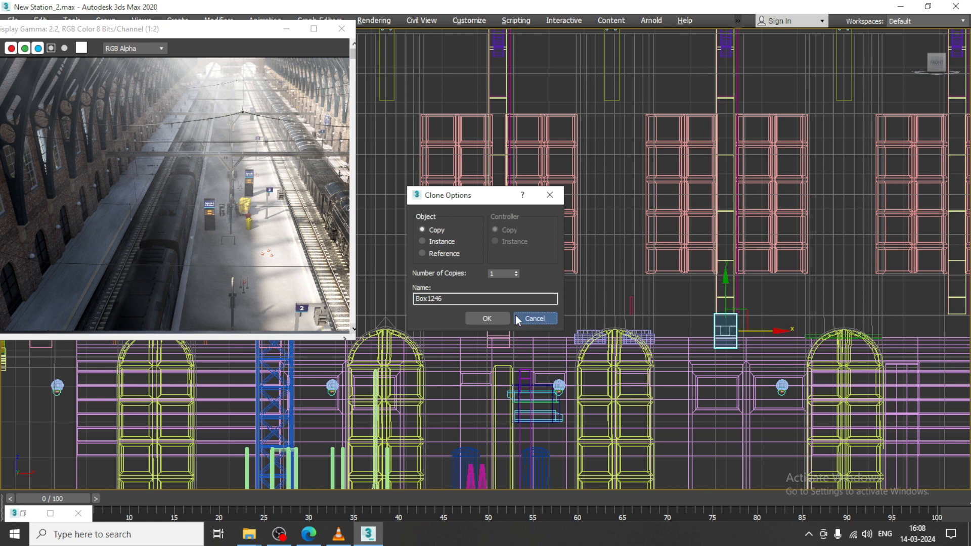
{"action": "left_click", "coordinate": [535, 319]}
{"action": "left_click_drag", "start_coordinate": [524, 332], "coordinate": [751, 331], "text": "shift"}
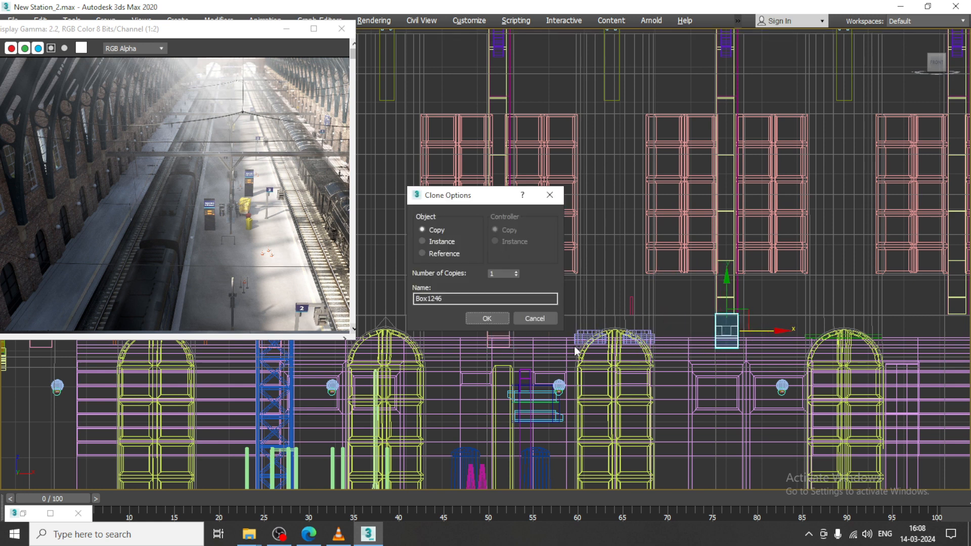
{"action": "left_click", "coordinate": [486, 318]}
- Move the reference render window clear of the main commands and group the selected bracket pair
{"action": "left_click_drag", "start_coordinate": [141, 32], "coordinate": [144, 79]}
{"action": "left_click", "coordinate": [106, 20]}
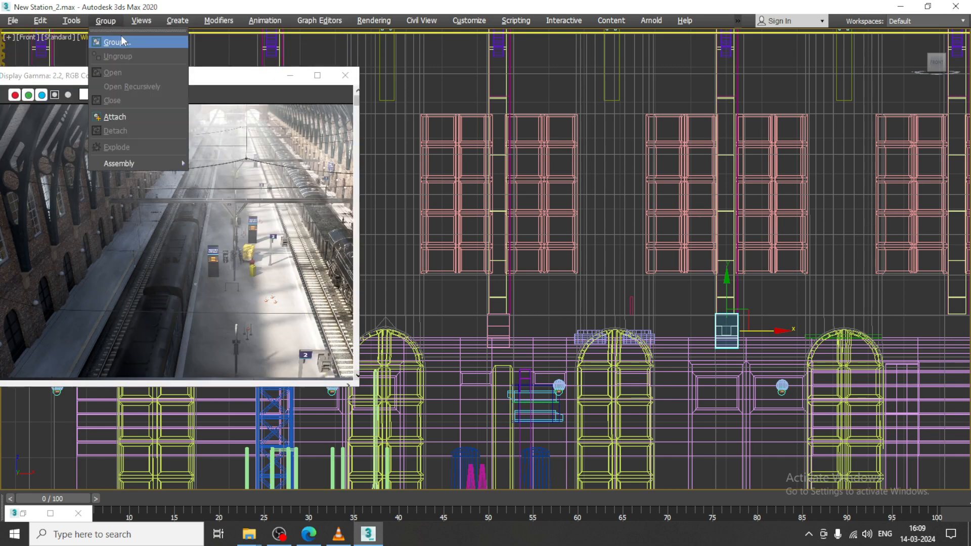
{"action": "left_click", "coordinate": [126, 38]}
{"action": "left_click", "coordinate": [496, 288]}
- Clone the bracket group once beneath the next roof rib along the wall
{"action": "middle_click_drag", "start_coordinate": [676, 318], "coordinate": [666, 317]}
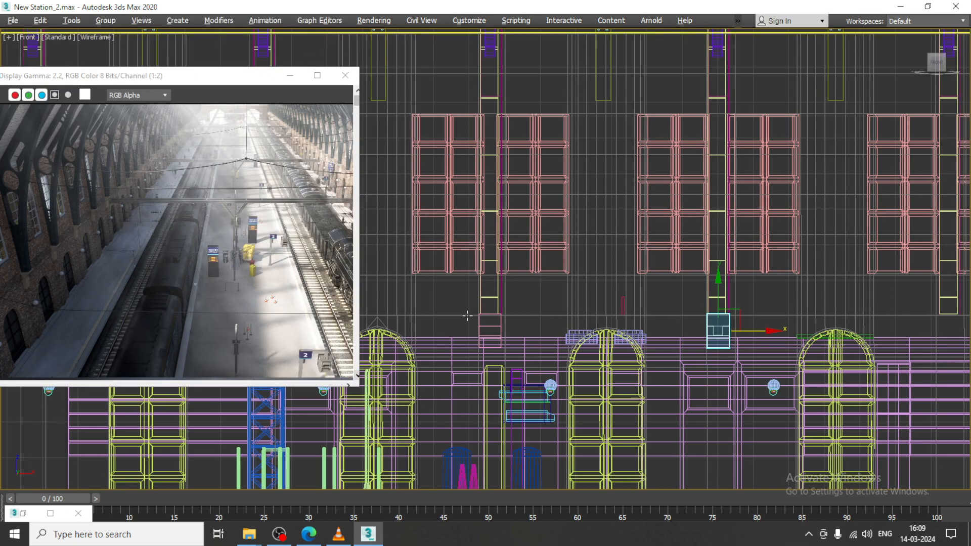
{"action": "middle_click_drag", "start_coordinate": [609, 354], "coordinate": [508, 355]}
{"action": "mouse_move", "coordinate": [655, 332]}
{"action": "left_mouse_down", "text": "shift"}
{"action": "mouse_move", "coordinate": [906, 331]}
{"action": "mouse_move", "coordinate": [884, 333]}
{"action": "left_mouse_up", "text": "shift"}
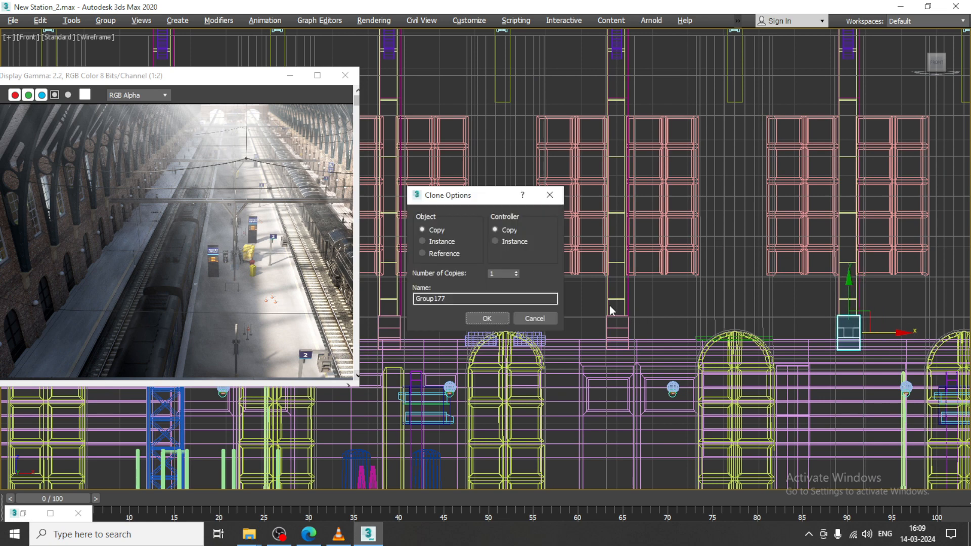
{"action": "left_click", "coordinate": [498, 315]}
{"action": "scroll", "coordinate": [501, 314], "scroll_direction": "down", "scroll_amount": 2}
{"action": "middle_click_drag", "start_coordinate": [772, 292], "coordinate": [479, 311]}
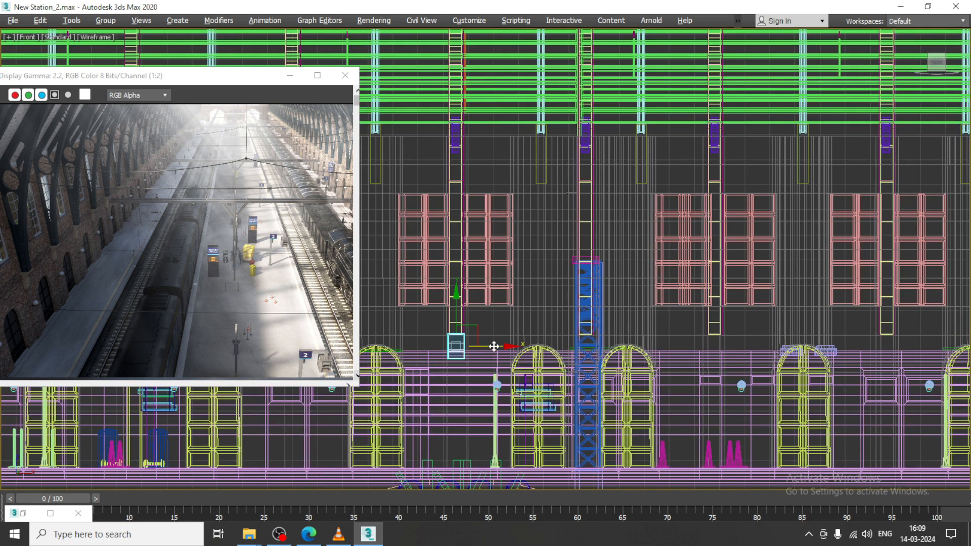
- Copy the bracket group beneath the roof rib at the blue lattice mast and beneath the rib following it
{"action": "left_click_drag", "start_coordinate": [495, 346], "coordinate": [626, 357]}
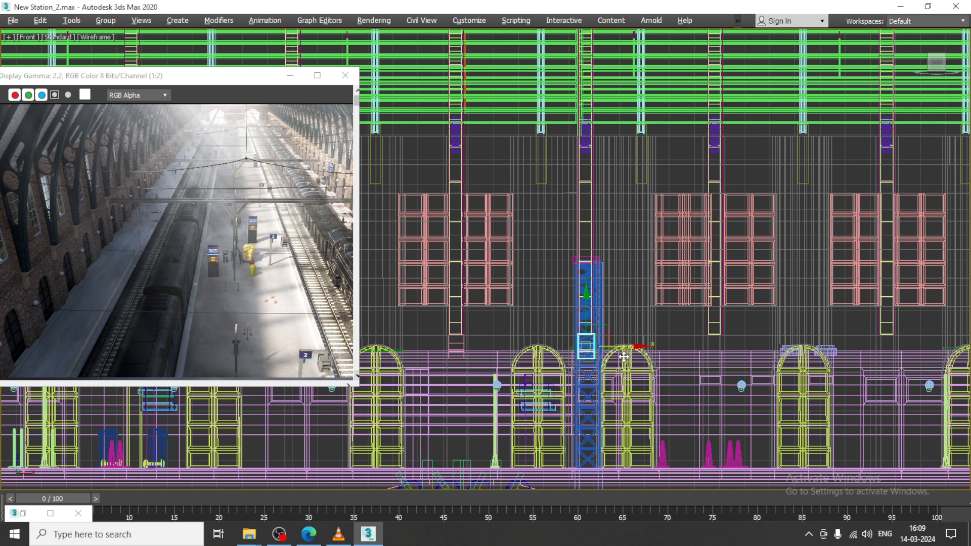
{"action": "left_click", "coordinate": [496, 314]}
{"action": "left_click_drag", "start_coordinate": [761, 355], "coordinate": [755, 358], "text": "shift"}
{"action": "left_click", "coordinate": [494, 324]}
- Clone the bracket group as 2 copies in one go, spaced to sit beneath the next two roof ribs
{"action": "middle_click_drag", "start_coordinate": [738, 330], "coordinate": [549, 325]}
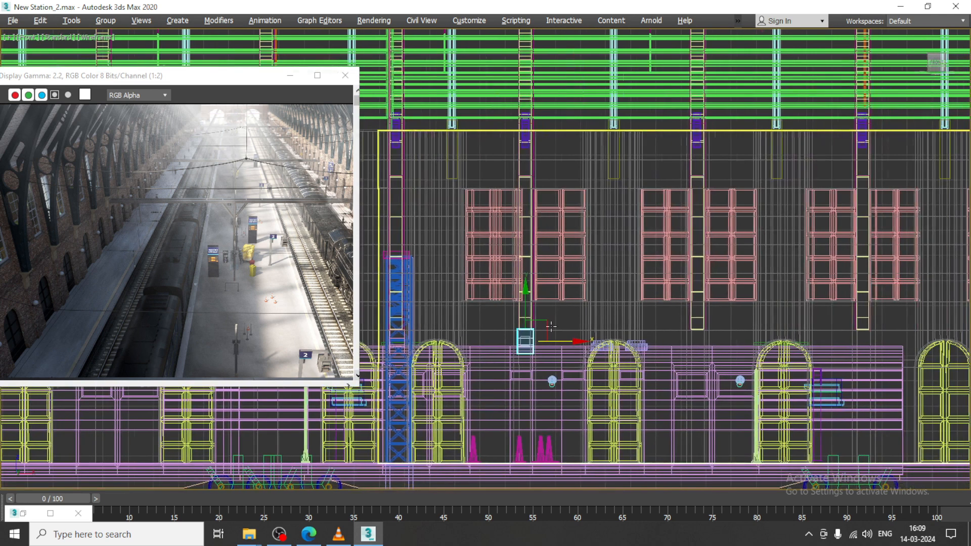
{"action": "left_click_drag", "start_coordinate": [580, 341], "coordinate": [743, 339], "text": "shift"}
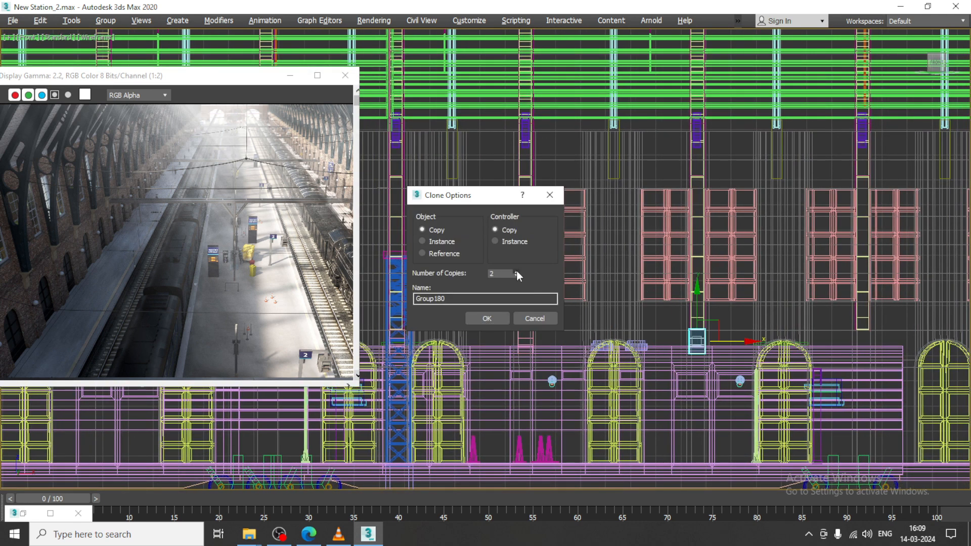
{"action": "left_click", "coordinate": [500, 318]}
- Copy the bracket group beneath the rib at the next blue mast and the rib after it, one copy at a time
{"action": "middle_click_drag", "start_coordinate": [572, 327], "coordinate": [350, 327]}
{"action": "scroll", "coordinate": [666, 335], "scroll_direction": "up", "scroll_amount": 2}
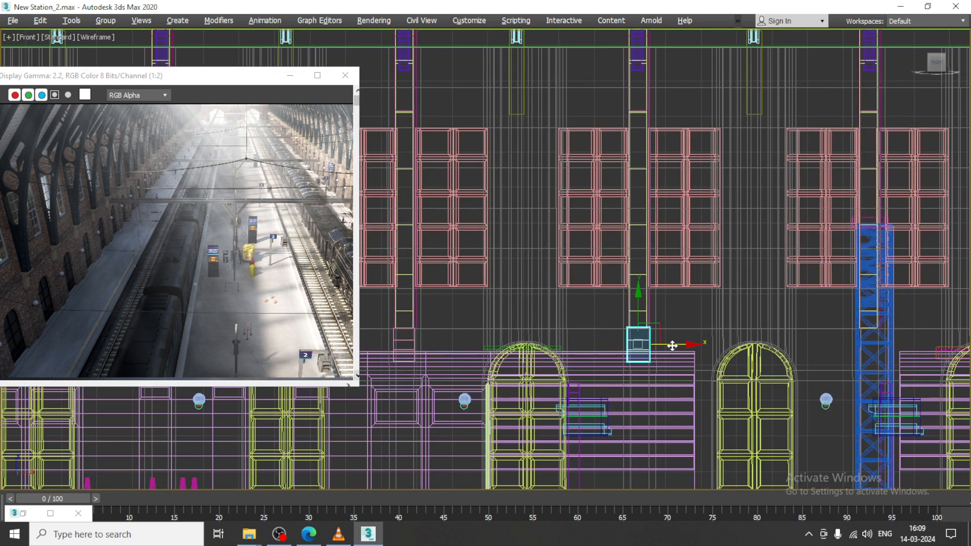
{"action": "left_click_drag", "start_coordinate": [672, 345], "coordinate": [905, 343]}
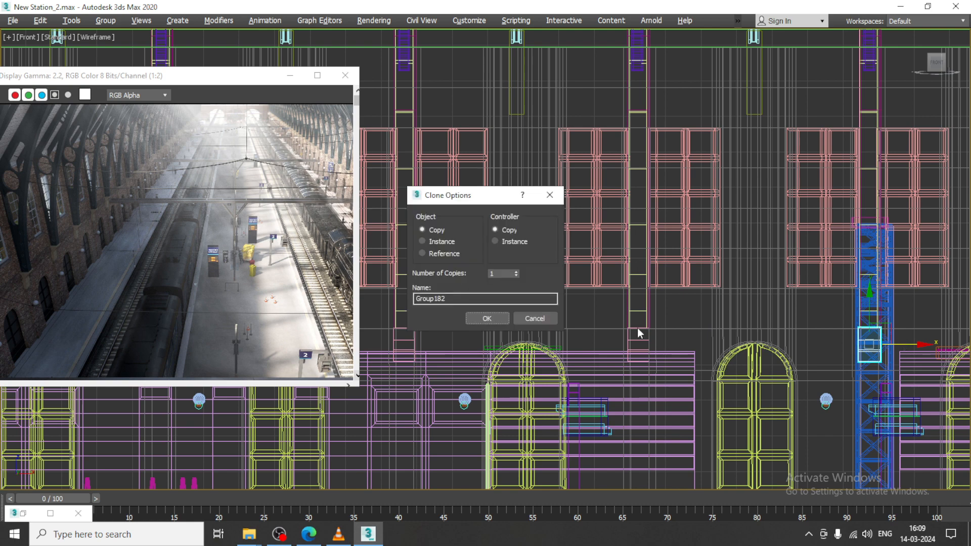
{"action": "left_click", "coordinate": [487, 318]}
{"action": "middle_click_drag", "start_coordinate": [748, 336], "coordinate": [397, 345]}
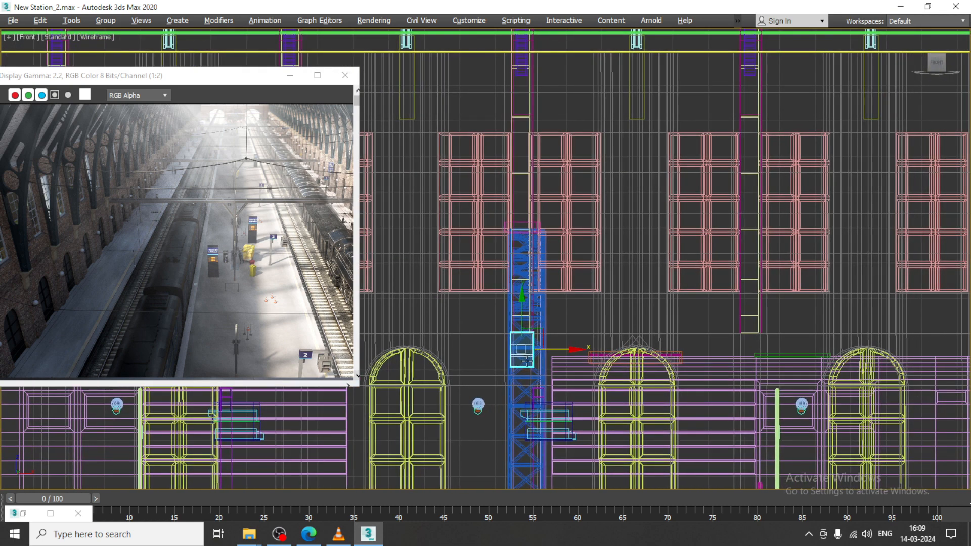
{"action": "left_click_drag", "start_coordinate": [568, 349], "coordinate": [796, 349]}
{"action": "left_click", "coordinate": [487, 322]}
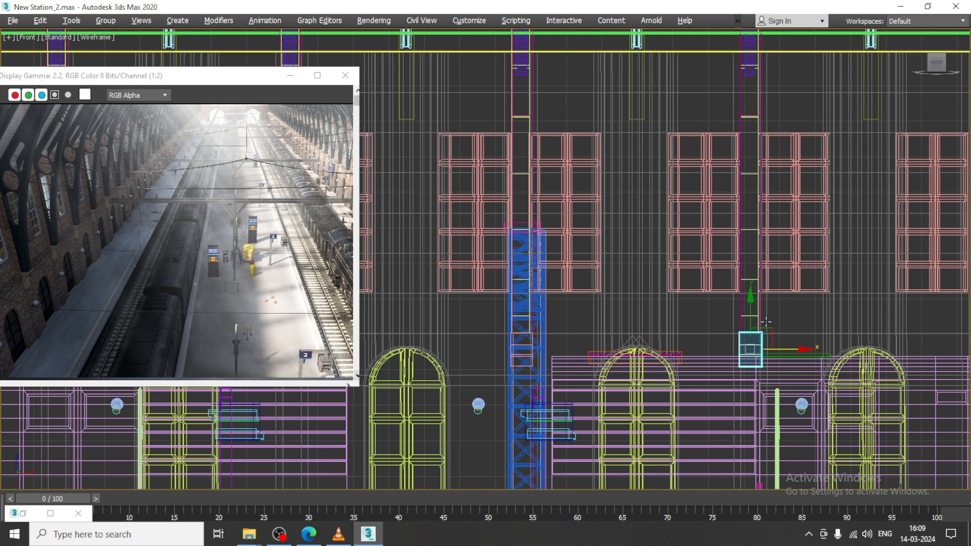
- Add single bracket group copies beneath the last two roof ribs before the join between the station's wall sections
{"action": "middle_click_drag", "start_coordinate": [765, 322], "coordinate": [529, 321]}
{"action": "left_click_drag", "start_coordinate": [551, 348], "coordinate": [787, 348], "text": "shift"}
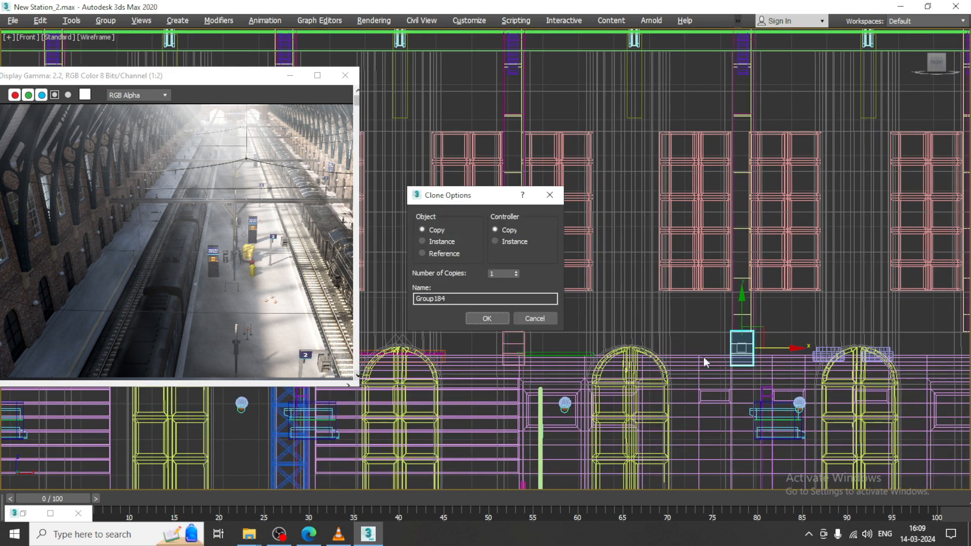
{"action": "left_click", "coordinate": [469, 318]}
{"action": "middle_click_drag", "start_coordinate": [681, 335], "coordinate": [486, 340]}
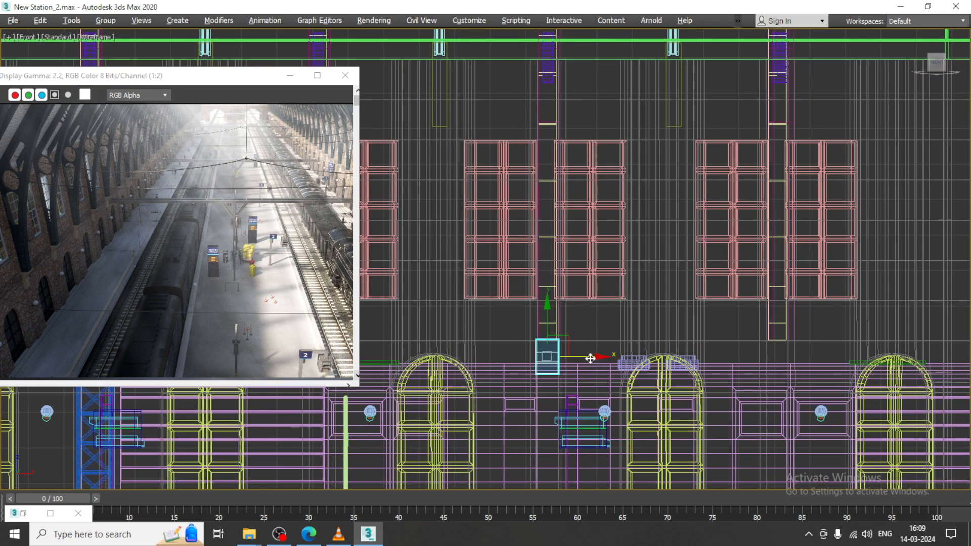
{"action": "left_click_drag", "start_coordinate": [590, 358], "coordinate": [822, 357], "text": "shift"}
{"action": "left_click", "coordinate": [487, 319]}
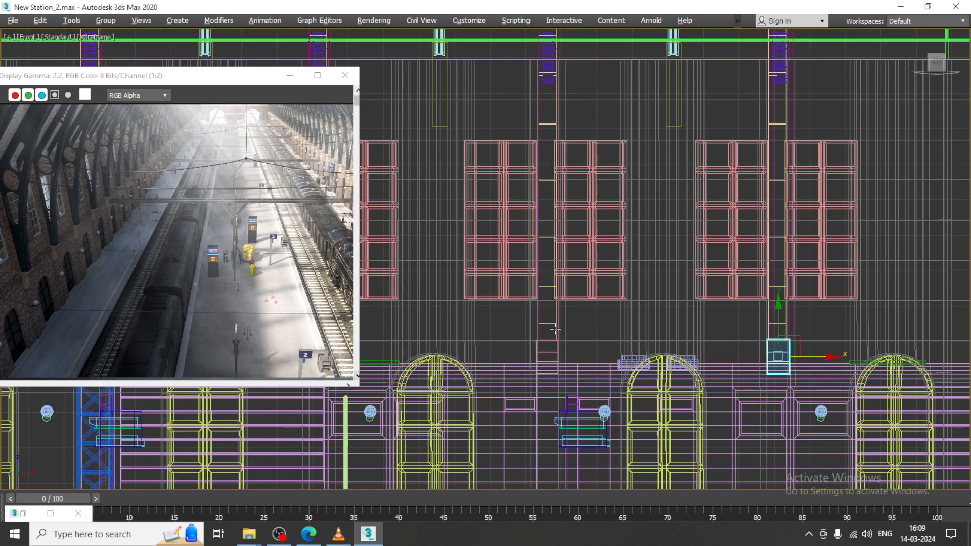
- Continue the bracket group across the join, copying it beneath the first two roof ribs of the next wall section
{"action": "scroll", "coordinate": [654, 328], "scroll_direction": "down", "scroll_amount": 8}
{"action": "middle_click_drag", "start_coordinate": [660, 339], "coordinate": [503, 334]}
{"action": "middle_click_drag", "start_coordinate": [591, 334], "coordinate": [554, 329]}
{"action": "scroll", "coordinate": [474, 328], "scroll_direction": "down", "scroll_amount": 6}
{"action": "scroll", "coordinate": [466, 327], "scroll_direction": "up", "scroll_amount": 4}
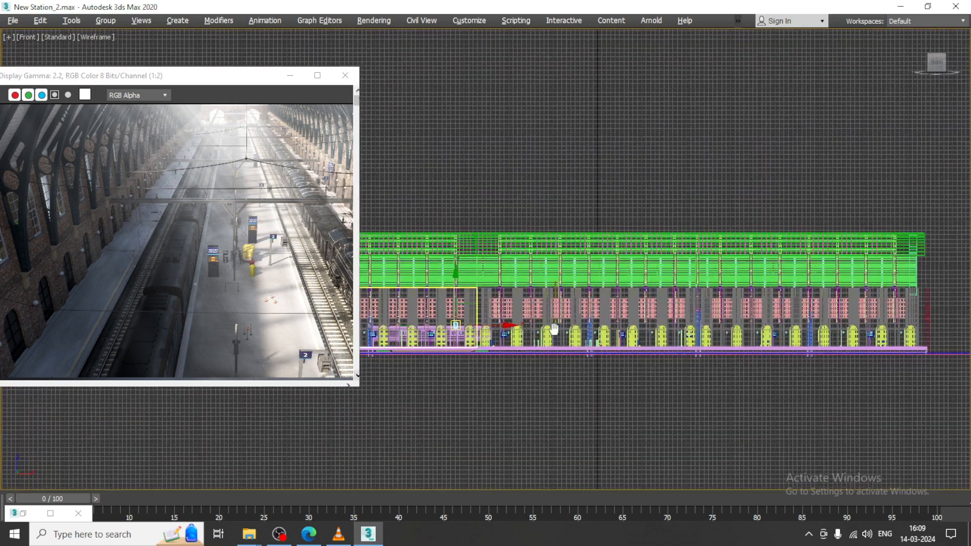
{"action": "scroll", "coordinate": [506, 331], "scroll_direction": "up", "scroll_amount": 8}
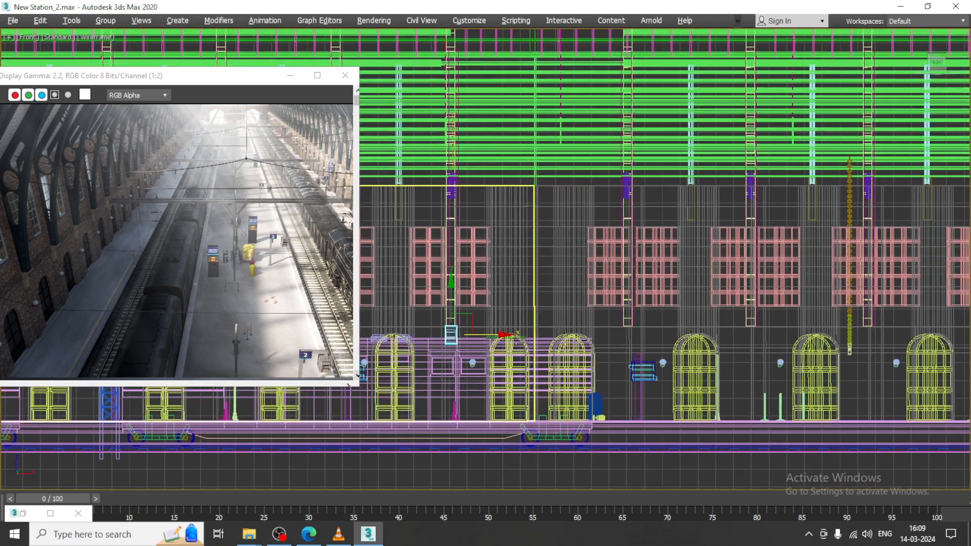
{"action": "left_click_drag", "start_coordinate": [517, 338], "coordinate": [666, 341]}
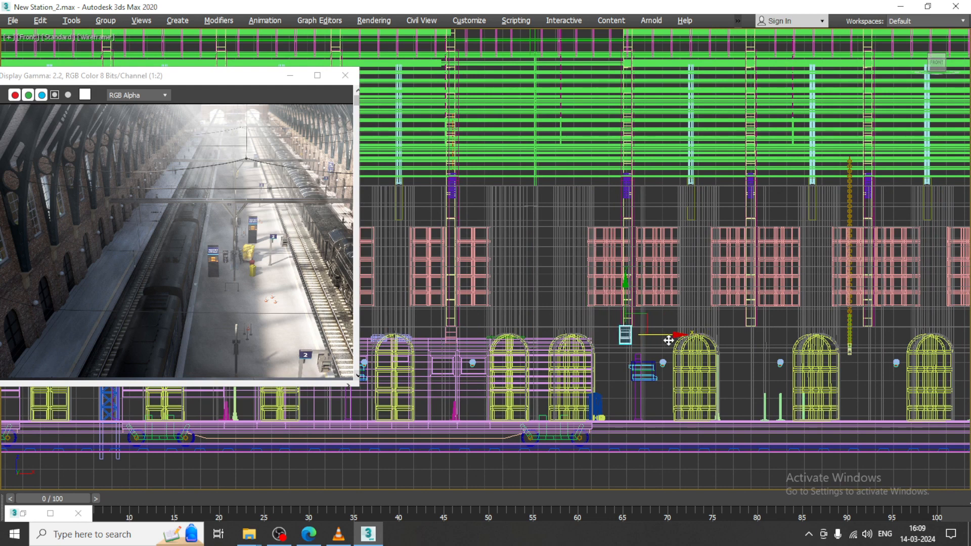
{"action": "left_click", "coordinate": [494, 319]}
{"action": "left_click_drag", "start_coordinate": [666, 335], "coordinate": [790, 333], "text": "shift"}
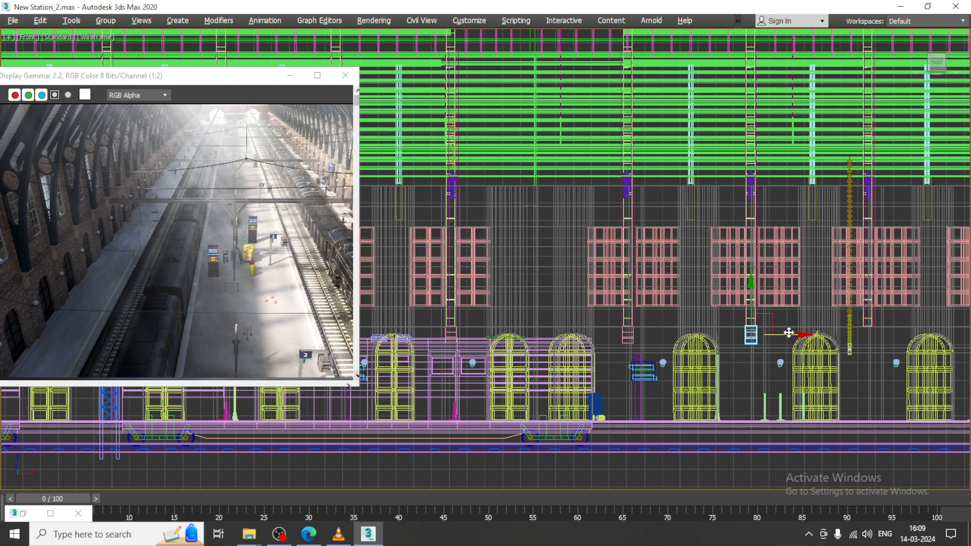
{"action": "left_click", "coordinate": [478, 319]}
- Copy the bracket group beneath the third and fourth ribs of this wall section, the fourth at the blue mast
{"action": "middle_click_drag", "start_coordinate": [641, 338], "coordinate": [402, 348]}
{"action": "left_click_drag", "start_coordinate": [557, 344], "coordinate": [664, 342], "text": "shift"}
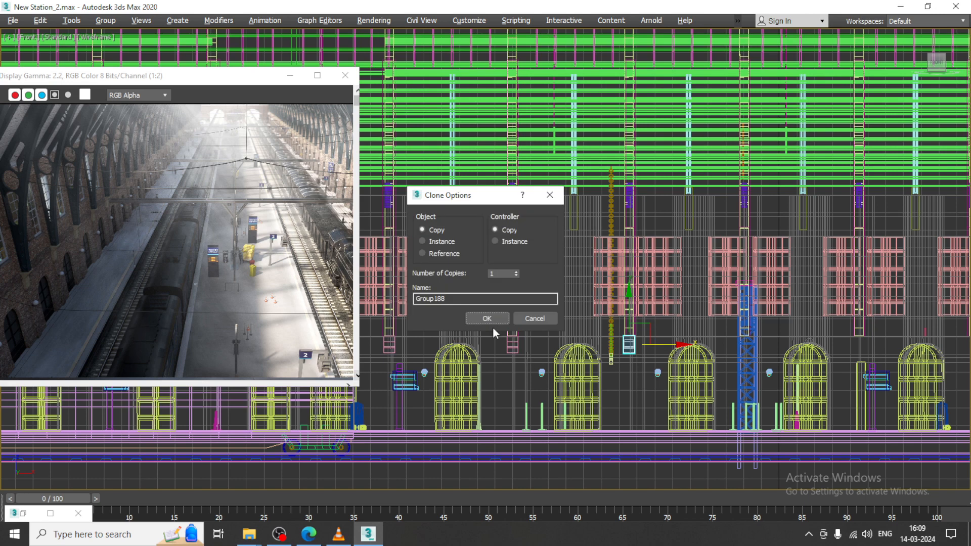
{"action": "left_click", "coordinate": [491, 321]}
{"action": "middle_click_drag", "start_coordinate": [669, 346], "coordinate": [590, 352]}
{"action": "left_click_drag", "start_coordinate": [590, 352], "coordinate": [705, 350], "text": "shift"}
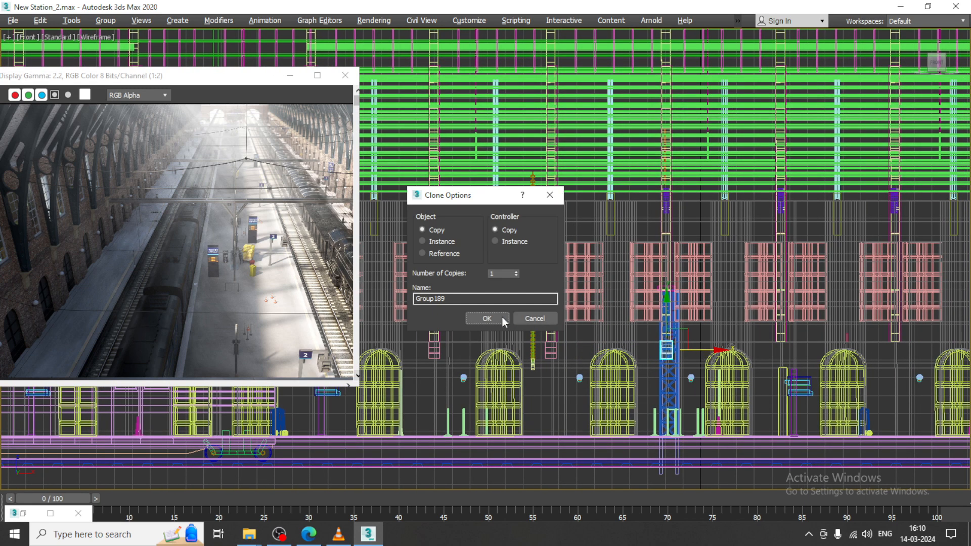
{"action": "left_click", "coordinate": [498, 318]}
- Copy the bracket group beneath the two roof ribs beyond the blue mast, aligning each copy with its rib
{"action": "middle_click_drag", "start_coordinate": [721, 362], "coordinate": [610, 381]}
{"action": "scroll", "coordinate": [610, 381], "scroll_direction": "up", "scroll_amount": 3}
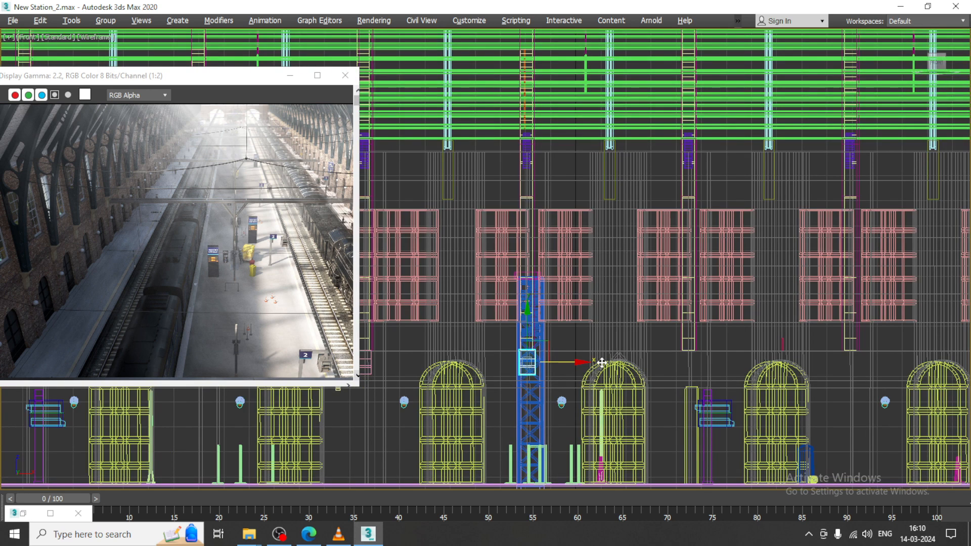
{"action": "left_click_drag", "start_coordinate": [602, 362], "coordinate": [725, 372]}
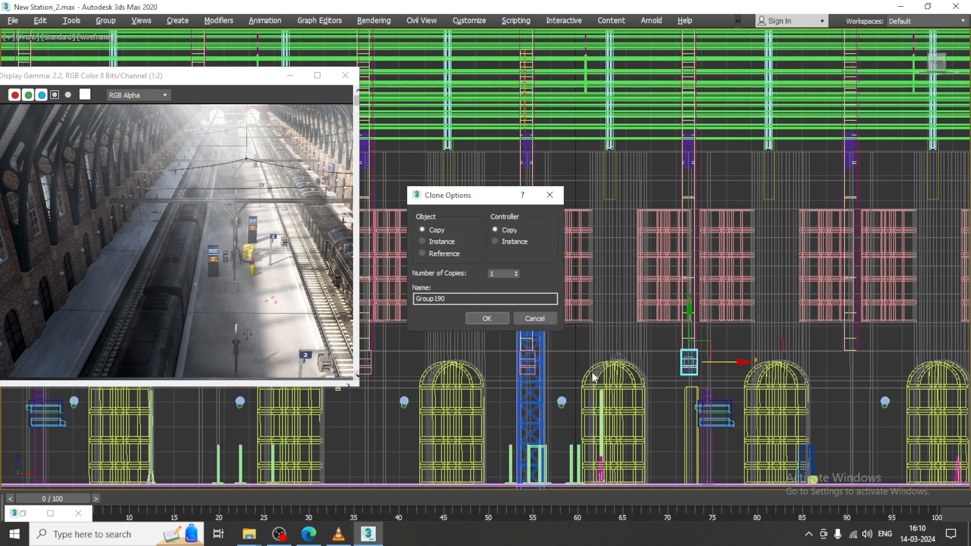
{"action": "left_click", "coordinate": [483, 320]}
{"action": "middle_click_drag", "start_coordinate": [728, 360], "coordinate": [634, 369]}
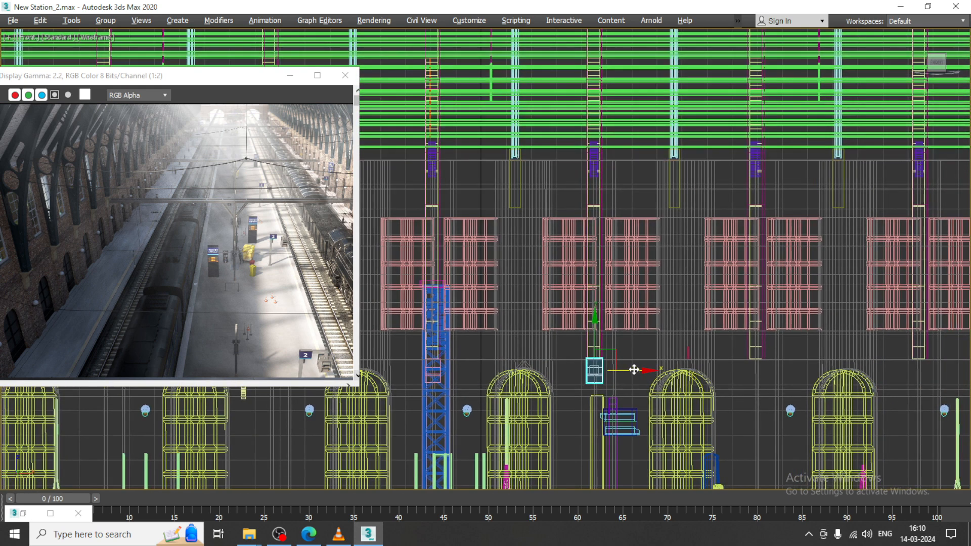
{"action": "left_click_drag", "start_coordinate": [636, 368], "coordinate": [794, 370]}
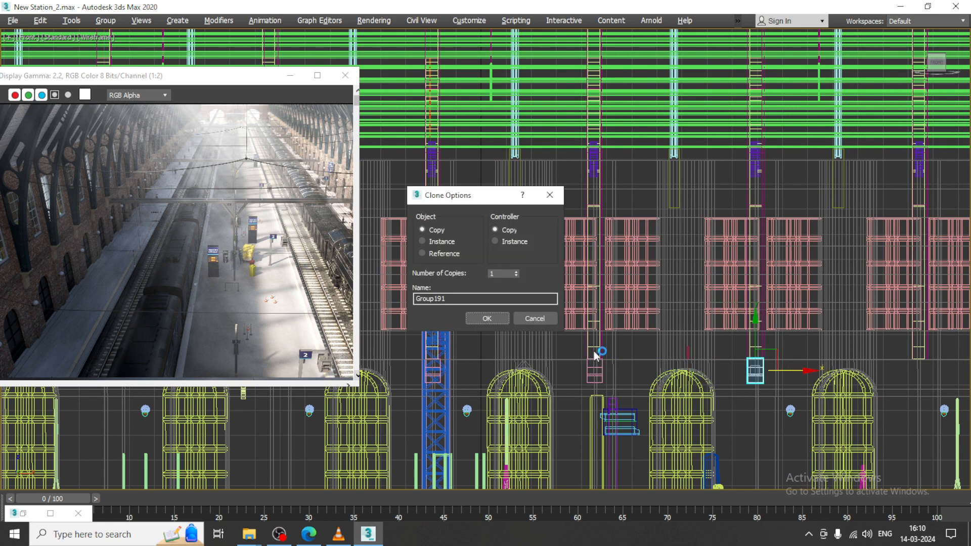
{"action": "left_click", "coordinate": [500, 321]}
- Extend the bracket copies to the following rib and the closely spaced rib at the next blue mast
{"action": "middle_click_drag", "start_coordinate": [666, 426], "coordinate": [450, 456]}
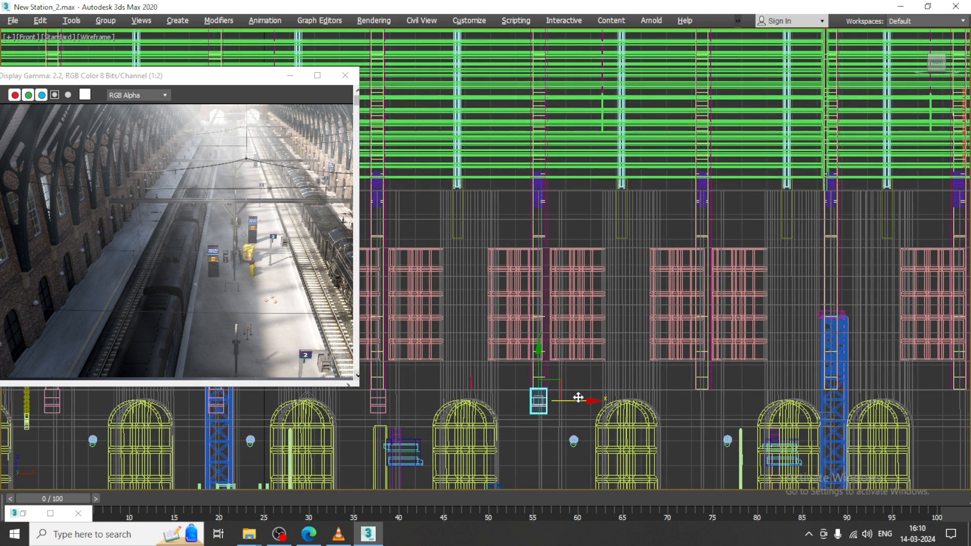
{"action": "mouse_move", "coordinate": [580, 400]}
{"action": "left_mouse_down", "text": "shift"}
{"action": "mouse_move", "coordinate": [742, 405]}
{"action": "mouse_move", "coordinate": [739, 413]}
{"action": "left_mouse_up", "text": "shift"}
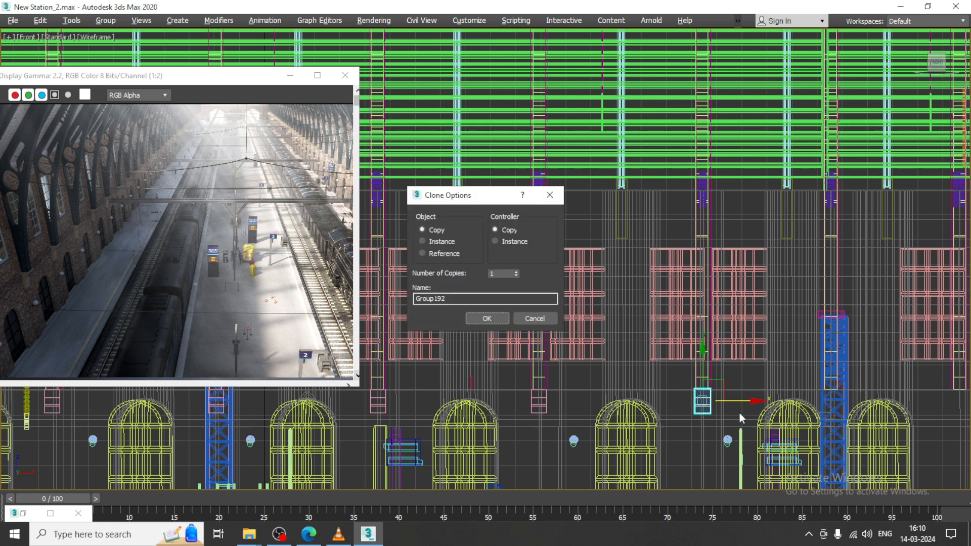
{"action": "left_click", "coordinate": [489, 319]}
{"action": "middle_click_drag", "start_coordinate": [815, 412], "coordinate": [708, 408]}
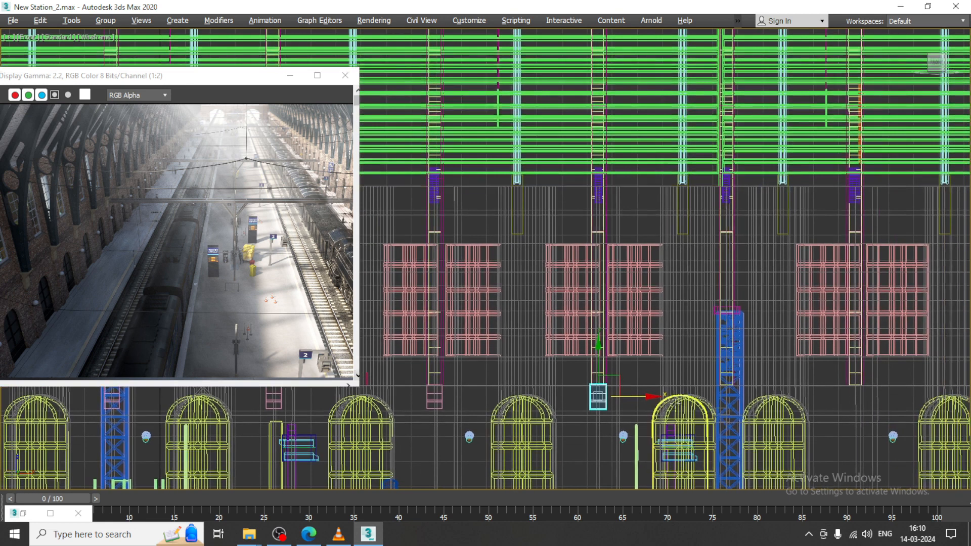
{"action": "left_click_drag", "start_coordinate": [706, 401], "coordinate": [766, 399], "text": "shift"}
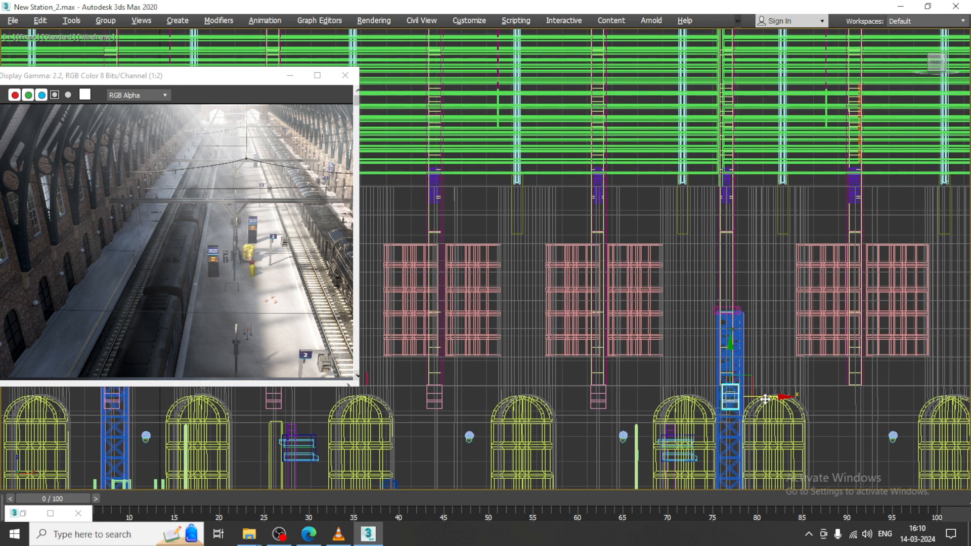
{"action": "left_click", "coordinate": [487, 320]}
- Copy the bracket group once beneath the first roof rib past that blue mast
{"action": "middle_click_drag", "start_coordinate": [767, 395], "coordinate": [639, 379]}
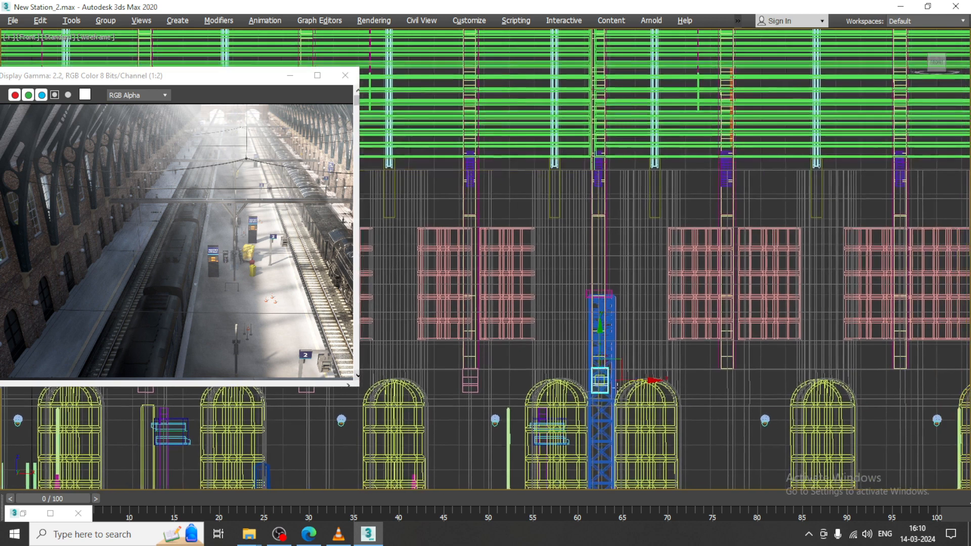
{"action": "left_click_drag", "start_coordinate": [692, 379], "coordinate": [768, 384], "text": "shift"}
{"action": "left_click", "coordinate": [487, 319]}
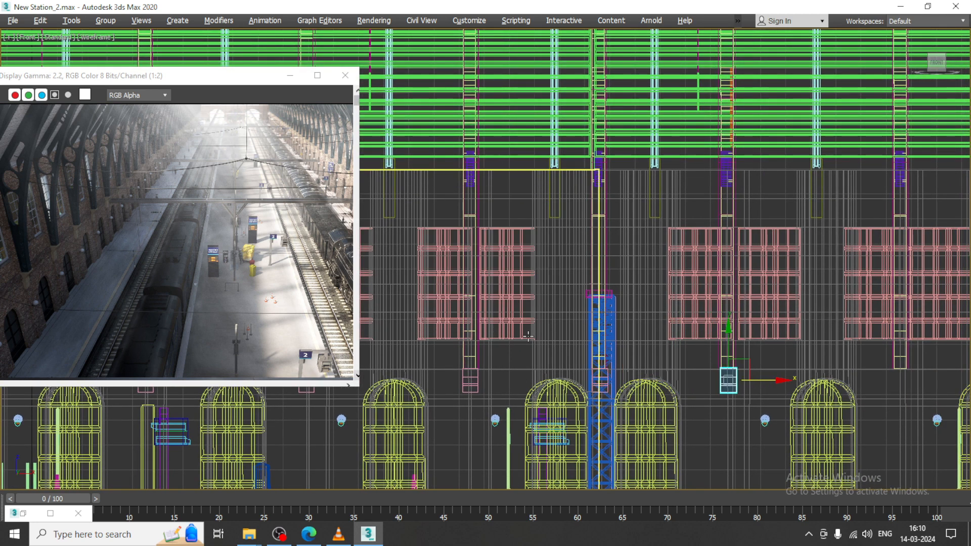
- Clone the bracket group as a series of evenly spaced copies along the remaining roof ribs of the wall
{"action": "scroll", "coordinate": [522, 348], "scroll_direction": "down", "scroll_amount": 3}
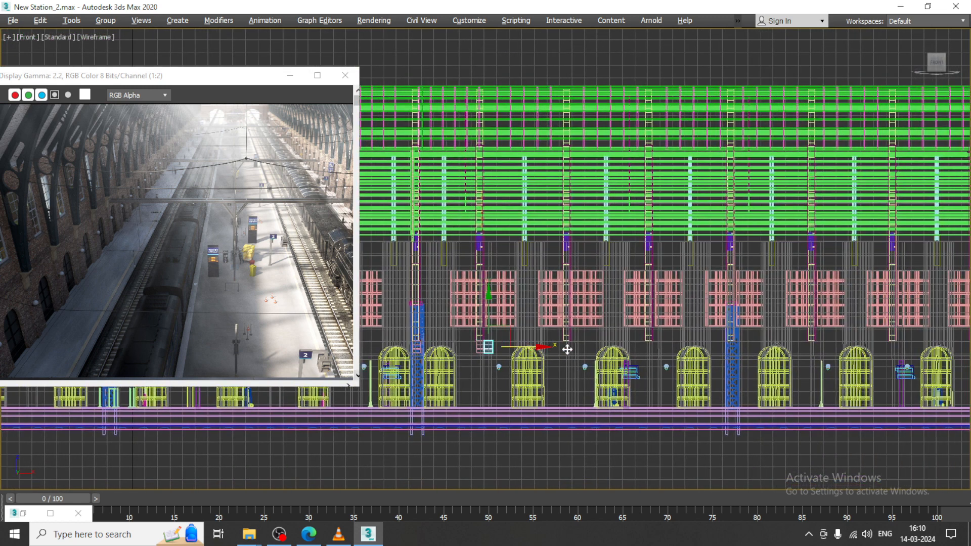
{"action": "left_click_drag", "start_coordinate": [568, 349], "coordinate": [618, 356], "text": "shift"}
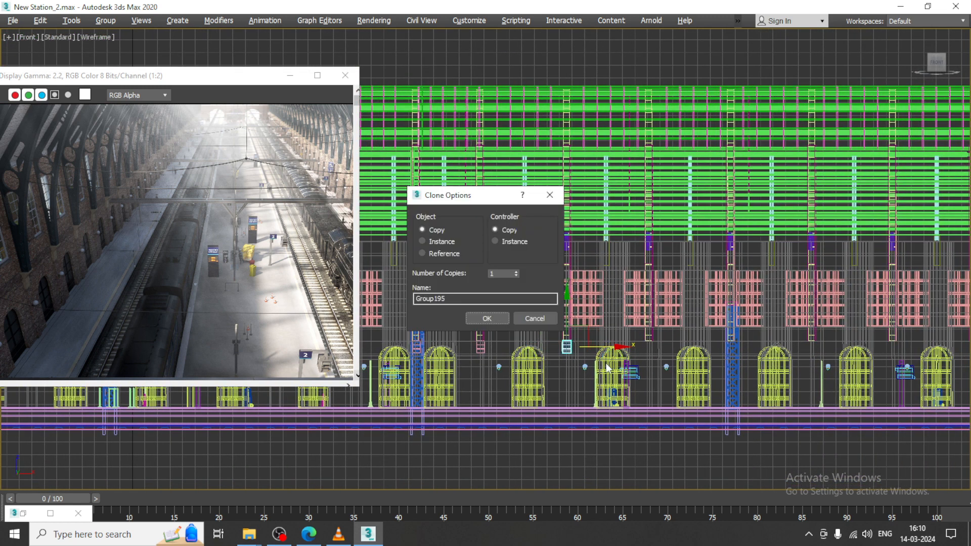
{"action": "left_click", "coordinate": [493, 319]}
- Shift the second and third brackets of the cloned series back along the wall into line with their roof ribs, including the one at the blue mast
{"action": "scroll", "coordinate": [611, 351], "scroll_direction": "up", "scroll_amount": 3}
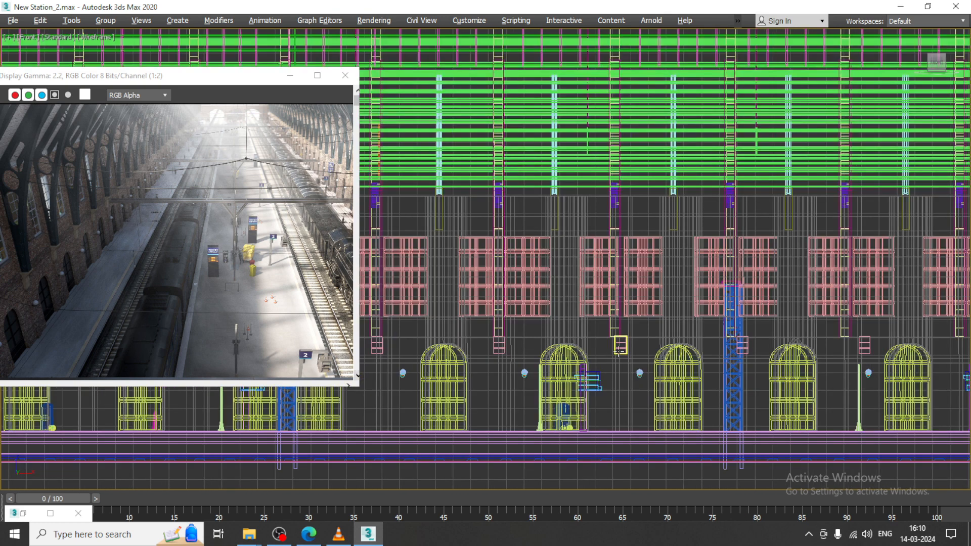
{"action": "scroll", "coordinate": [619, 351], "scroll_direction": "up", "scroll_amount": 3}
{"action": "left_click_drag", "start_coordinate": [650, 338], "coordinate": [638, 337]}
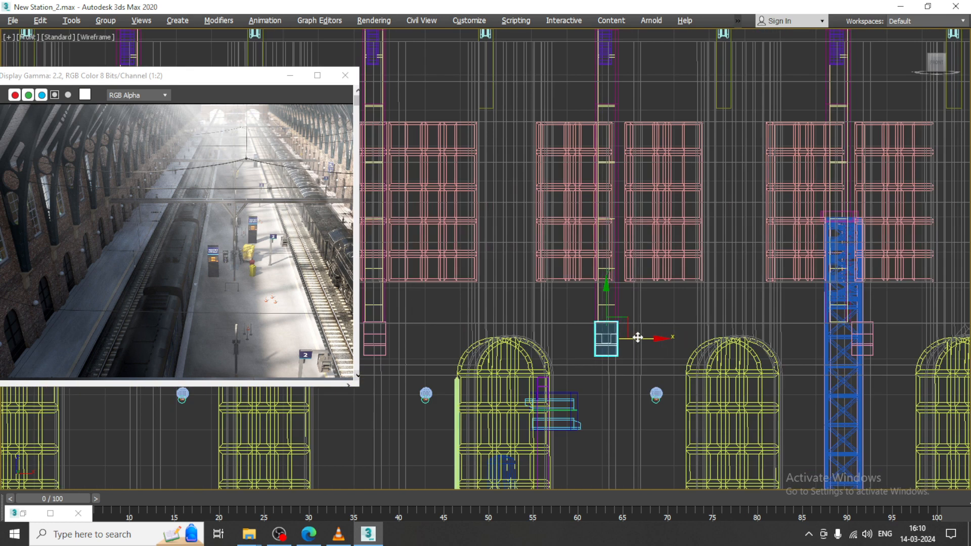
{"action": "middle_click_drag", "start_coordinate": [720, 343], "coordinate": [526, 339]}
{"action": "left_click", "coordinate": [675, 335]}
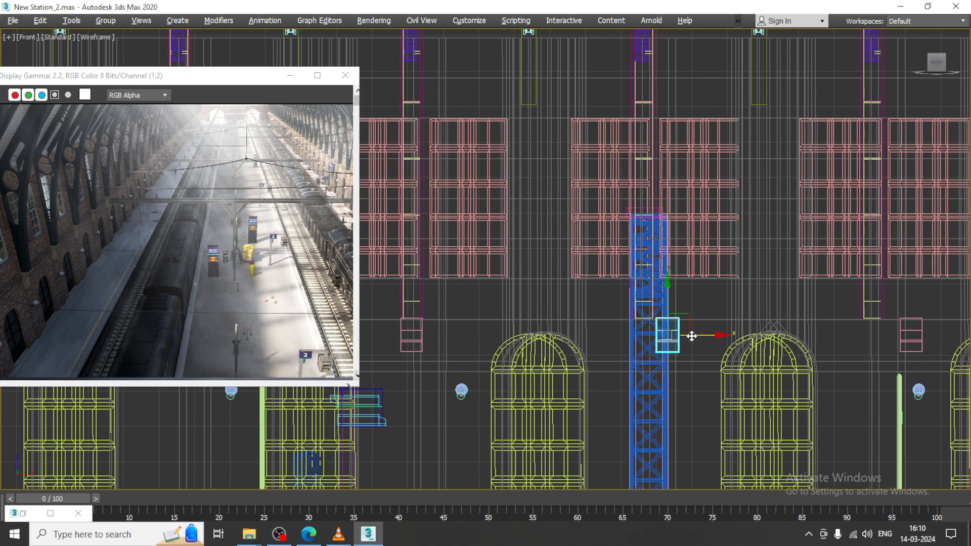
{"action": "left_click_drag", "start_coordinate": [692, 335], "coordinate": [669, 334]}
- Align the two bracket copies beyond the blue mast with their roof ribs by moving each back along the wall
{"action": "middle_click_drag", "start_coordinate": [862, 349], "coordinate": [651, 349]}
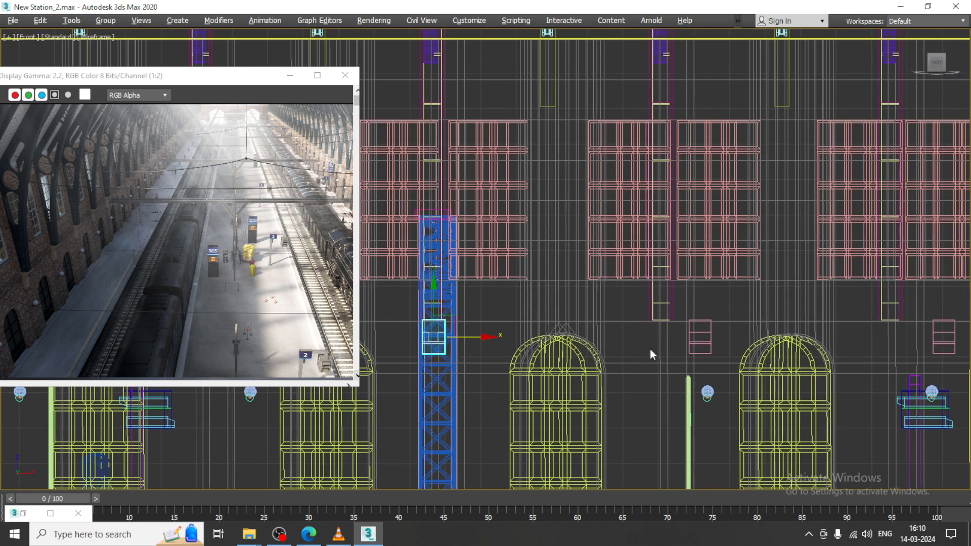
{"action": "left_click", "coordinate": [707, 341]}
{"action": "left_click_drag", "start_coordinate": [700, 336], "coordinate": [659, 336]}
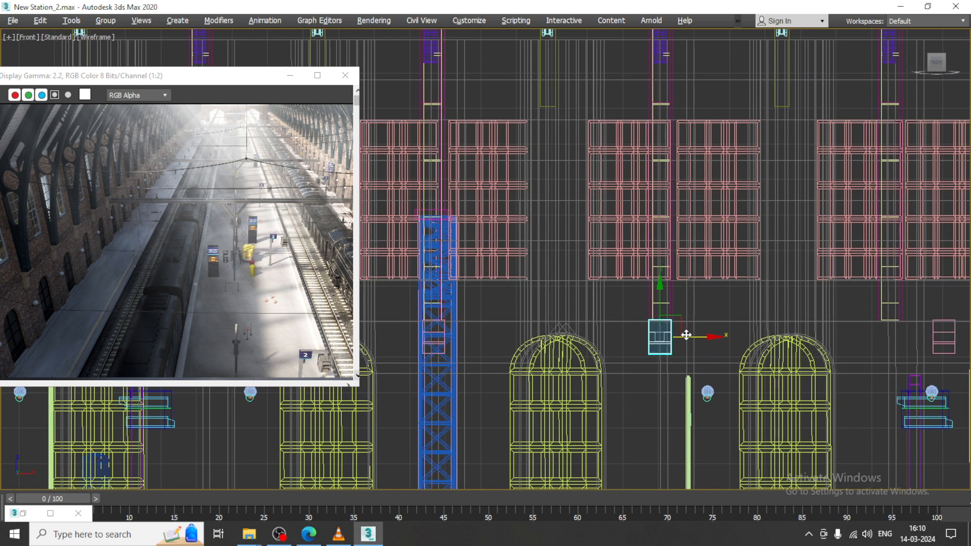
{"action": "middle_click_drag", "start_coordinate": [940, 334], "coordinate": [767, 331]}
{"action": "left_click", "coordinate": [768, 334]}
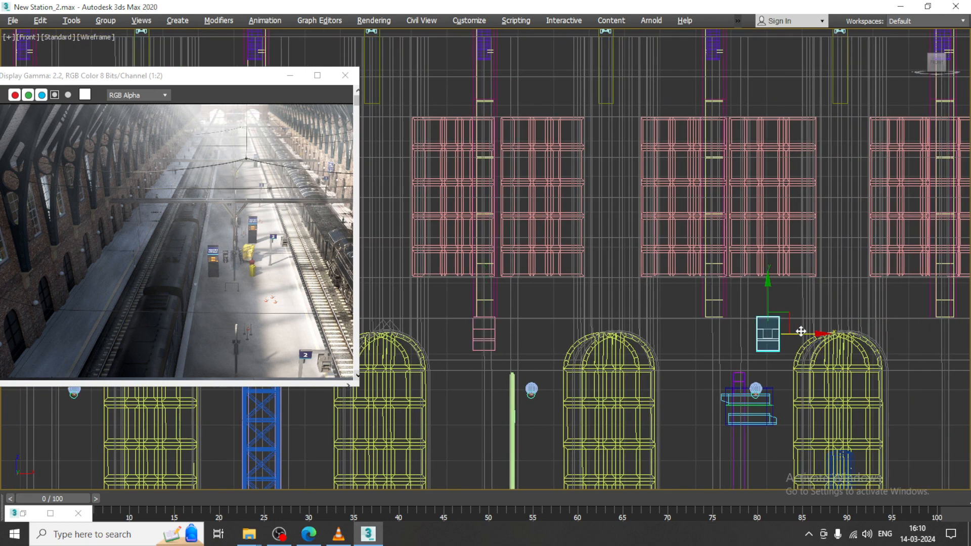
{"action": "left_click_drag", "start_coordinate": [801, 331], "coordinate": [751, 331]}
{"action": "scroll", "coordinate": [750, 331], "scroll_direction": "down", "scroll_amount": 2}
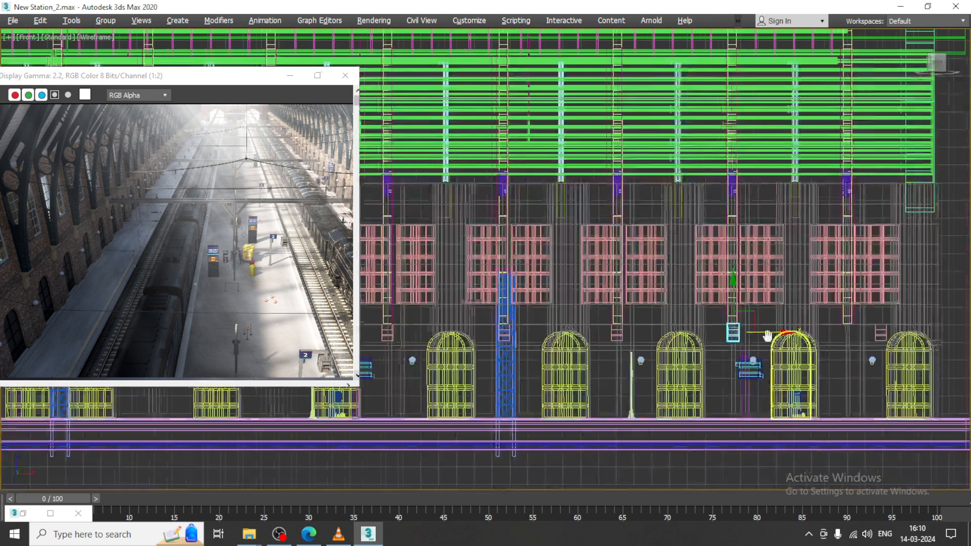
- Move the last bracket copy back along the wall into line with the final roof rib
{"action": "middle_click_drag", "start_coordinate": [768, 335], "coordinate": [642, 334]}
{"action": "scroll", "coordinate": [658, 334], "scroll_direction": "up", "scroll_amount": 1}
{"action": "left_click", "coordinate": [788, 332]}
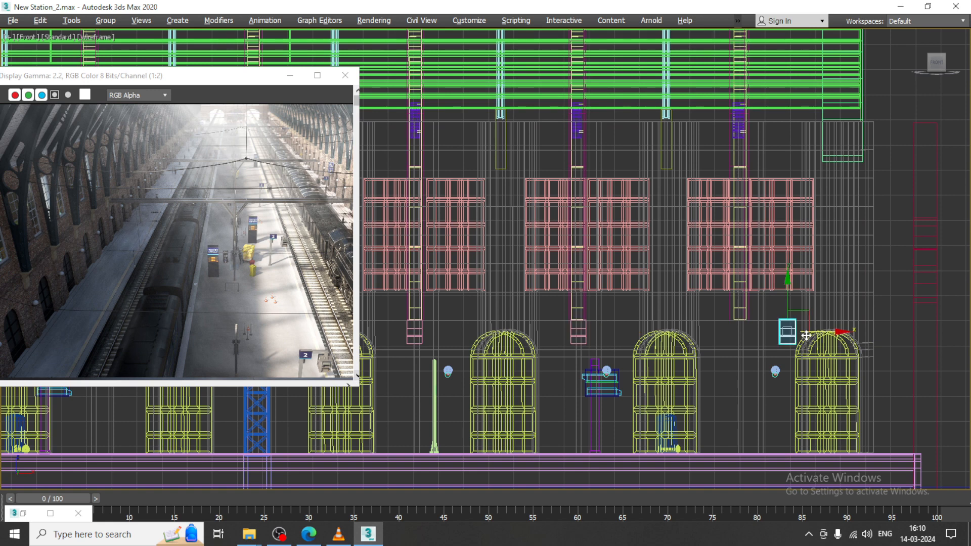
{"action": "scroll", "coordinate": [790, 332], "scroll_direction": "up", "scroll_amount": 3}
{"action": "left_click_drag", "start_coordinate": [817, 328], "coordinate": [720, 329]}
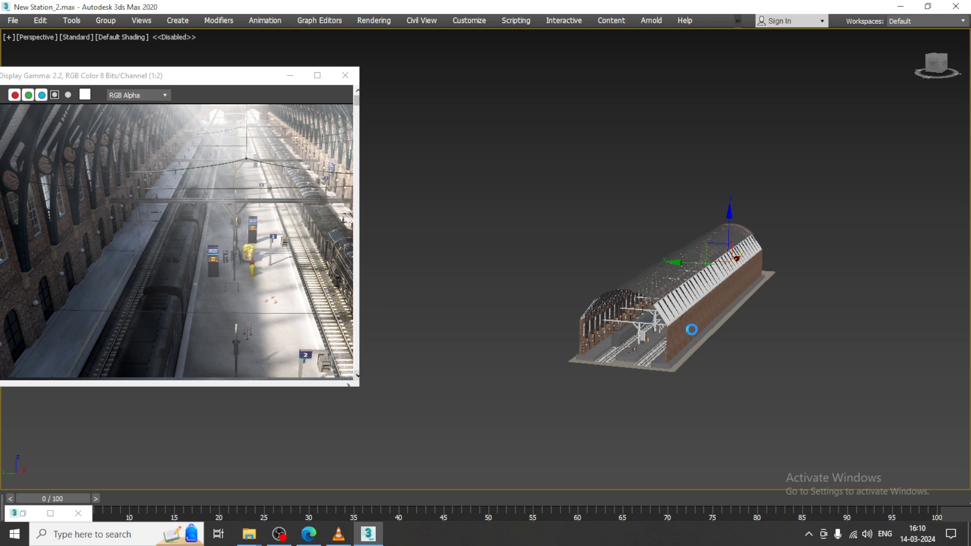
- Convert the round clock cylinder on the chain-hung beam beside the platform wall to an Editable Poly
{"action": "scroll", "coordinate": [720, 345], "scroll_direction": "up", "scroll_amount": 10}
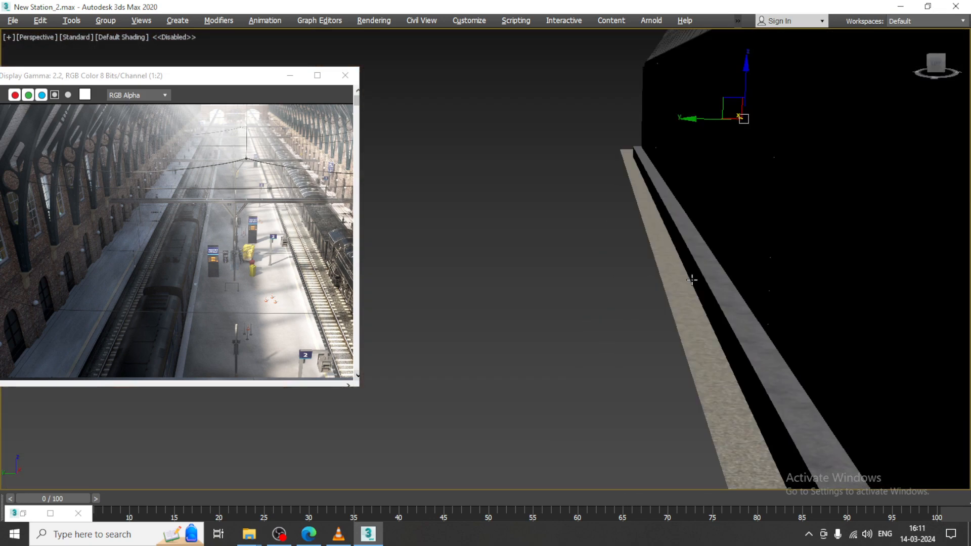
{"action": "scroll", "coordinate": [799, 294], "scroll_direction": "down", "scroll_amount": 4}
{"action": "middle_click_drag", "start_coordinate": [799, 293], "coordinate": [672, 296]}
{"action": "middle_click_drag", "start_coordinate": [845, 297], "coordinate": [805, 304], "text": "alt"}
{"action": "left_click", "coordinate": [805, 304]}
{"action": "scroll", "coordinate": [805, 304], "scroll_direction": "up", "scroll_amount": 3}
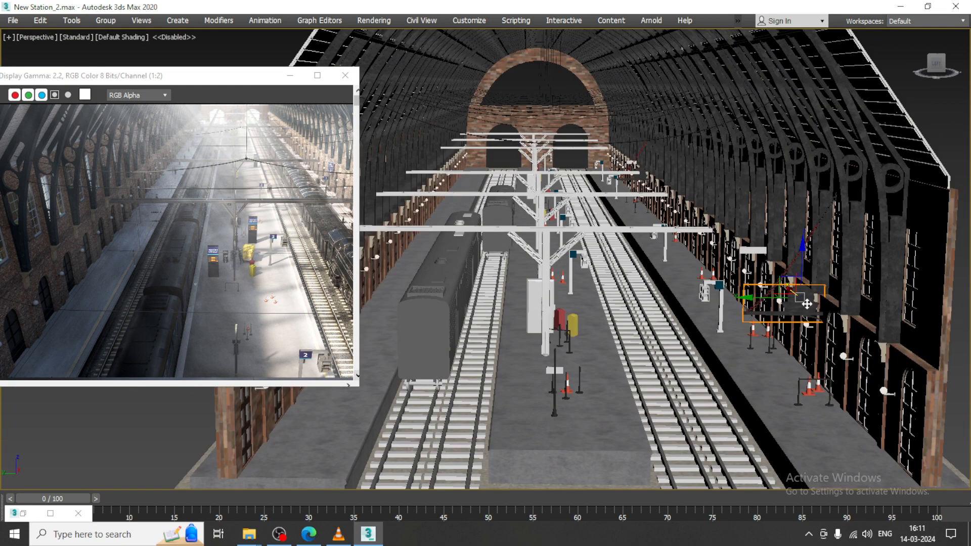
{"action": "key", "text": "ctrl+x"}
{"action": "middle_click_drag", "start_coordinate": [807, 304], "coordinate": [696, 361], "text": "alt"}
{"action": "right_click", "coordinate": [592, 318]}
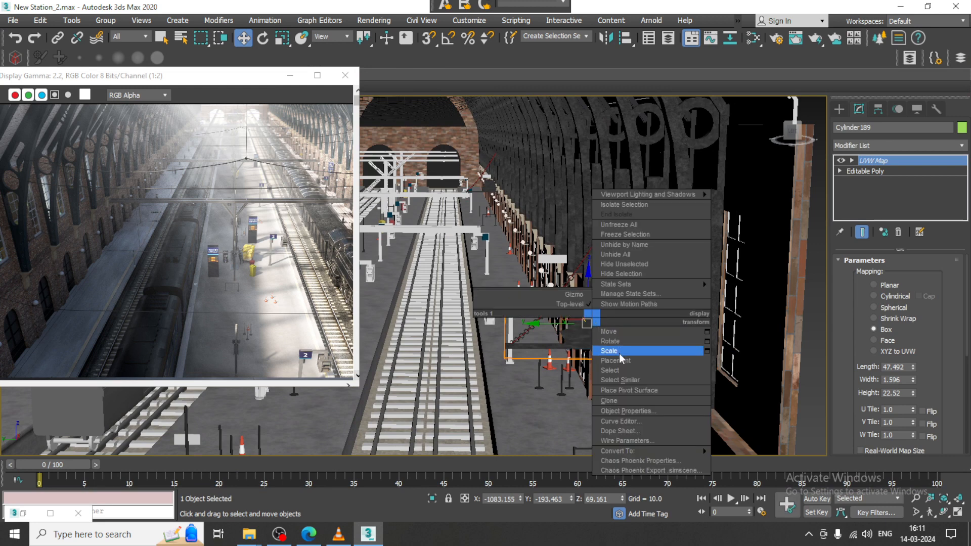
{"action": "mouse_move", "coordinate": [690, 451]}
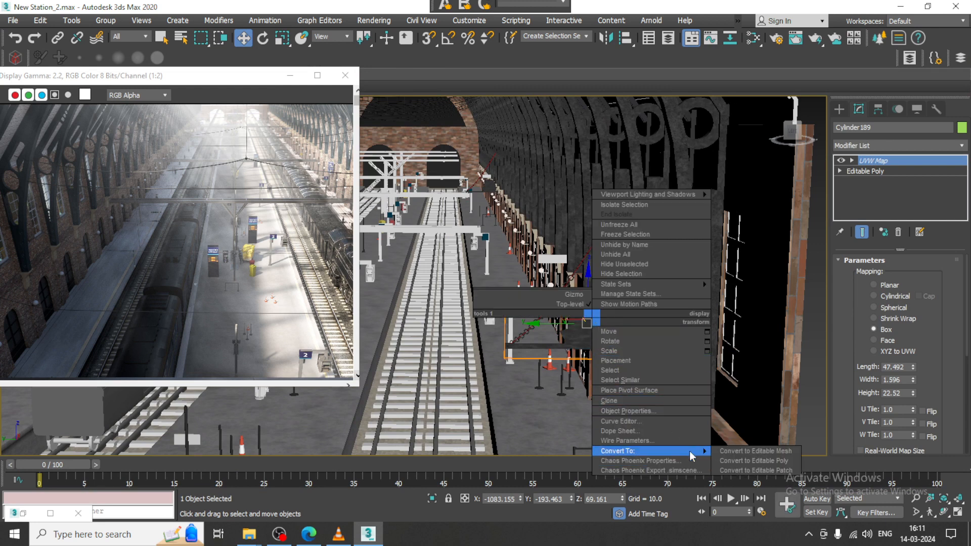
{"action": "left_click", "coordinate": [740, 463]}
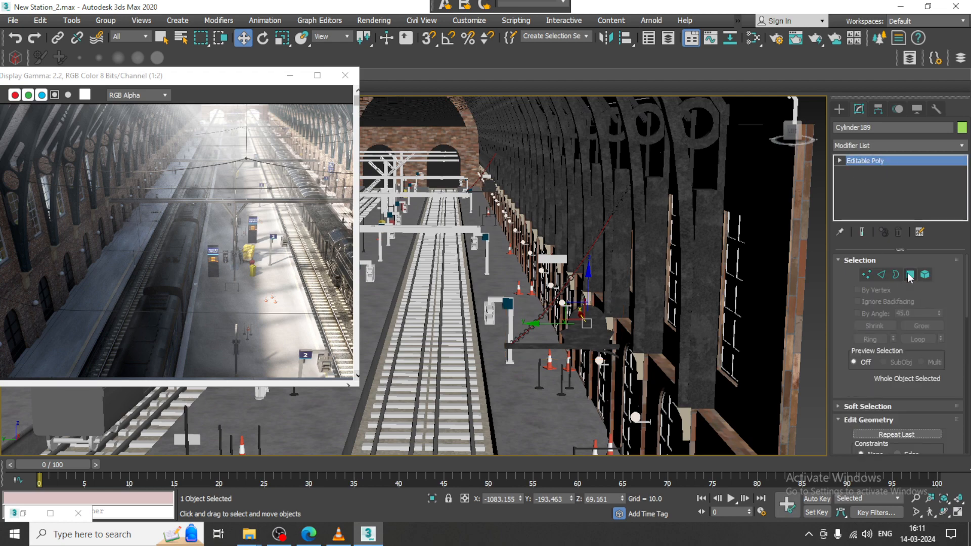
- Select the clock cylinder's round front polygon and create a new VRayMtl for it
{"action": "left_click", "coordinate": [910, 276]}
{"action": "left_click", "coordinate": [586, 325]}
{"action": "scroll", "coordinate": [592, 328], "scroll_direction": "up", "scroll_amount": 4}
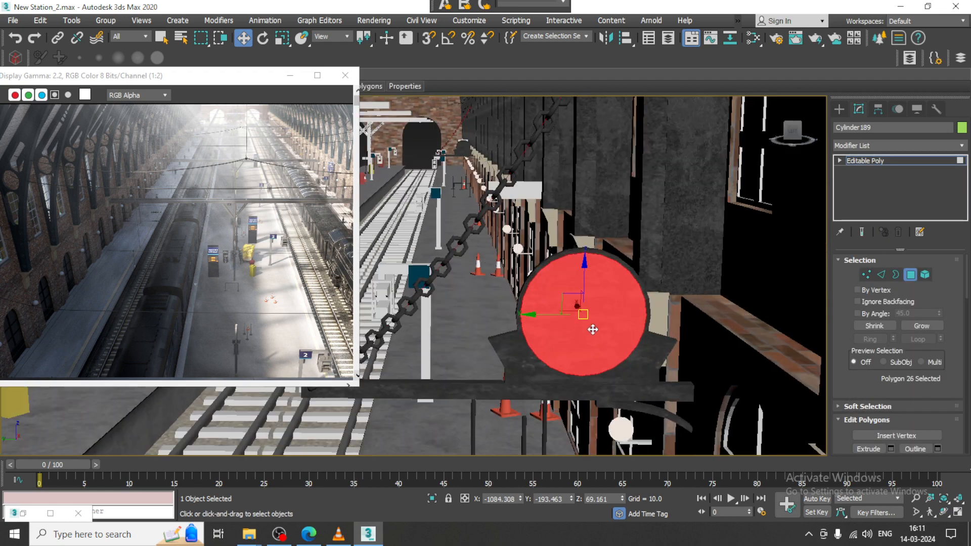
{"action": "key", "text": "m"}
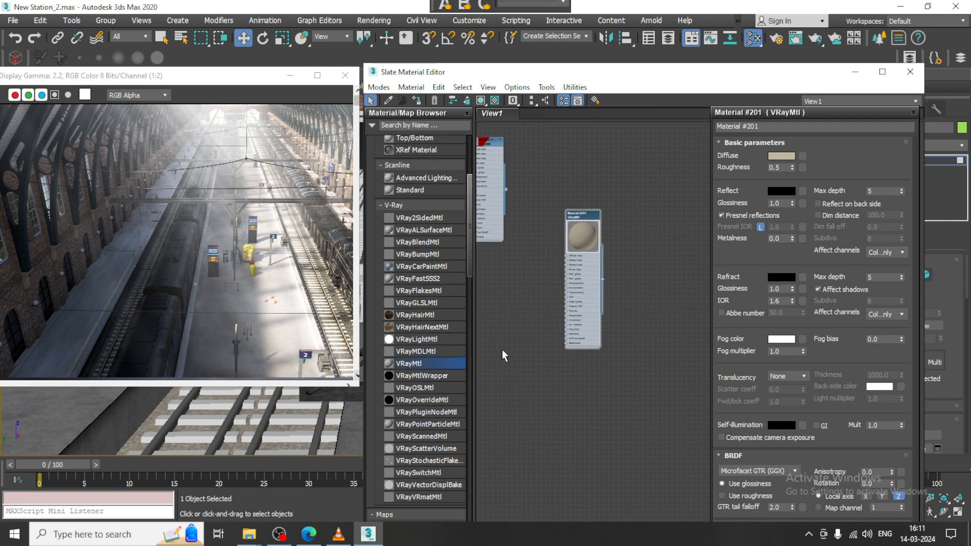
{"action": "left_click_drag", "start_coordinate": [429, 362], "coordinate": [536, 369]}
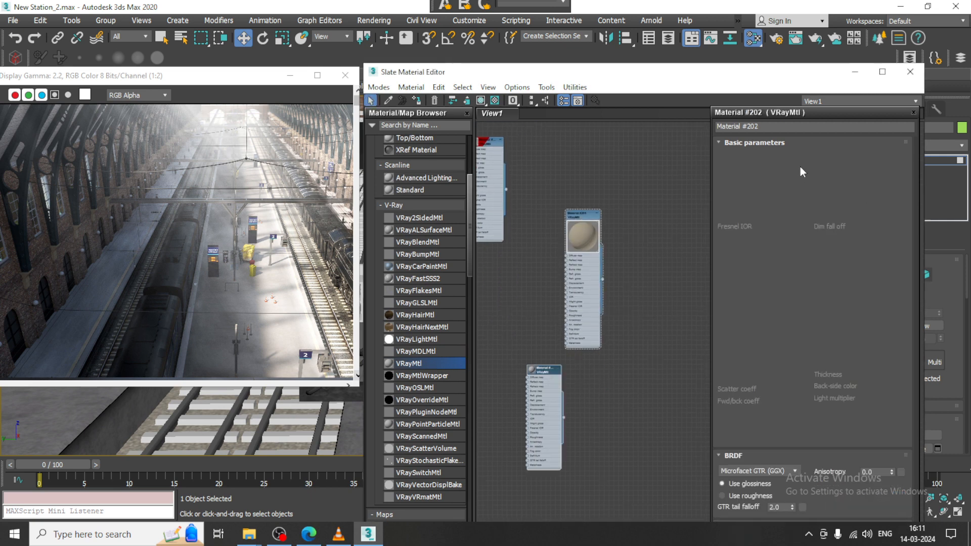
- Start a Bitmap map for the new material's diffuse colour and browse to Local Disk (D:)
{"action": "left_click", "coordinate": [804, 156]}
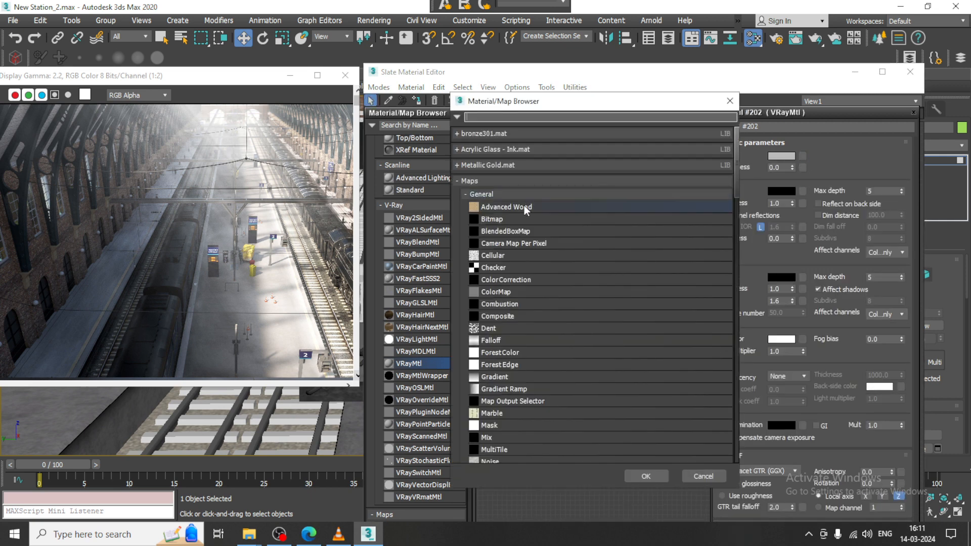
{"action": "double_click", "coordinate": [494, 219]}
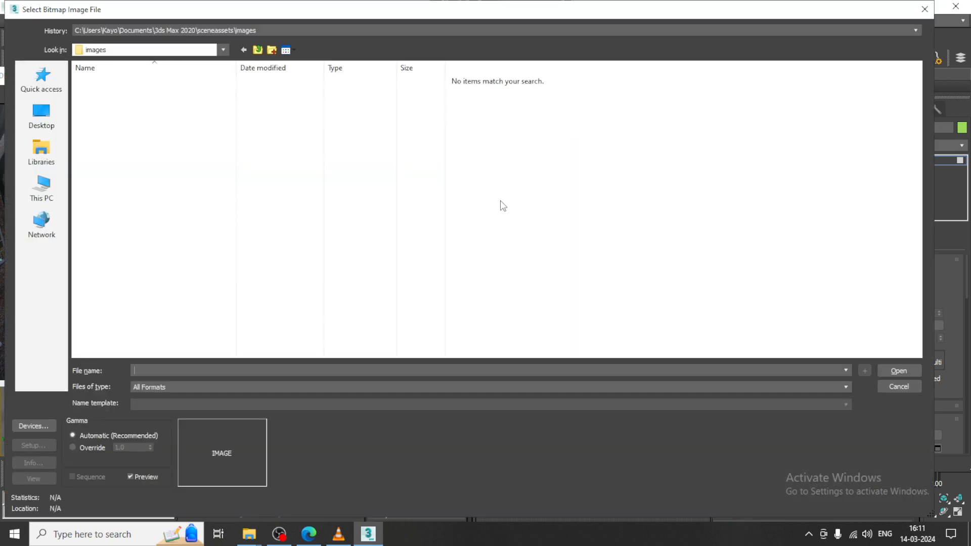
{"action": "left_click", "coordinate": [42, 189]}
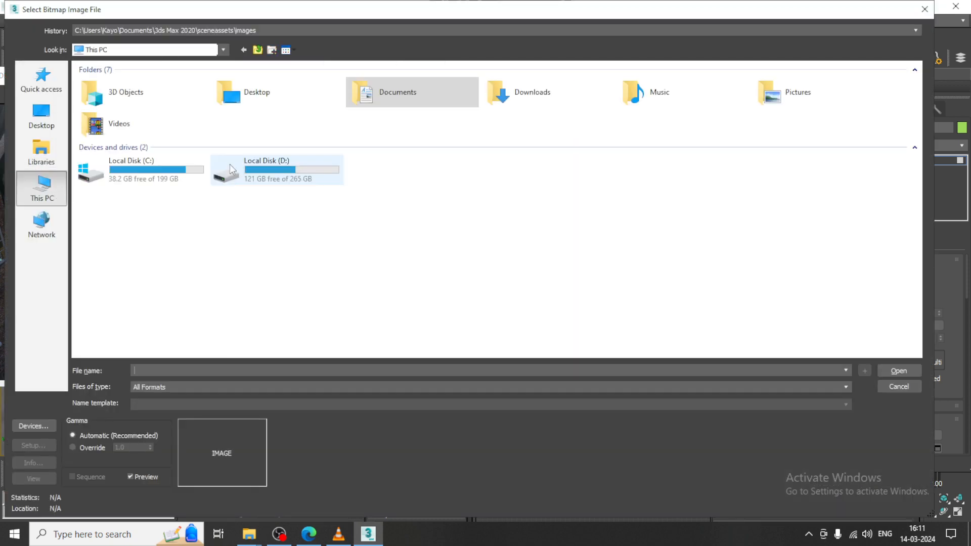
{"action": "double_click", "coordinate": [279, 166]}
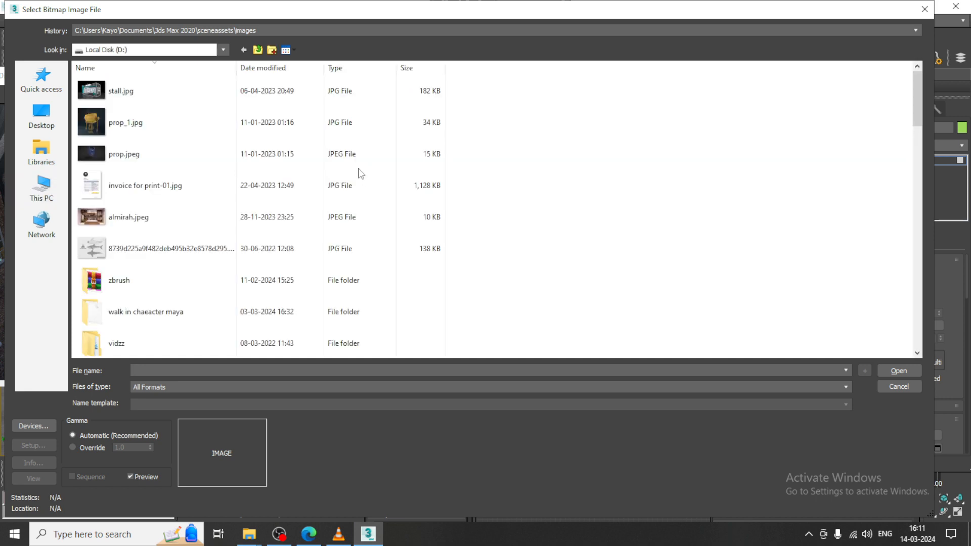
{"action": "left_click", "coordinate": [162, 251]}
{"action": "key", "text": "m"}
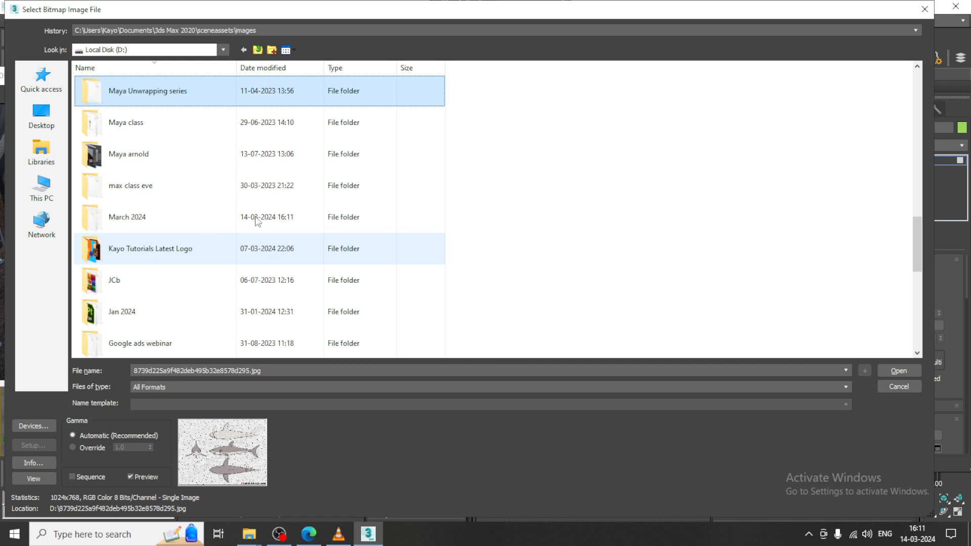
{"action": "double_click", "coordinate": [194, 222]}
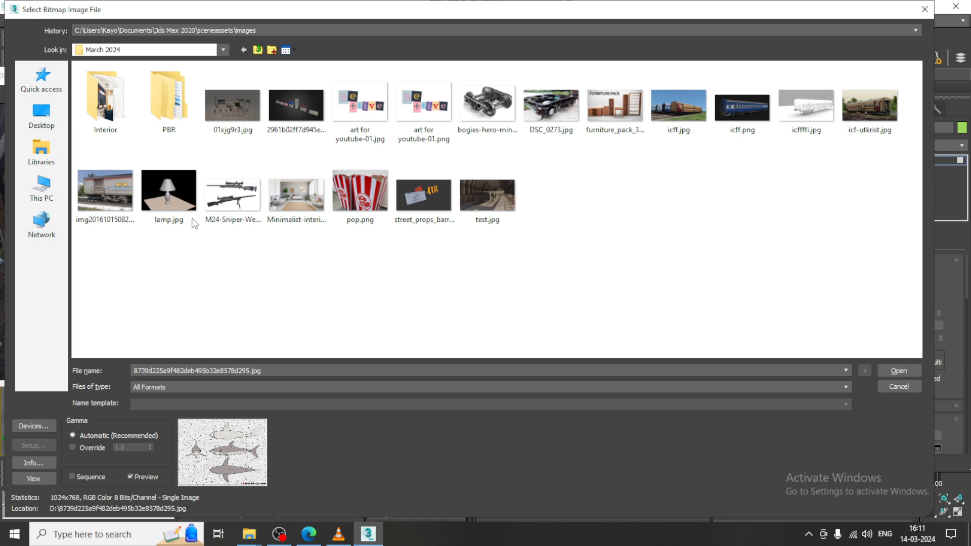
{"action": "left_click", "coordinate": [260, 51]}
- Load download.png from the February 2024 folder as the diffuse bitmap and show the material on the clock's front face
{"action": "left_click", "coordinate": [159, 249]}
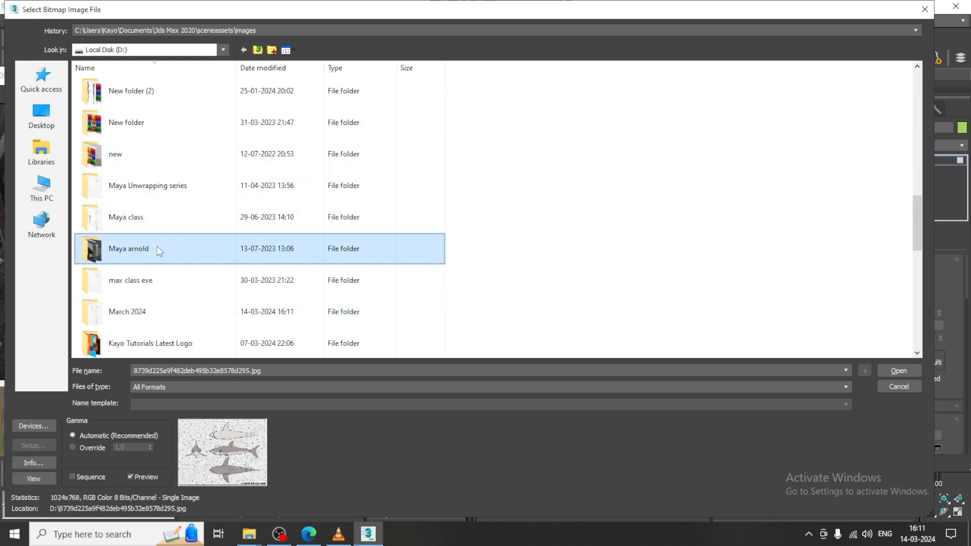
{"action": "scroll", "coordinate": [157, 246], "scroll_direction": "down", "scroll_amount": 5}
{"action": "double_click", "coordinate": [164, 130]}
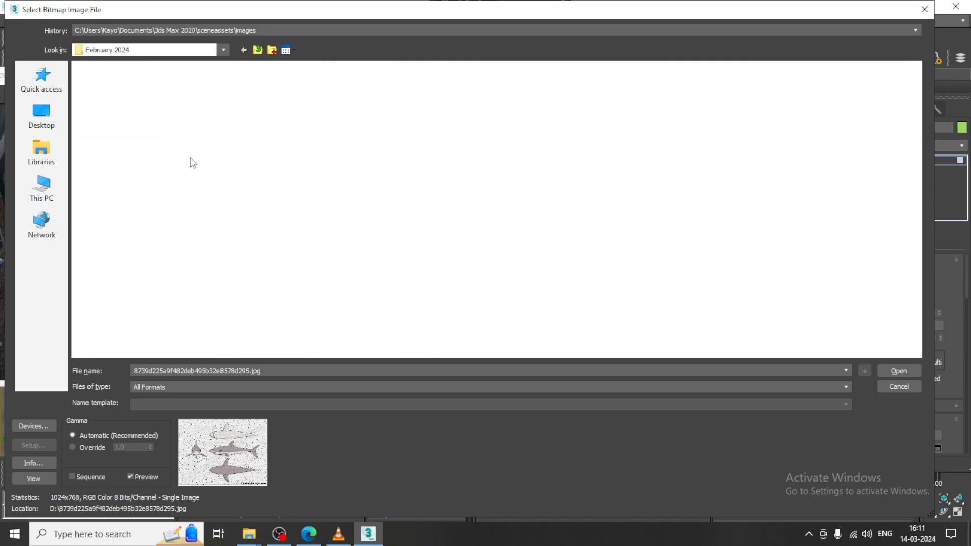
{"action": "left_click", "coordinate": [555, 98]}
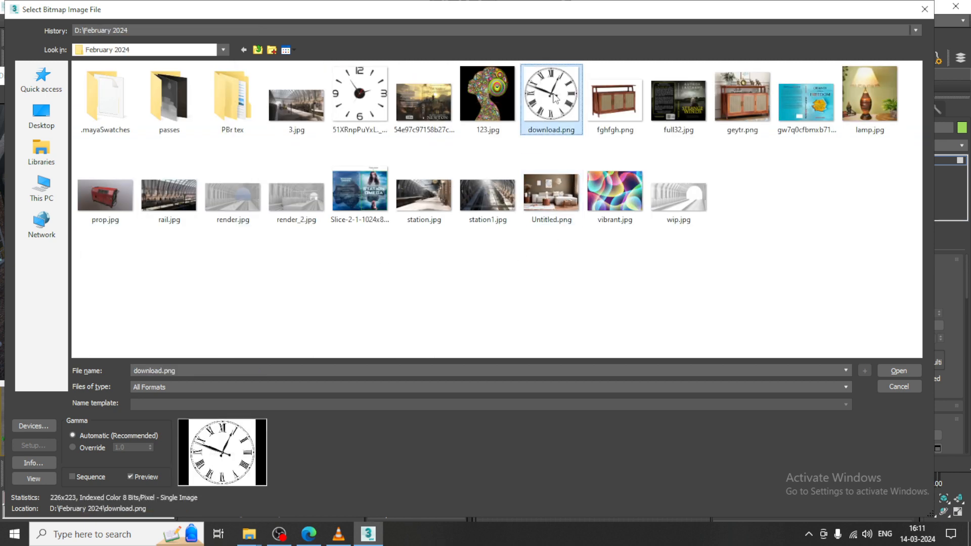
{"action": "double_click", "coordinate": [555, 98]}
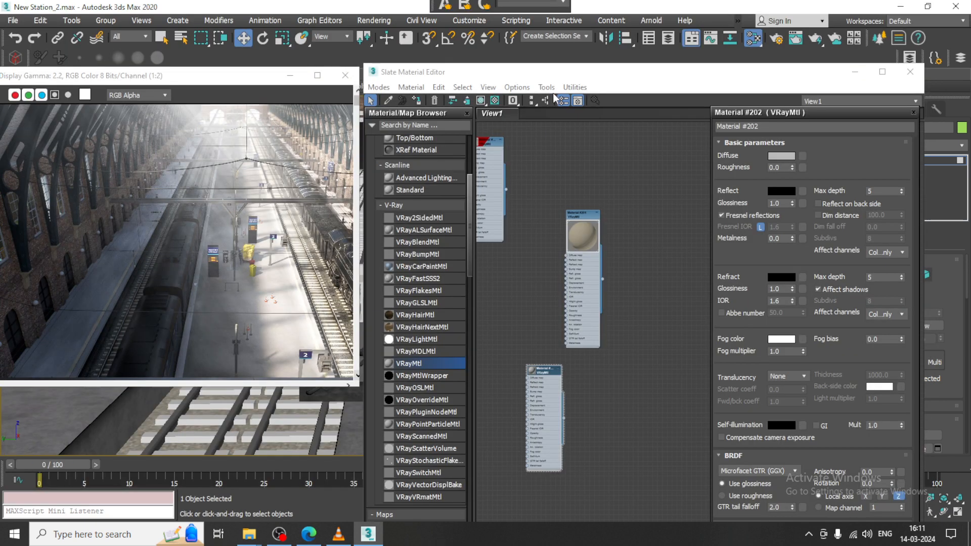
{"action": "left_click", "coordinate": [481, 104]}
{"action": "left_click", "coordinate": [855, 71]}
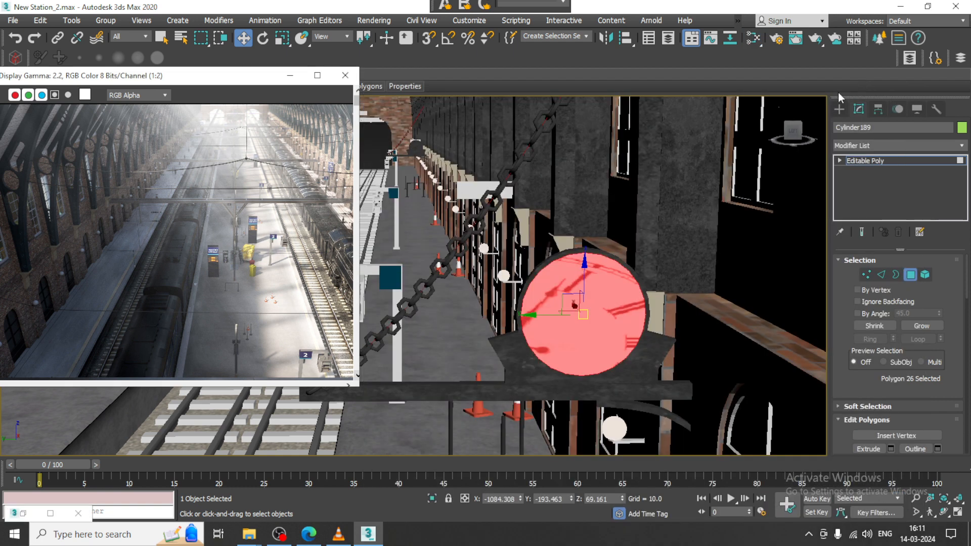
- Add a UVW Map modifier with Box mapping to the selected clock face
{"action": "middle_click_drag", "start_coordinate": [671, 268], "coordinate": [686, 275], "text": "alt"}
{"action": "left_click", "coordinate": [892, 146]}
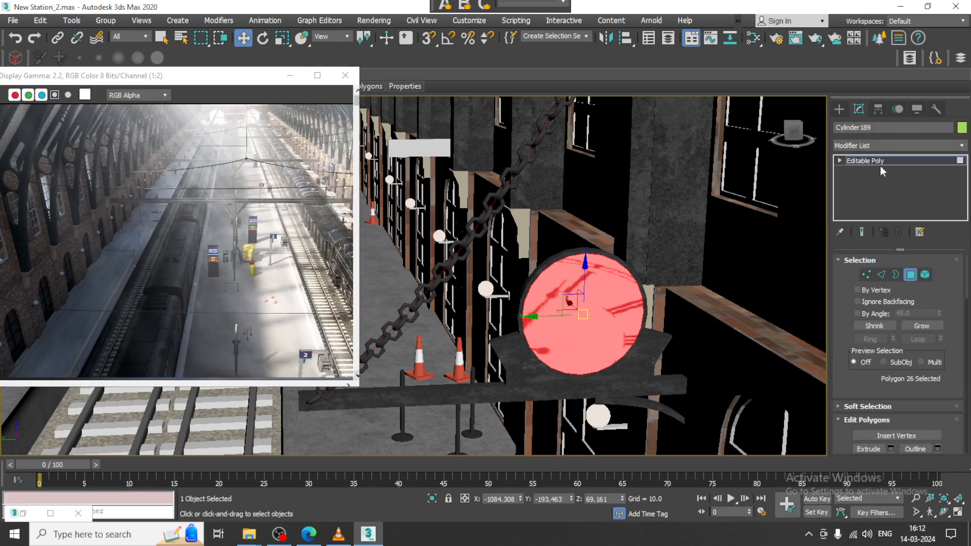
{"action": "left_click", "coordinate": [882, 147]}
{"action": "key", "text": "u"}
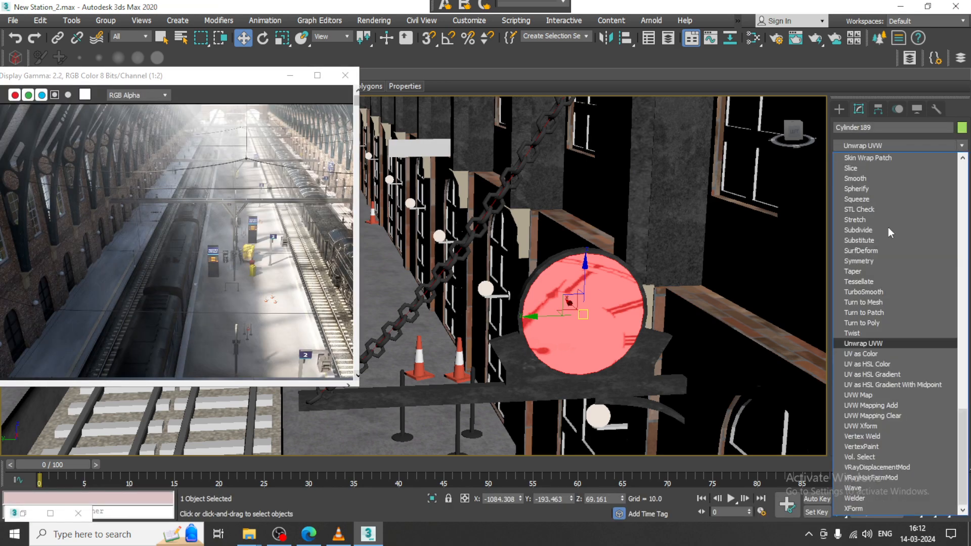
{"action": "left_click", "coordinate": [867, 396]}
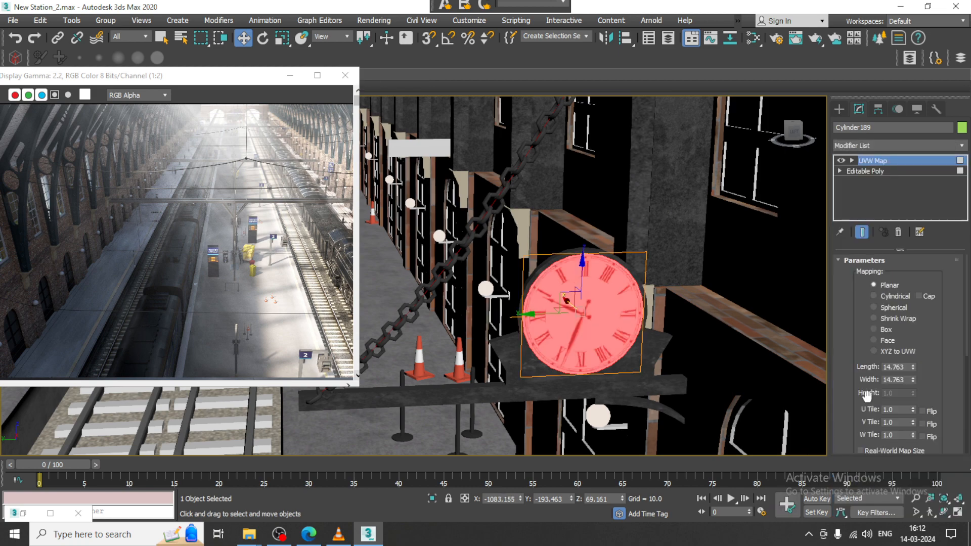
{"action": "left_click", "coordinate": [874, 329]}
- Test the flip options of the clock face mapping and leave both the U and V tiling flipped
{"action": "middle_click_drag", "start_coordinate": [678, 316], "coordinate": [647, 311], "text": "alt"}
{"action": "scroll", "coordinate": [648, 310], "scroll_direction": "up", "scroll_amount": 5}
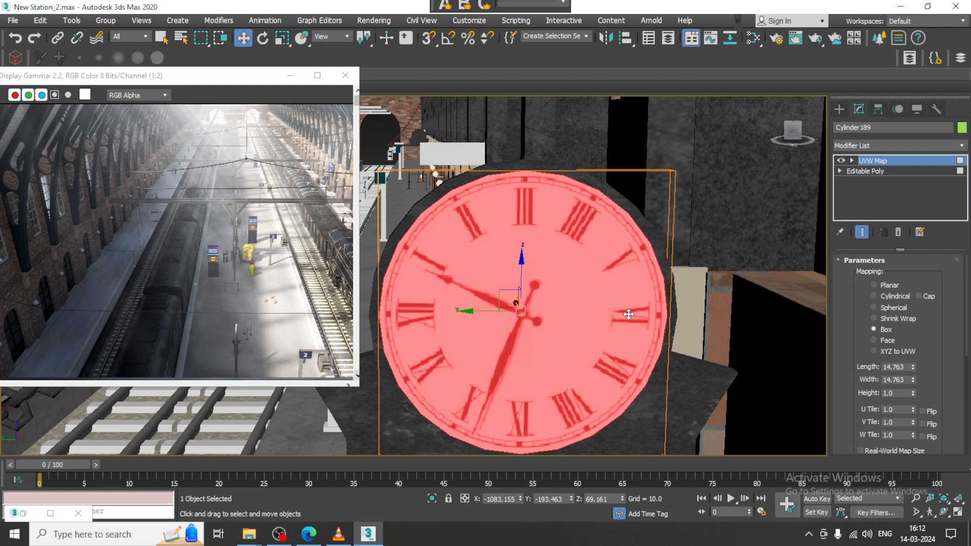
{"action": "left_click", "coordinate": [924, 411]}
{"action": "left_click", "coordinate": [926, 423]}
{"action": "left_click", "coordinate": [924, 411]}
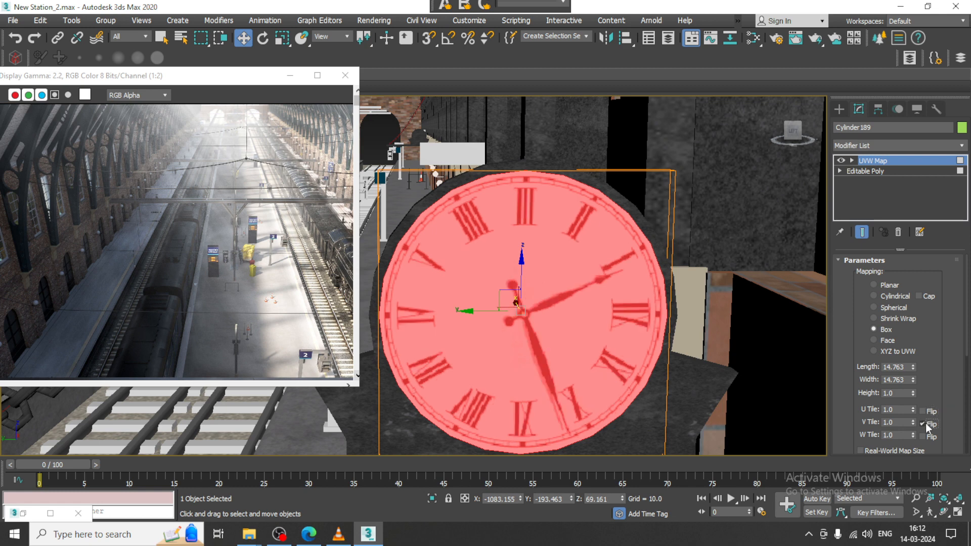
{"action": "left_click", "coordinate": [926, 423]}
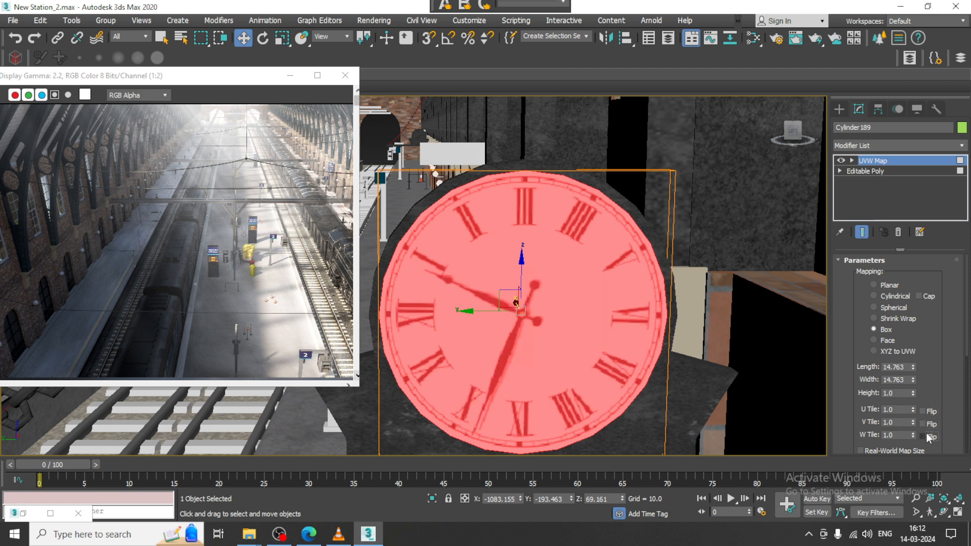
{"action": "left_click", "coordinate": [932, 424]}
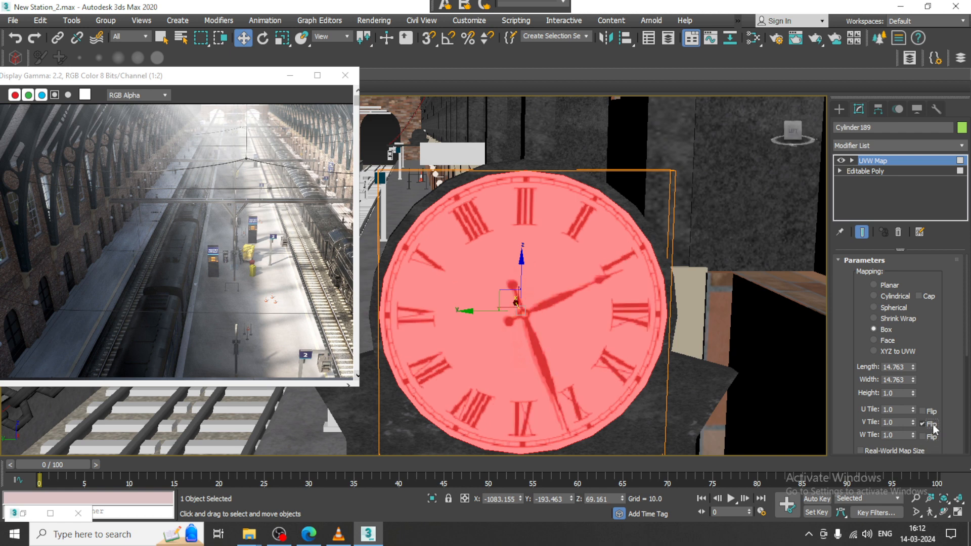
{"action": "left_click", "coordinate": [930, 412]}
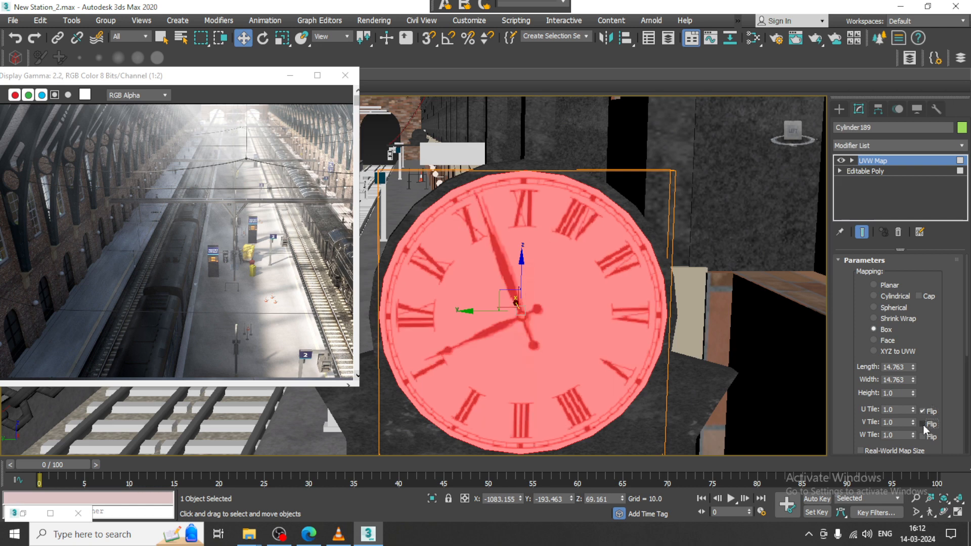
{"action": "left_click", "coordinate": [922, 424]}
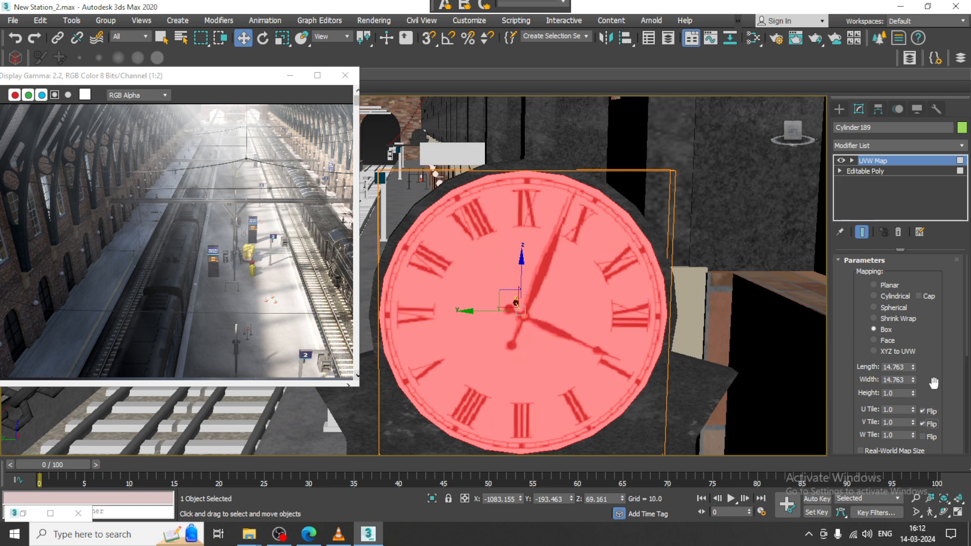
- Try the X and Y alignments for the clock face mapping and return to Z
{"action": "left_click_drag", "start_coordinate": [932, 384], "coordinate": [934, 312]}
{"action": "scroll", "coordinate": [933, 312], "scroll_direction": "down", "scroll_amount": 3}
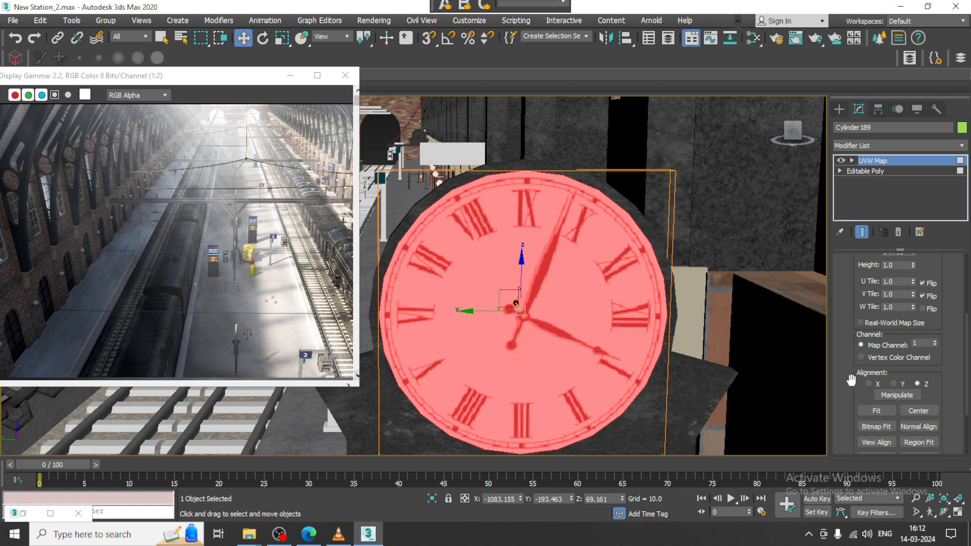
{"action": "left_click", "coordinate": [871, 385]}
{"action": "left_click", "coordinate": [903, 384]}
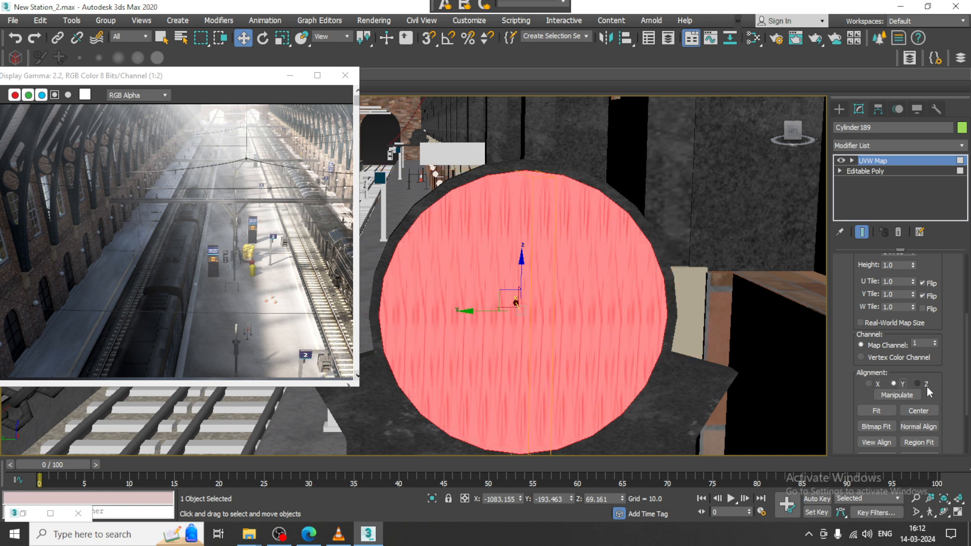
{"action": "left_click", "coordinate": [927, 386]}
- Turn the U flip of the clock face mapping off to compare the dial, and switch it back on
{"action": "left_click_drag", "start_coordinate": [955, 311], "coordinate": [948, 381]}
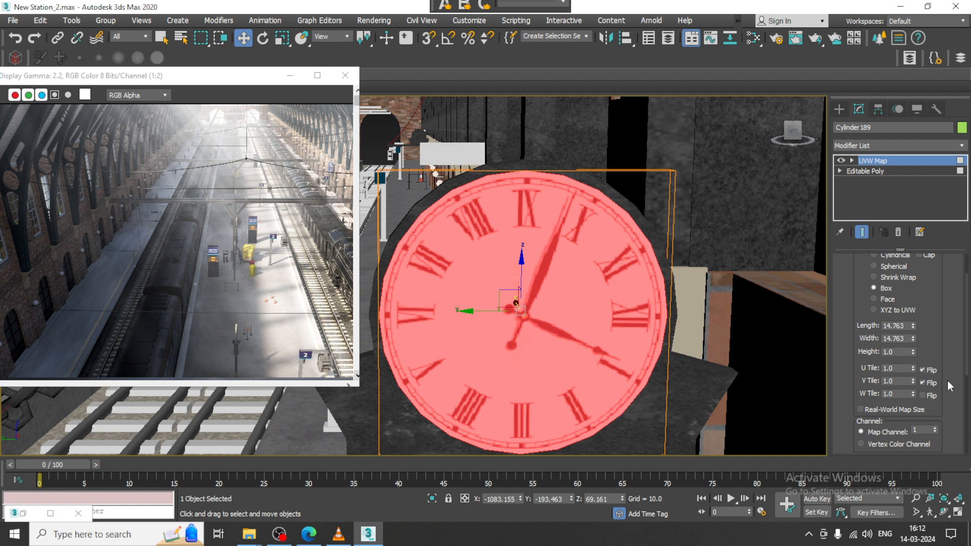
{"action": "left_click", "coordinate": [922, 371]}
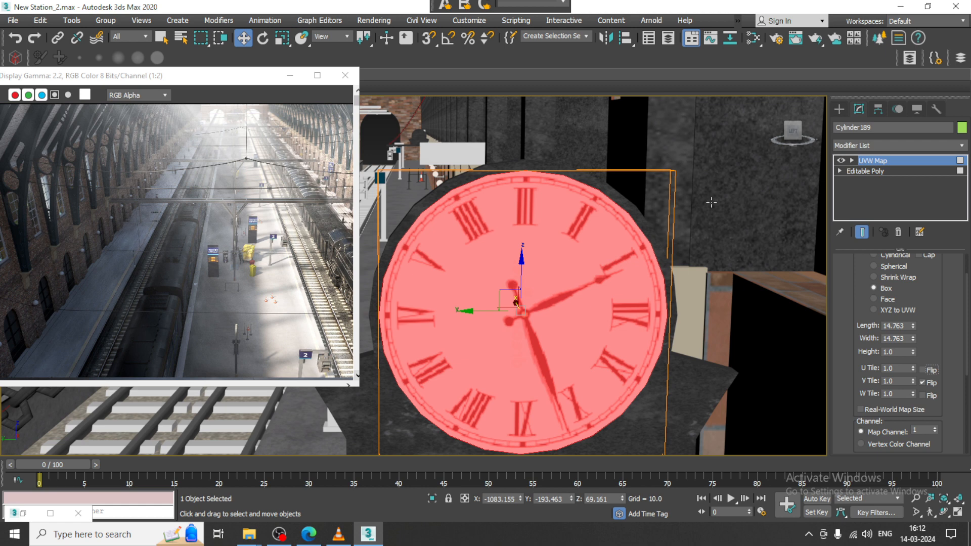
{"action": "scroll", "coordinate": [665, 259], "scroll_direction": "down", "scroll_amount": 2}
{"action": "left_click_drag", "start_coordinate": [916, 288], "coordinate": [920, 293]}
{"action": "left_click", "coordinate": [922, 374]}
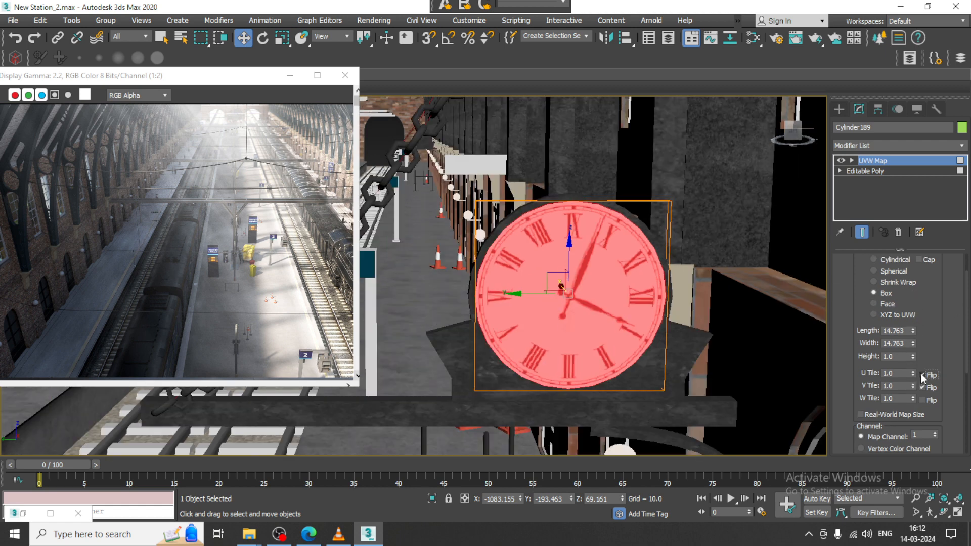
- Turn off the U flip of the clock face mapping and keep only the V tiling flipped
{"action": "left_click", "coordinate": [921, 374]}
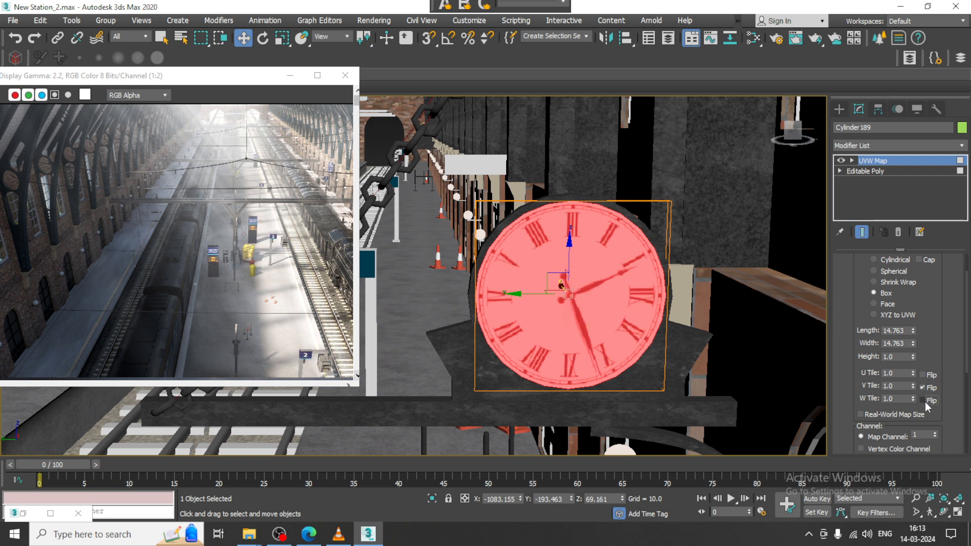
{"action": "left_click_drag", "start_coordinate": [924, 402], "coordinate": [911, 284]}
- Open the clock dial material in the Slate Material Editor and inspect its diffuse bitmap settings
{"action": "key", "text": "m"}
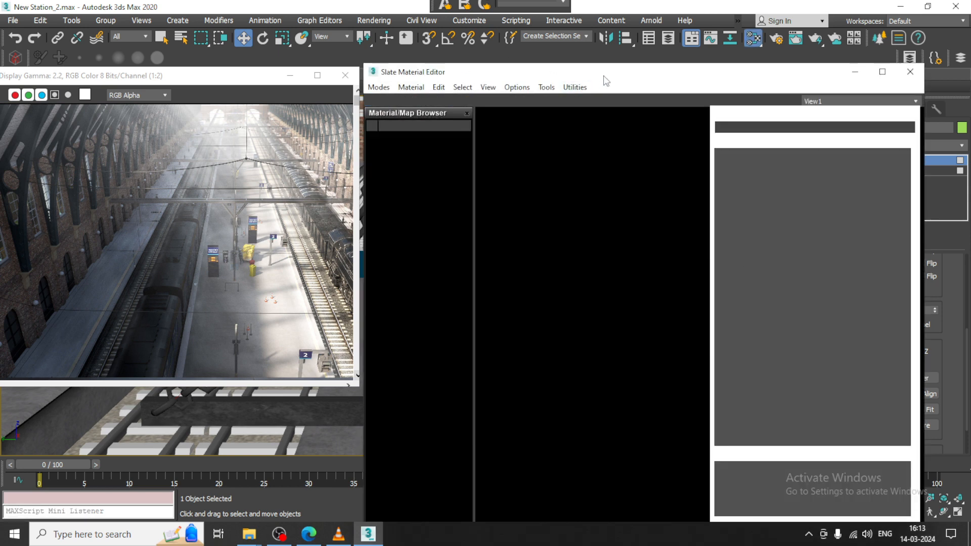
{"action": "left_click_drag", "start_coordinate": [606, 81], "coordinate": [306, 44]}
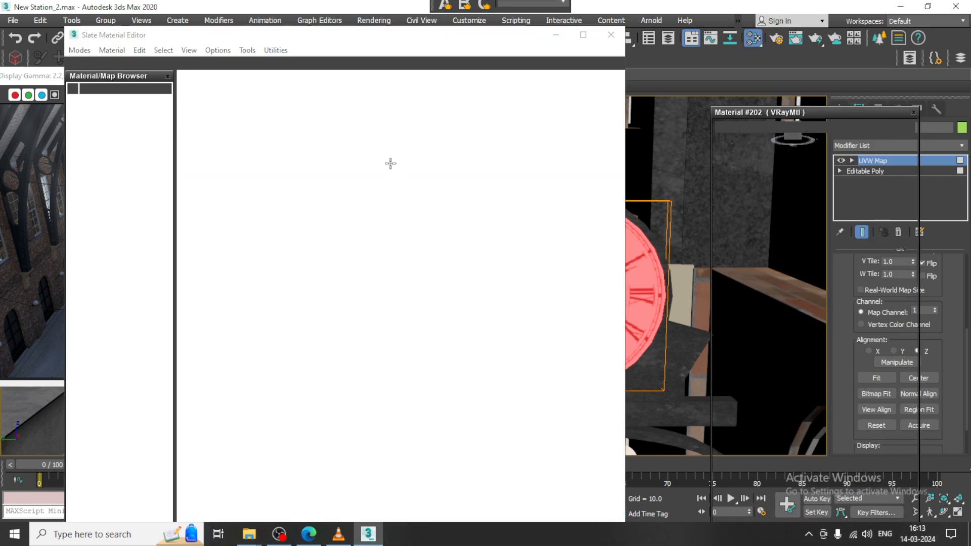
{"action": "middle_click_drag", "start_coordinate": [326, 311], "coordinate": [363, 309]}
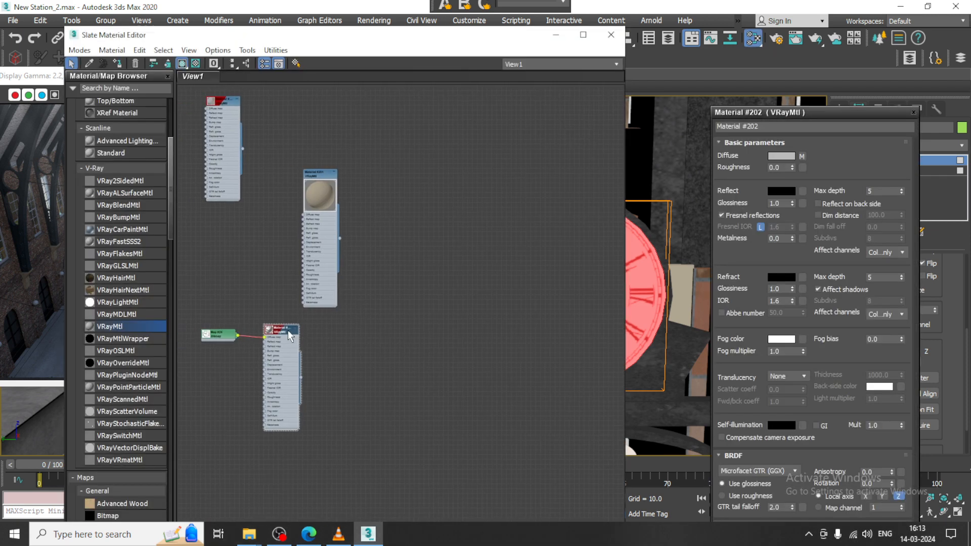
{"action": "left_click", "coordinate": [281, 329]}
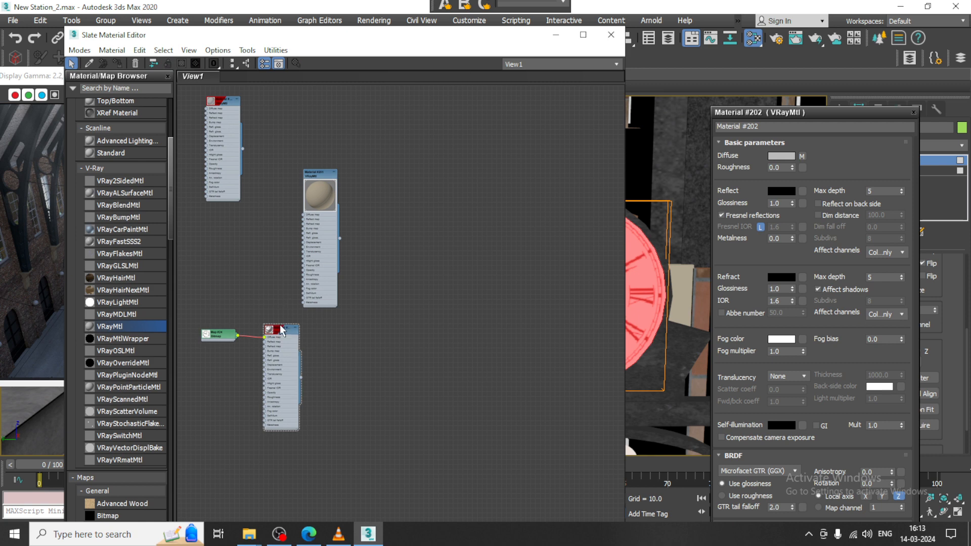
{"action": "scroll", "coordinate": [387, 204], "scroll_direction": "down", "scroll_amount": 3}
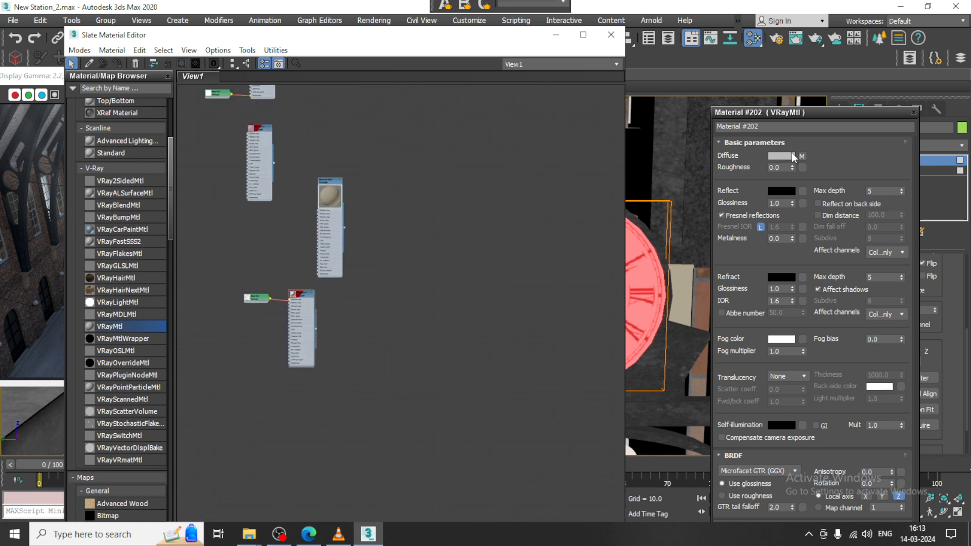
{"action": "left_click_drag", "start_coordinate": [769, 112], "coordinate": [571, 318]}
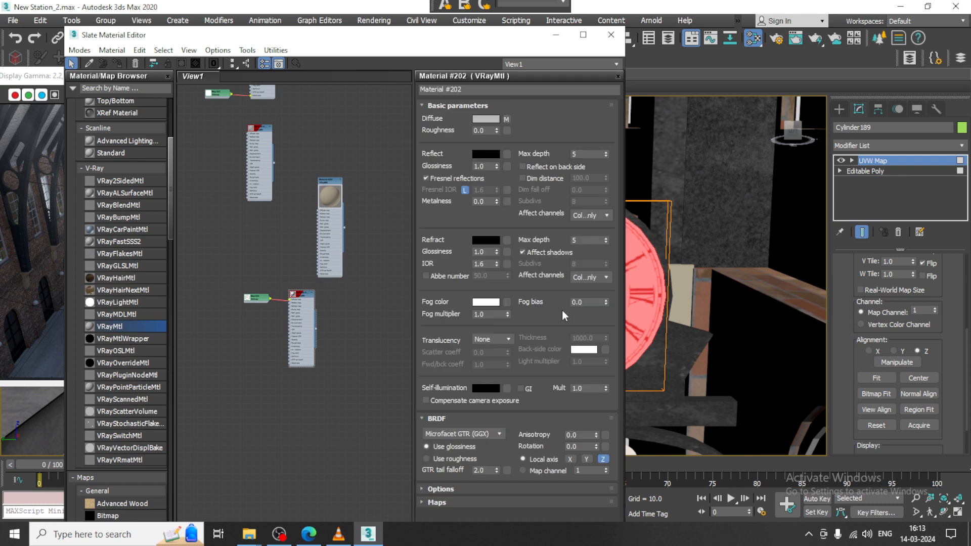
{"action": "left_click", "coordinate": [506, 119]}
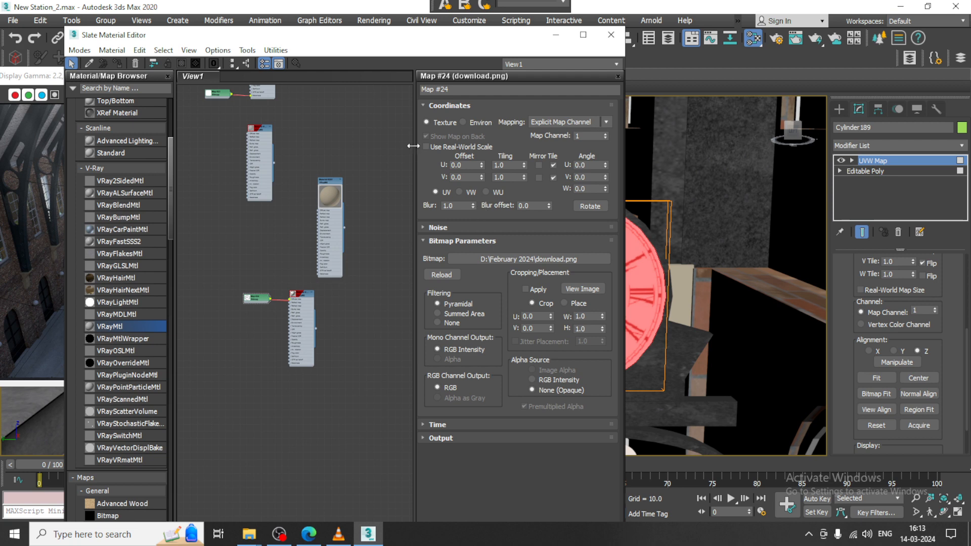
{"action": "left_click_drag", "start_coordinate": [409, 44], "coordinate": [289, 54]}
- Try rotating the clock face's UVW Map gizmo freely to turn the dial texture, and undo the rotation
{"action": "middle_click_drag", "start_coordinate": [682, 226], "coordinate": [836, 205]}
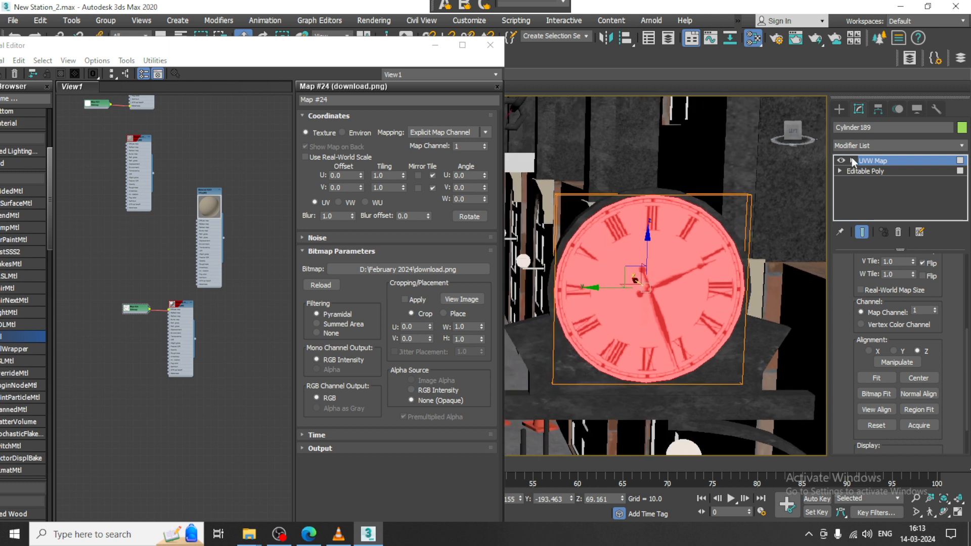
{"action": "left_click", "coordinate": [853, 160]}
{"action": "left_click", "coordinate": [873, 172]}
{"action": "key", "text": "r"}
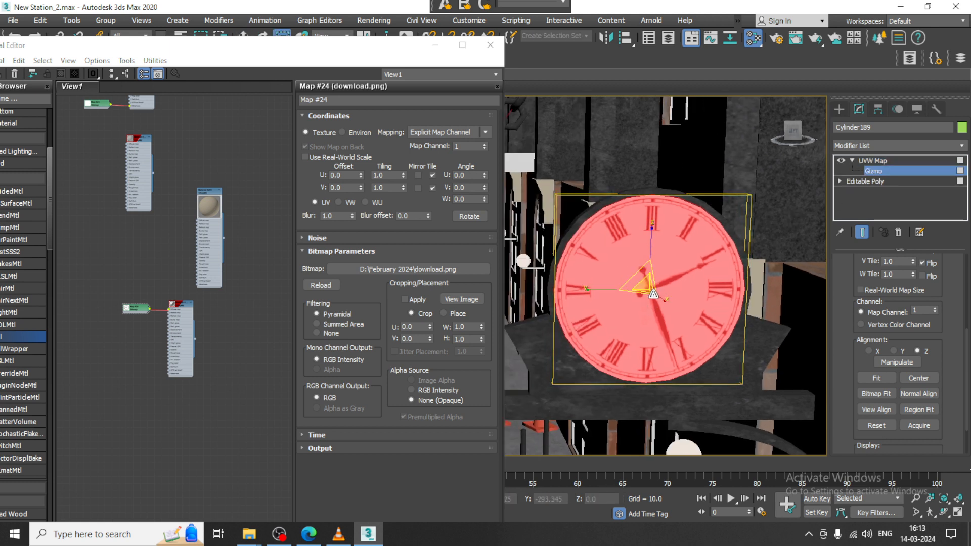
{"action": "key", "text": "e"}
{"action": "left_click_drag", "start_coordinate": [653, 294], "coordinate": [461, 283]}
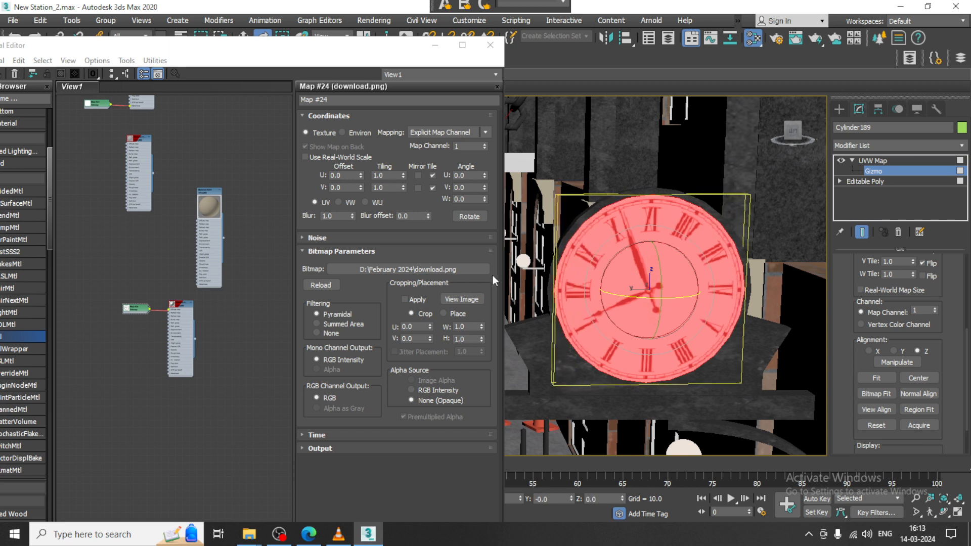
{"action": "left_click_drag", "start_coordinate": [707, 296], "coordinate": [700, 512]}
{"action": "key", "text": "ctrl+z"}
- Turn on angle snap, try snapped rotations of the mapping gizmo about two different axes, and undo each one
{"action": "left_click_drag", "start_coordinate": [410, 44], "coordinate": [403, 118]}
{"action": "left_click", "coordinate": [448, 39]}
{"action": "left_click_drag", "start_coordinate": [658, 264], "coordinate": [662, 282]}
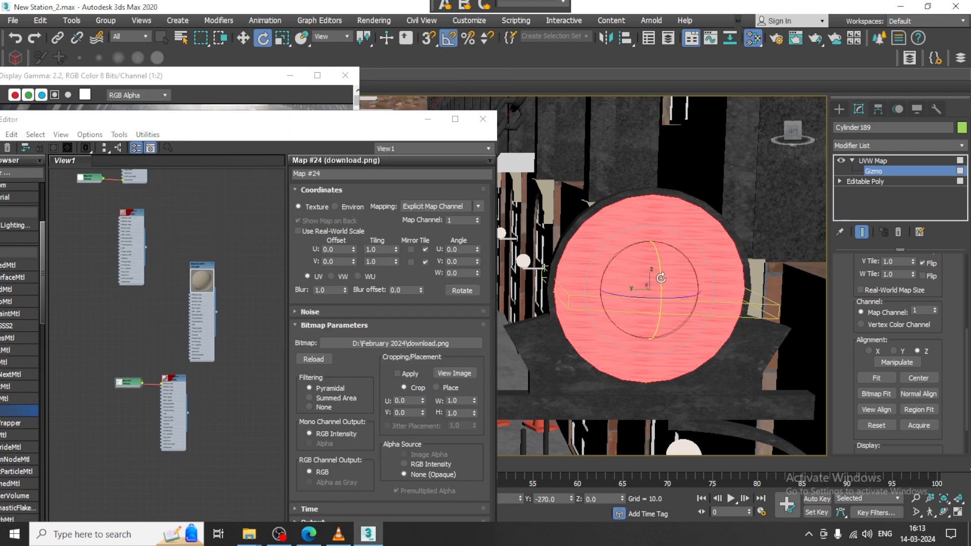
{"action": "key", "text": "ctrl+z"}
{"action": "left_click_drag", "start_coordinate": [686, 299], "coordinate": [671, 298]}
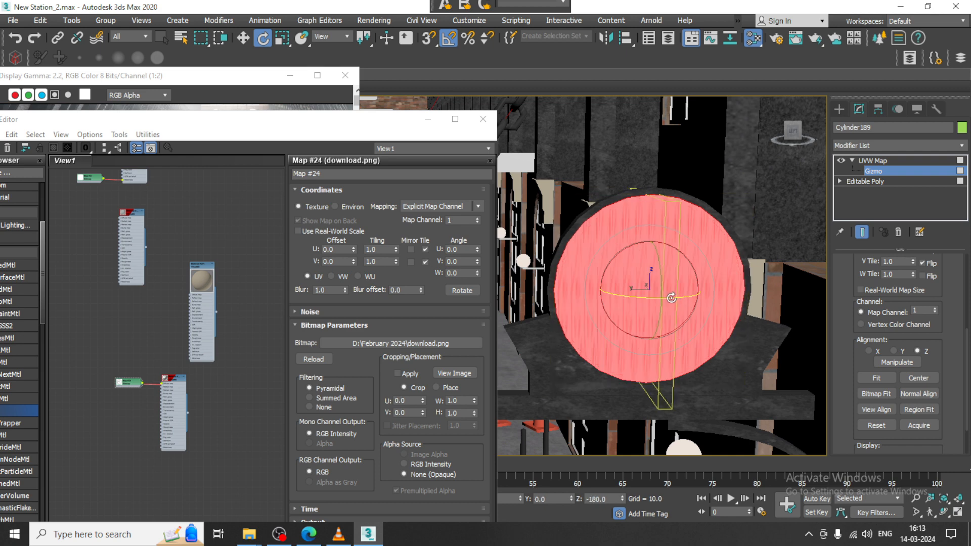
{"action": "key", "text": "ctrl+z"}
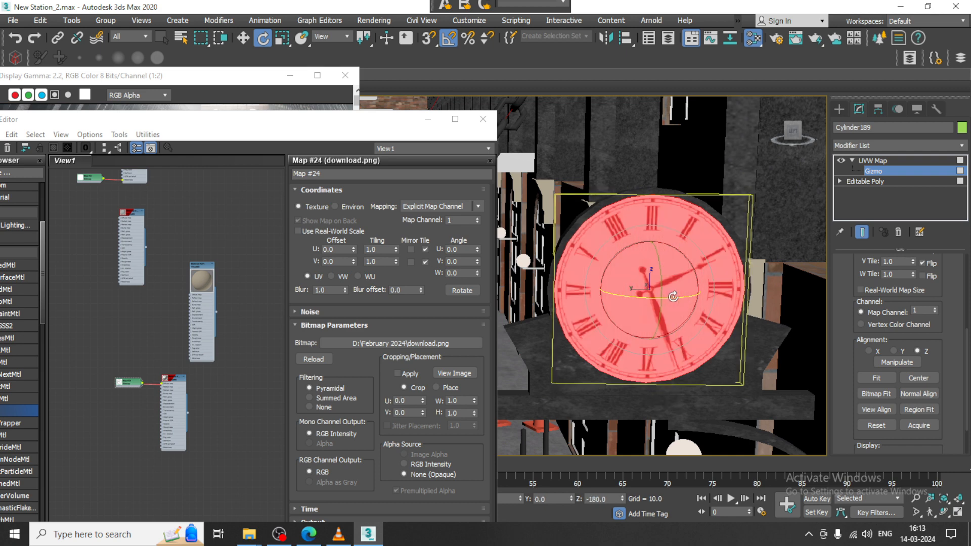
- Minimize the material editor and convert the mapped clock face to an Editable Poly
{"action": "scroll", "coordinate": [674, 283], "scroll_direction": "down", "scroll_amount": 6}
{"action": "key", "text": "w"}
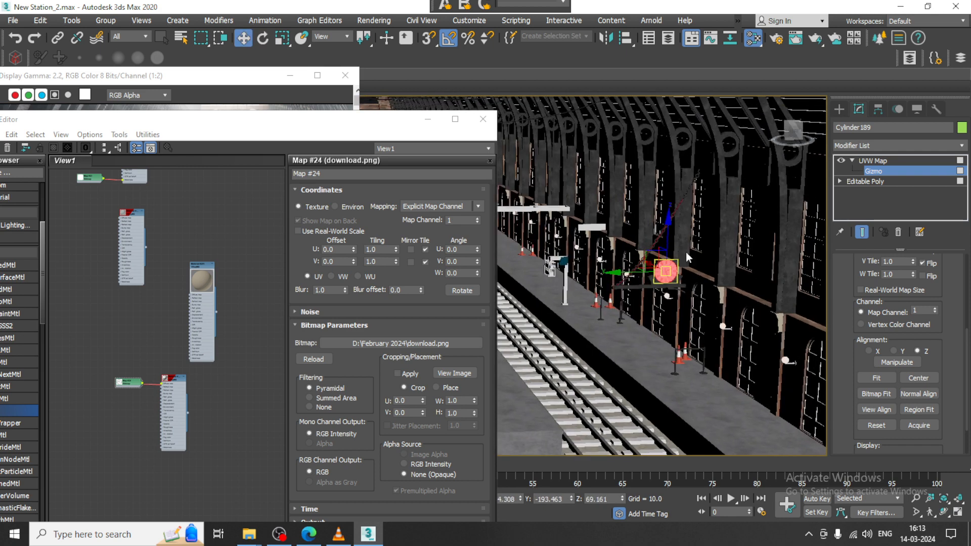
{"action": "middle_click_drag", "start_coordinate": [653, 264], "coordinate": [696, 257]}
{"action": "left_click", "coordinate": [429, 120]}
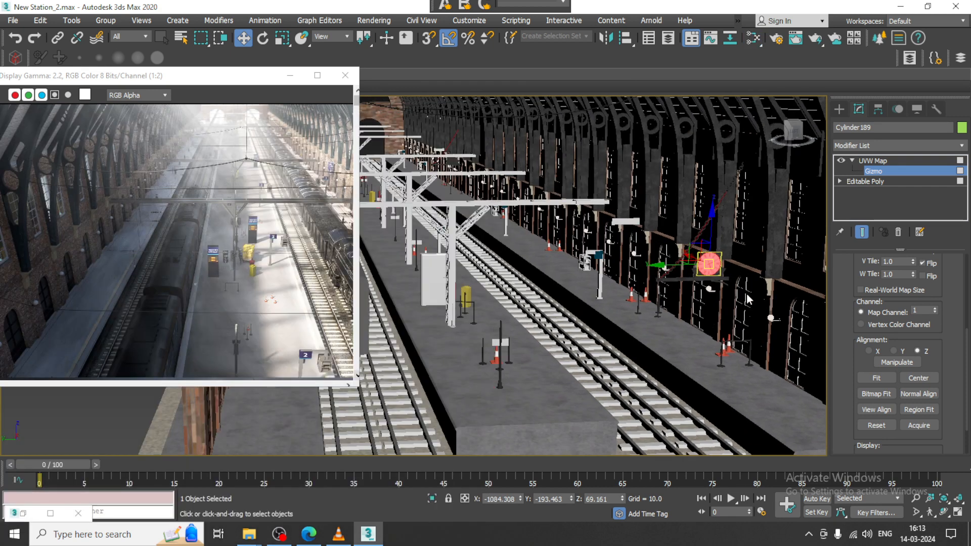
{"action": "right_click", "coordinate": [710, 257]}
{"action": "mouse_move", "coordinate": [769, 386]}
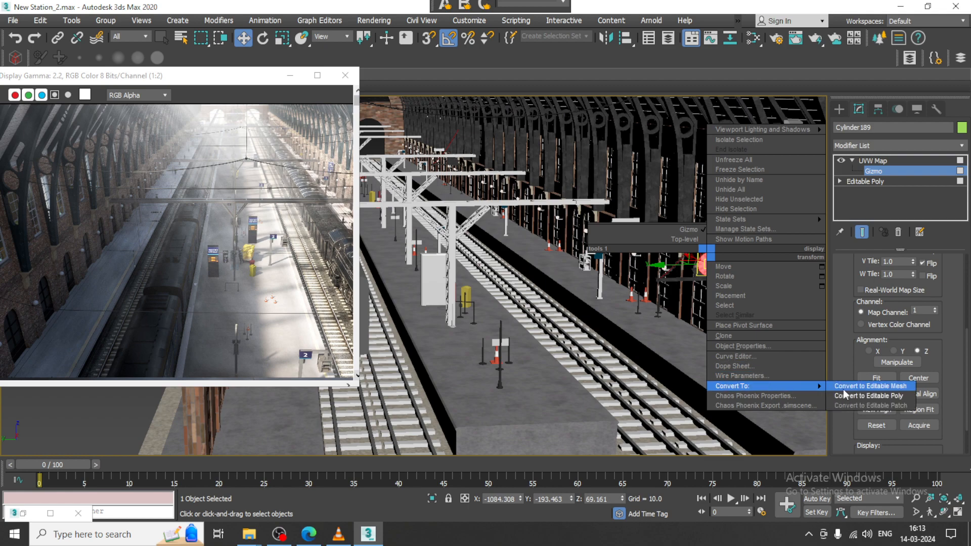
{"action": "left_click", "coordinate": [844, 396]}
- Delete the untextured face from the second hanging clock at the far end of the platform
{"action": "scroll", "coordinate": [542, 365], "scroll_direction": "up", "scroll_amount": 5}
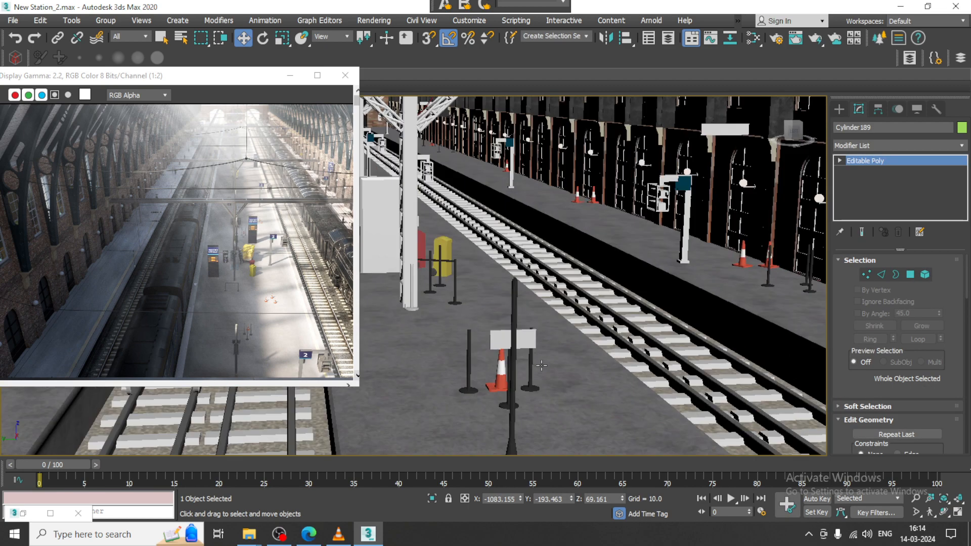
{"action": "middle_click_drag", "start_coordinate": [541, 365], "coordinate": [559, 337]}
{"action": "scroll", "coordinate": [567, 309], "scroll_direction": "down", "scroll_amount": 8}
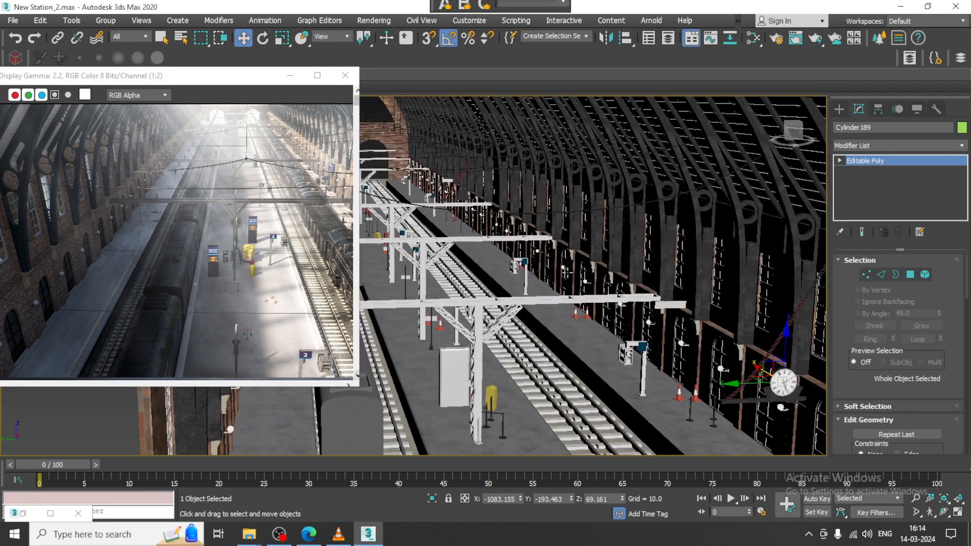
{"action": "scroll", "coordinate": [460, 177], "scroll_direction": "up", "scroll_amount": 6}
{"action": "left_click", "coordinate": [455, 199]}
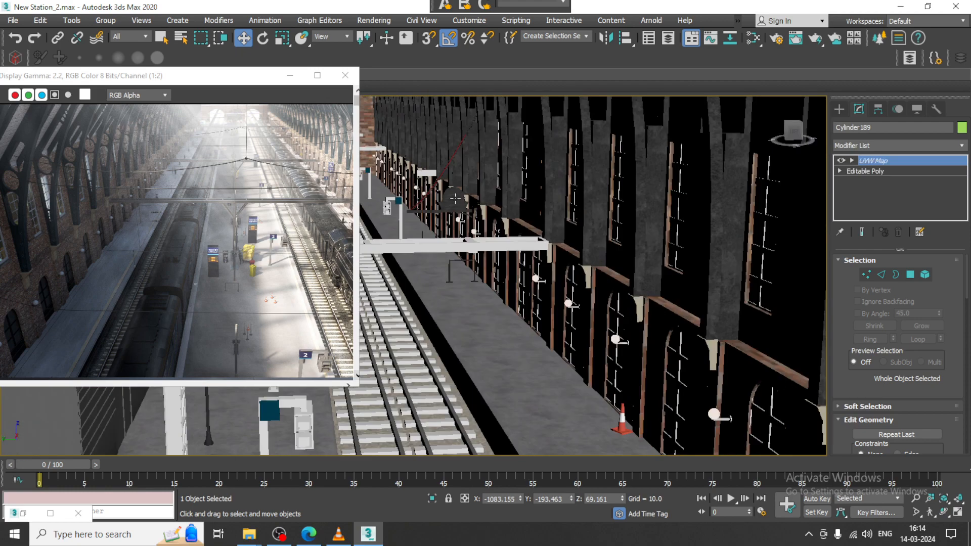
{"action": "key", "text": "Delete"}
- Clone the textured clock face along the X axis towards the far hanging clock
{"action": "scroll", "coordinate": [520, 223], "scroll_direction": "down", "scroll_amount": 4}
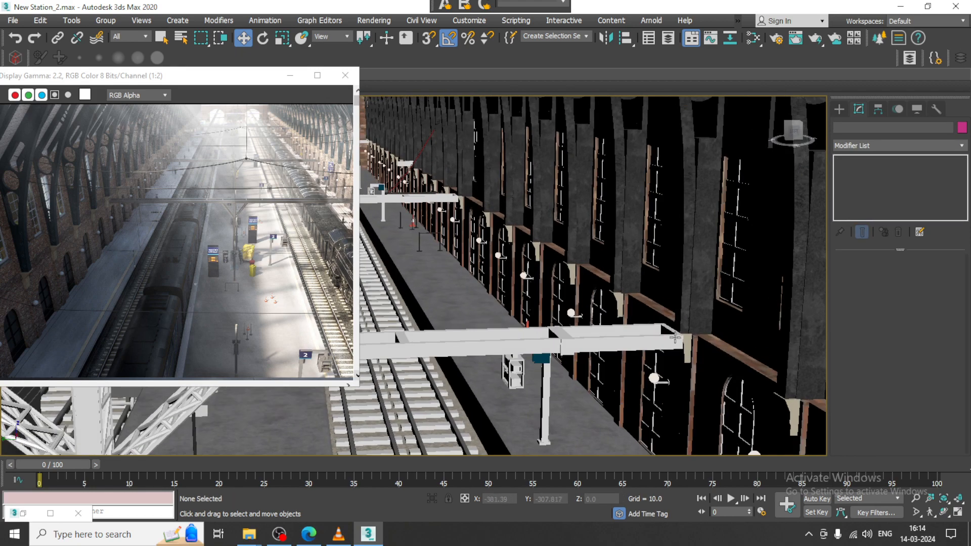
{"action": "middle_click_drag", "start_coordinate": [587, 217], "coordinate": [587, 295]}
{"action": "scroll", "coordinate": [646, 285], "scroll_direction": "down", "scroll_amount": 4}
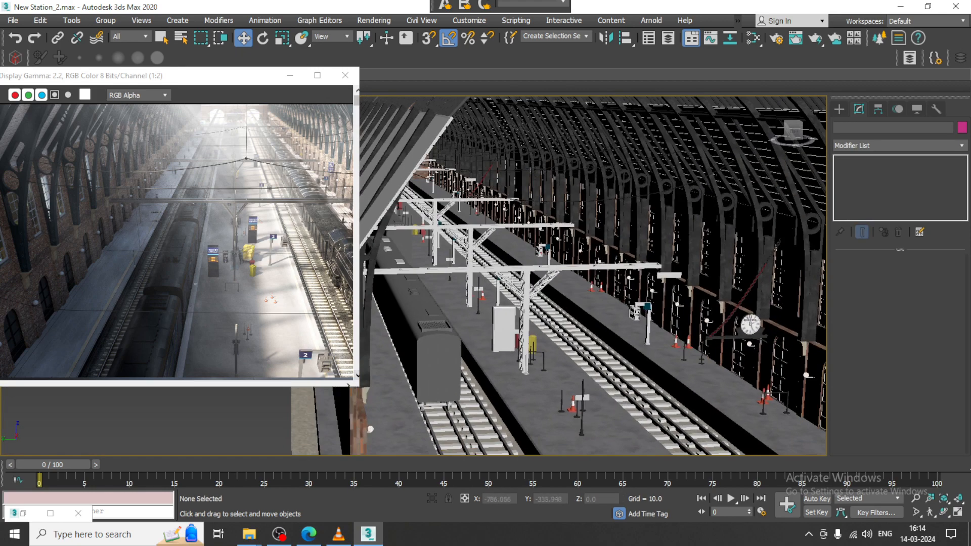
{"action": "left_click", "coordinate": [751, 324]}
{"action": "middle_click_drag", "start_coordinate": [751, 324], "coordinate": [742, 334], "text": "alt"}
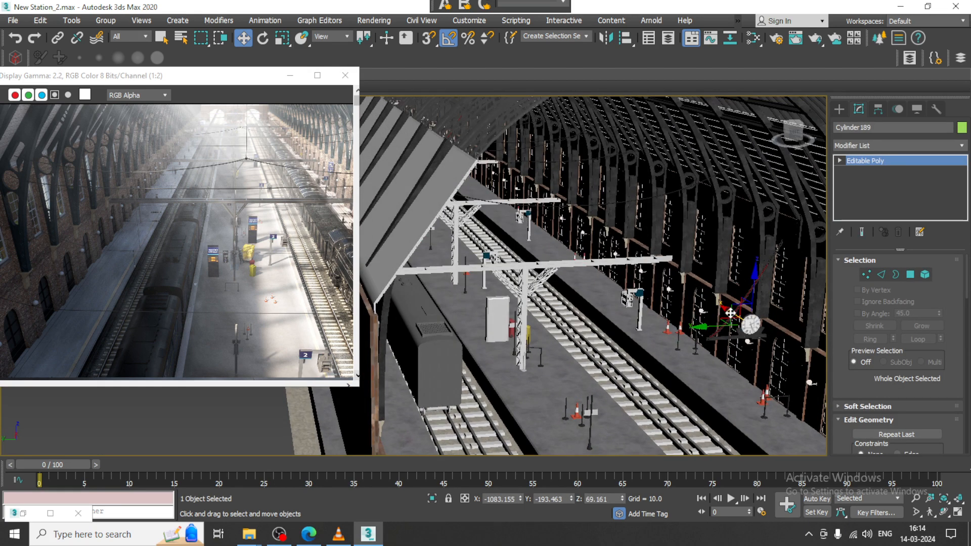
{"action": "left_click_drag", "start_coordinate": [730, 311], "coordinate": [466, 152], "text": "shift"}
{"action": "left_click", "coordinate": [489, 318]}
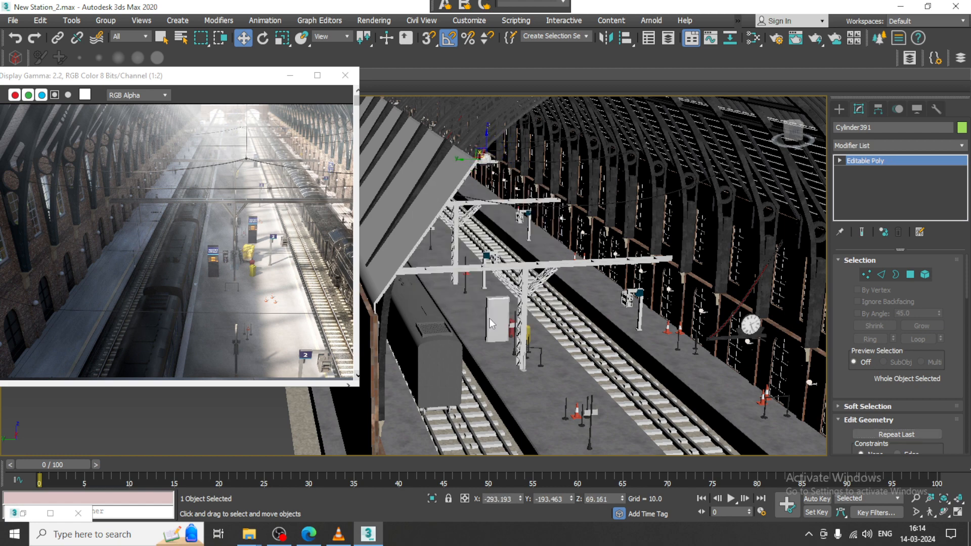
- Move the copied clock face along X onto the far clock's housing, at X about -94
{"action": "key", "text": "z"}
{"action": "scroll", "coordinate": [538, 207], "scroll_direction": "down", "scroll_amount": 5}
{"action": "middle_click_drag", "start_coordinate": [538, 206], "coordinate": [672, 253], "text": "alt"}
{"action": "scroll", "coordinate": [672, 252], "scroll_direction": "down", "scroll_amount": 5}
{"action": "scroll", "coordinate": [657, 256], "scroll_direction": "up", "scroll_amount": 2}
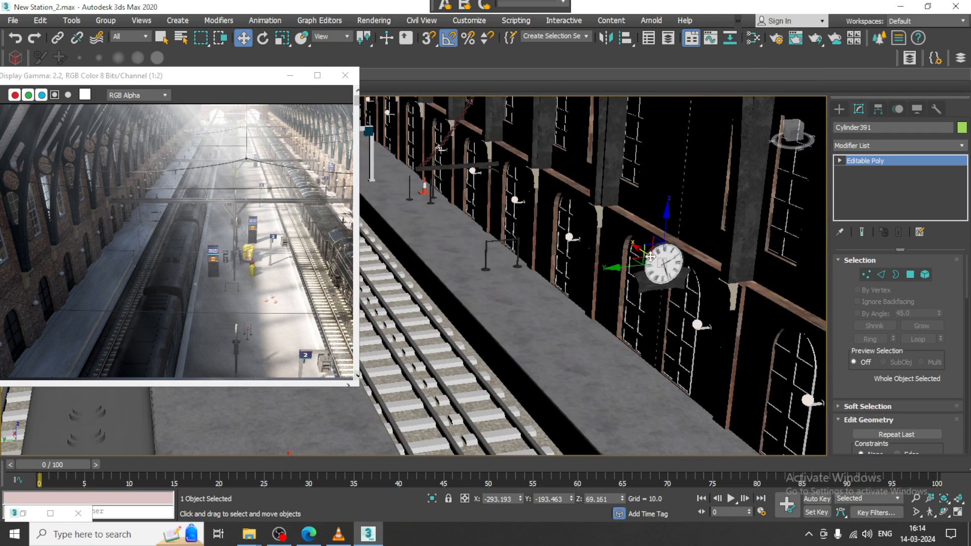
{"action": "left_click_drag", "start_coordinate": [637, 247], "coordinate": [448, 137]}
{"action": "key", "text": "z"}
{"action": "scroll", "coordinate": [448, 202], "scroll_direction": "down", "scroll_amount": 4}
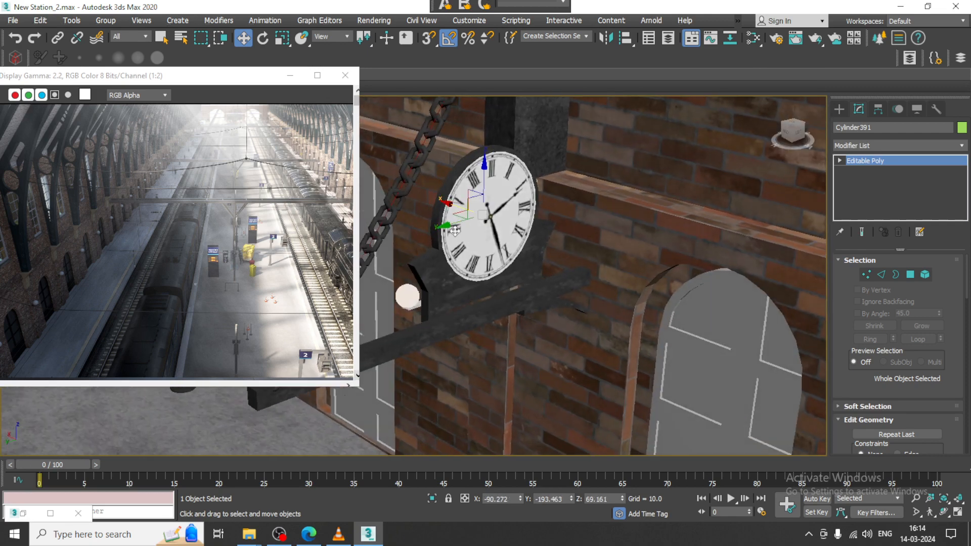
{"action": "left_click_drag", "start_coordinate": [448, 202], "coordinate": [502, 241]}
- Select the white cabinet beside the platform mast and add a second object farther along the platform to the selection
{"action": "scroll", "coordinate": [502, 241], "scroll_direction": "down", "scroll_amount": 10}
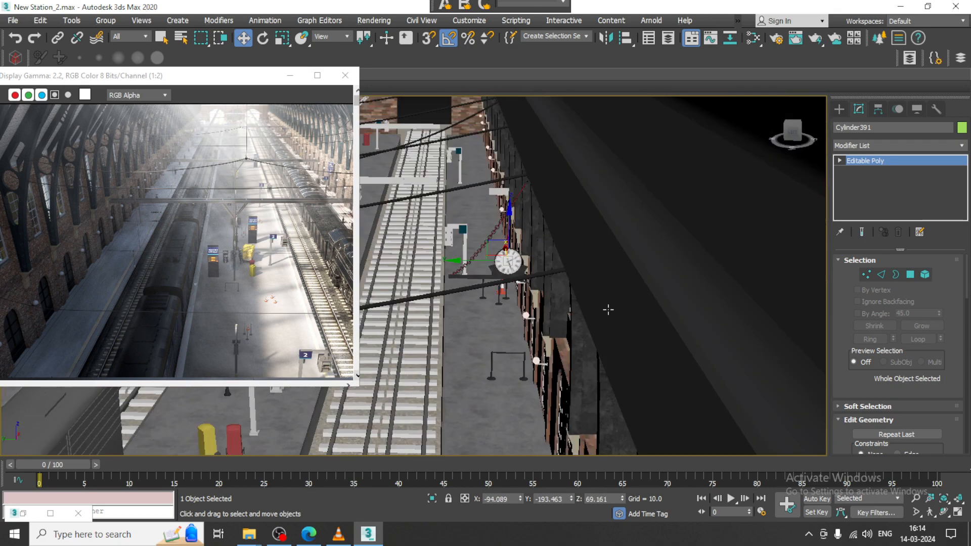
{"action": "middle_click_drag", "start_coordinate": [609, 310], "coordinate": [630, 298], "text": "alt"}
{"action": "scroll", "coordinate": [642, 269], "scroll_direction": "down", "scroll_amount": 4}
{"action": "scroll", "coordinate": [616, 376], "scroll_direction": "down", "scroll_amount": 4}
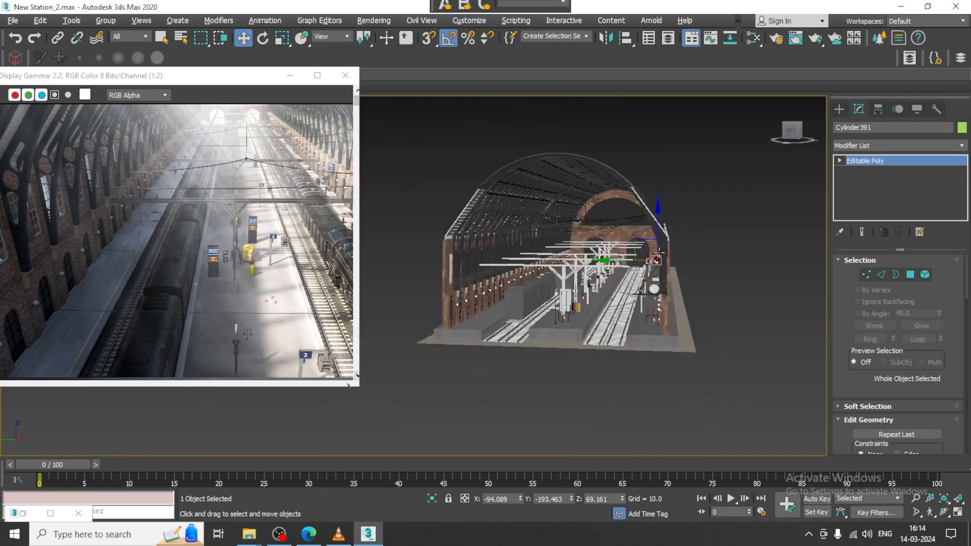
{"action": "scroll", "coordinate": [630, 297], "scroll_direction": "up", "scroll_amount": 6}
{"action": "scroll", "coordinate": [629, 298], "scroll_direction": "up", "scroll_amount": 3}
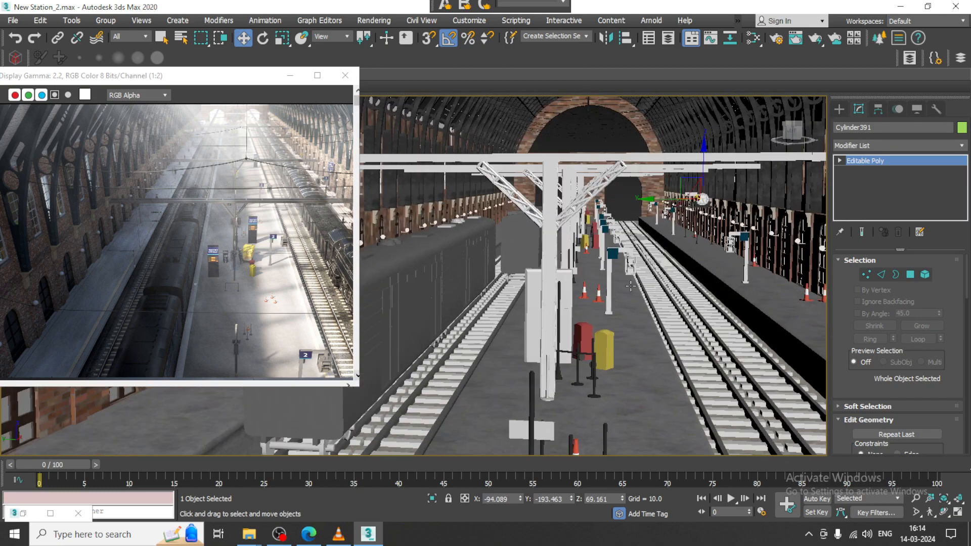
{"action": "left_click", "coordinate": [531, 288]}
{"action": "middle_click_drag", "start_coordinate": [531, 289], "coordinate": [677, 298], "text": "alt"}
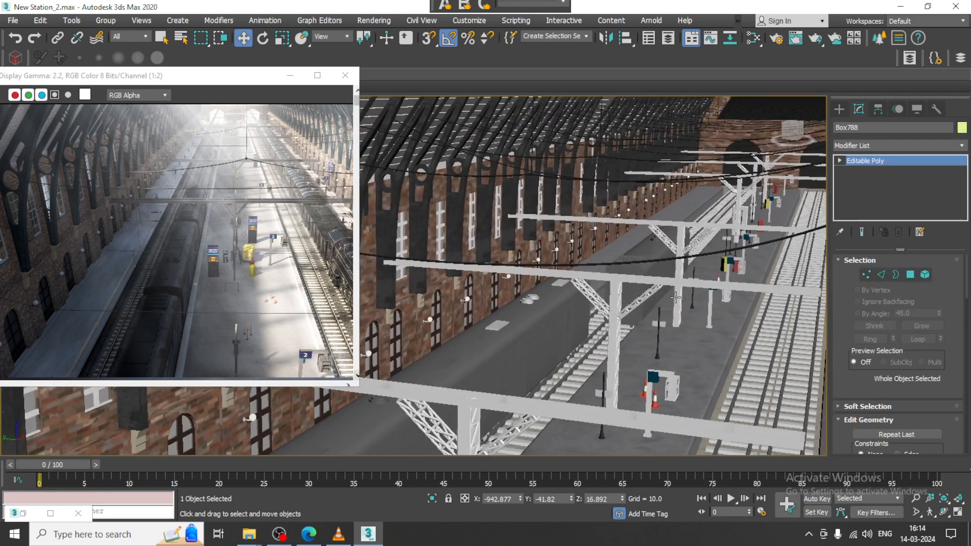
{"action": "left_click", "coordinate": [749, 210], "text": "ctrl"}
- Create a new VRayMtl in the Slate Material Editor and give it a dark grey diffuse colour
{"action": "key", "text": "m"}
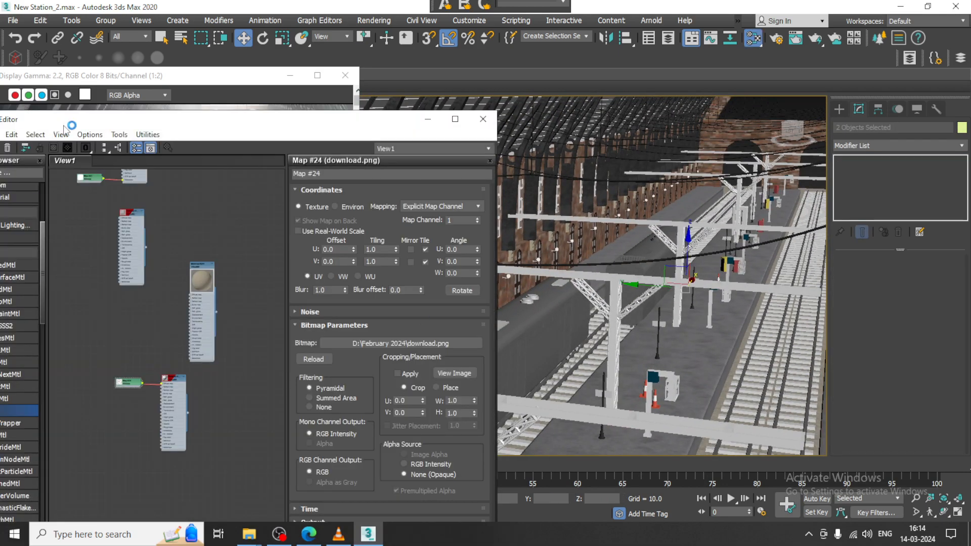
{"action": "left_click_drag", "start_coordinate": [71, 120], "coordinate": [506, 64]}
{"action": "middle_click_drag", "start_coordinate": [562, 375], "coordinate": [568, 316]}
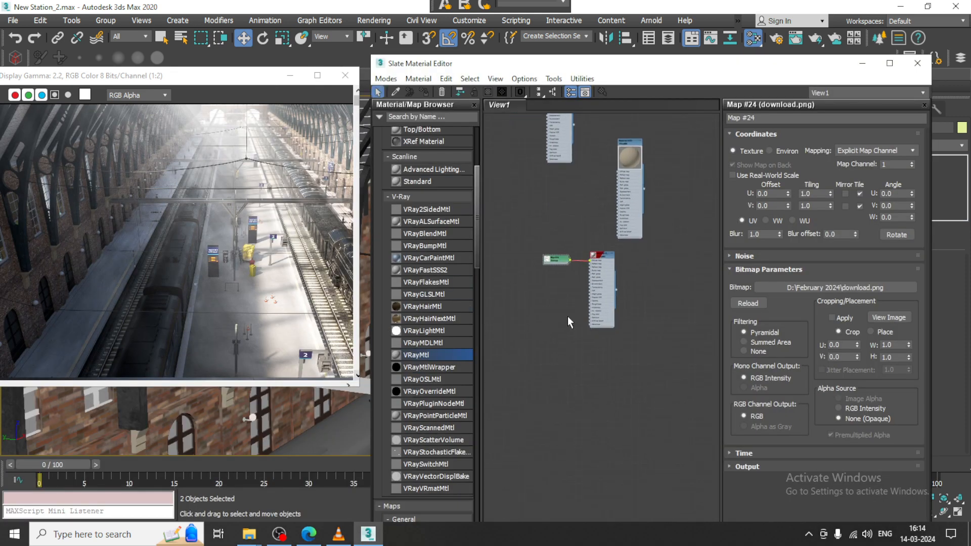
{"action": "left_click_drag", "start_coordinate": [542, 354], "coordinate": [548, 348]}
{"action": "double_click", "coordinate": [548, 348]}
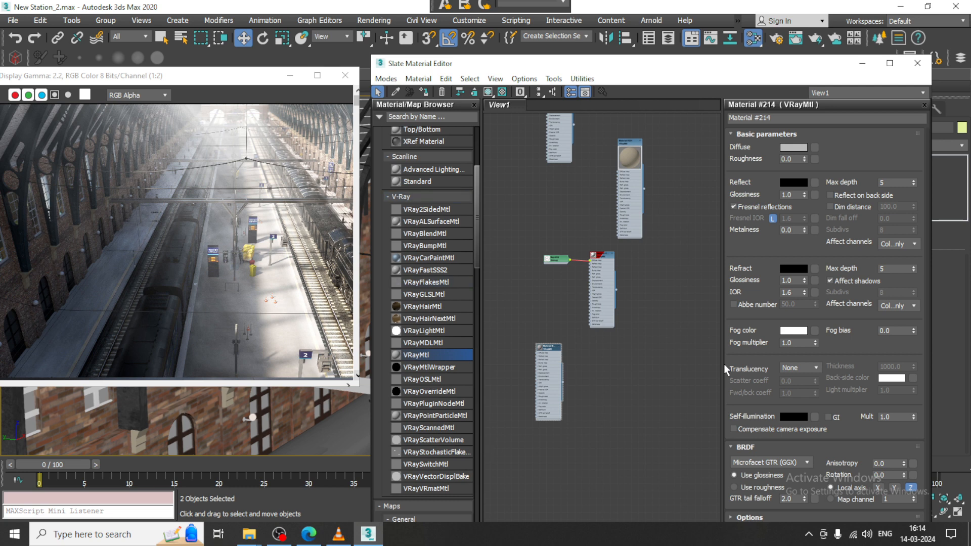
{"action": "left_click", "coordinate": [801, 148]}
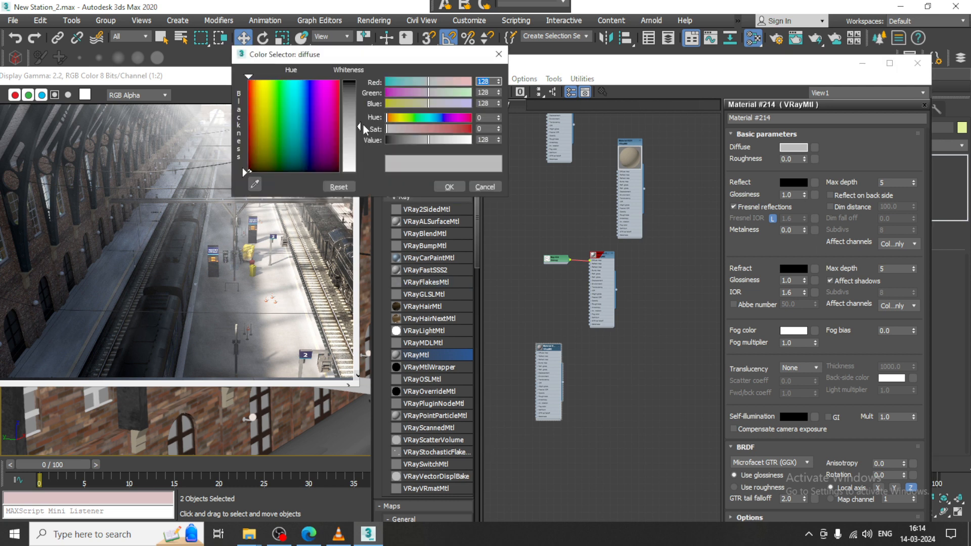
{"action": "left_click_drag", "start_coordinate": [362, 126], "coordinate": [362, 86]}
{"action": "left_click", "coordinate": [450, 186]}
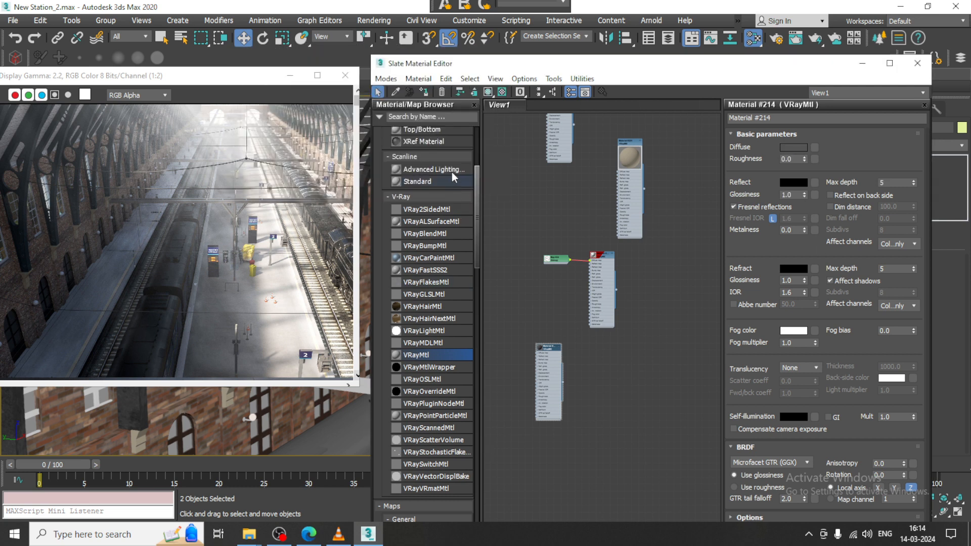
- Clear the selection and inspect the platforms, carriages and tracks from inside and outside the station
{"action": "left_click", "coordinate": [863, 64]}
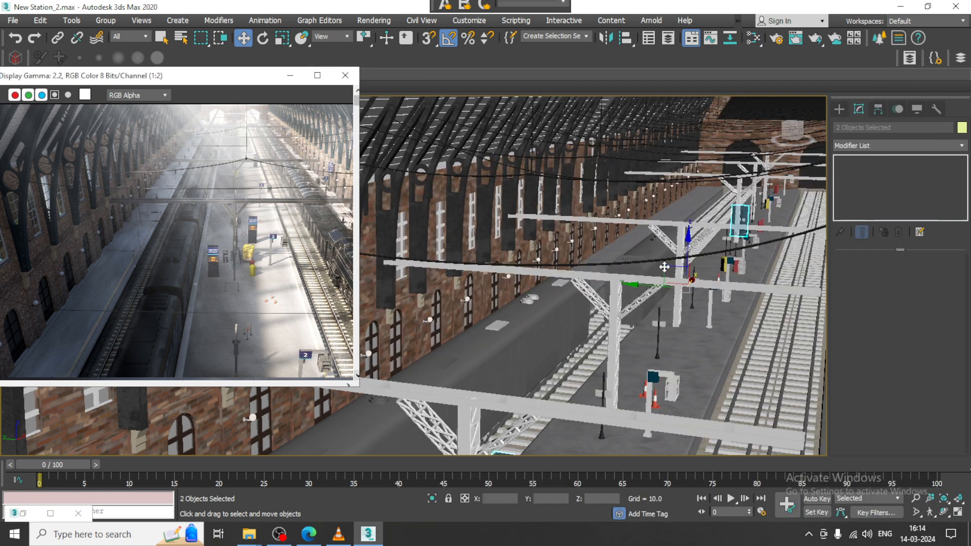
{"action": "middle_click_drag", "start_coordinate": [644, 348], "coordinate": [650, 353], "text": "alt"}
{"action": "left_click", "coordinate": [496, 222]}
{"action": "scroll", "coordinate": [649, 353], "scroll_direction": "up", "scroll_amount": 4}
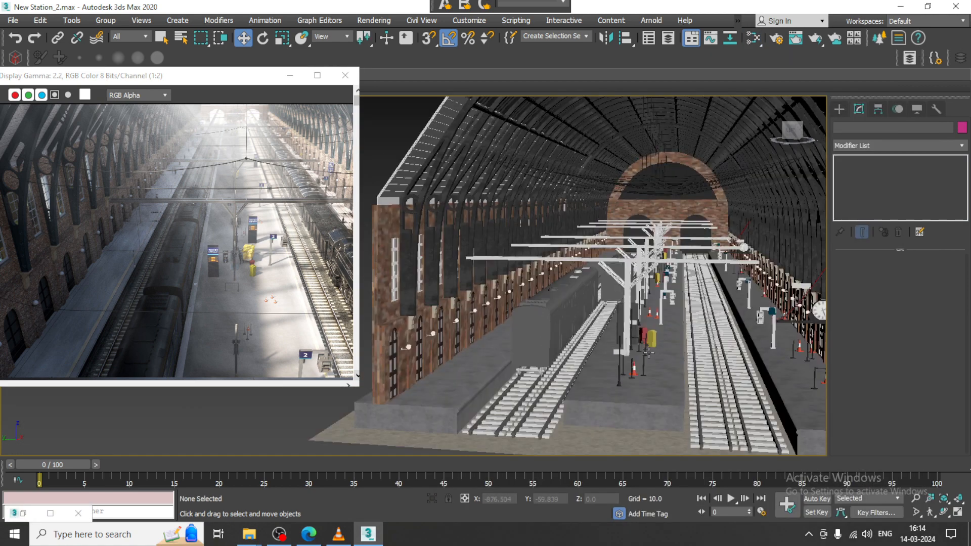
{"action": "scroll", "coordinate": [649, 353], "scroll_direction": "up", "scroll_amount": 3}
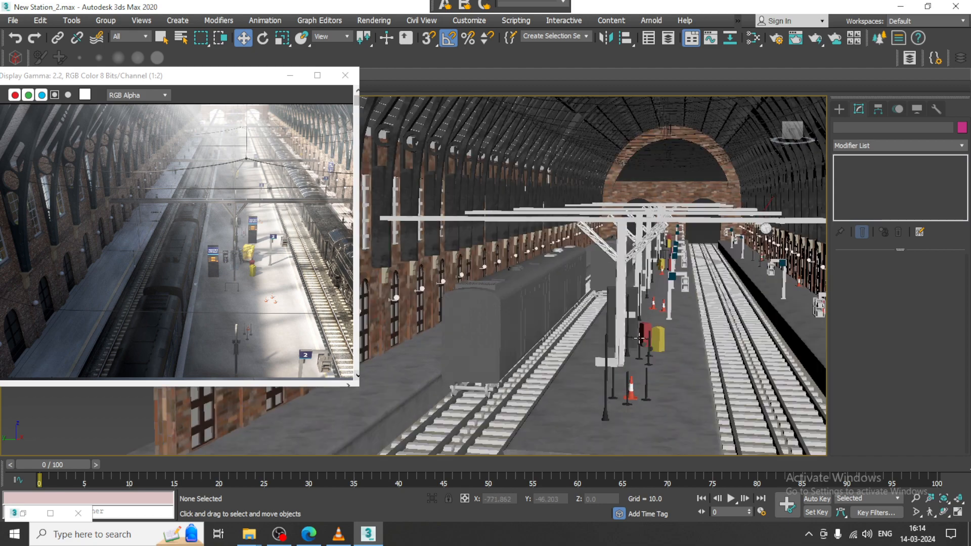
{"action": "scroll", "coordinate": [640, 338], "scroll_direction": "up", "scroll_amount": 8}
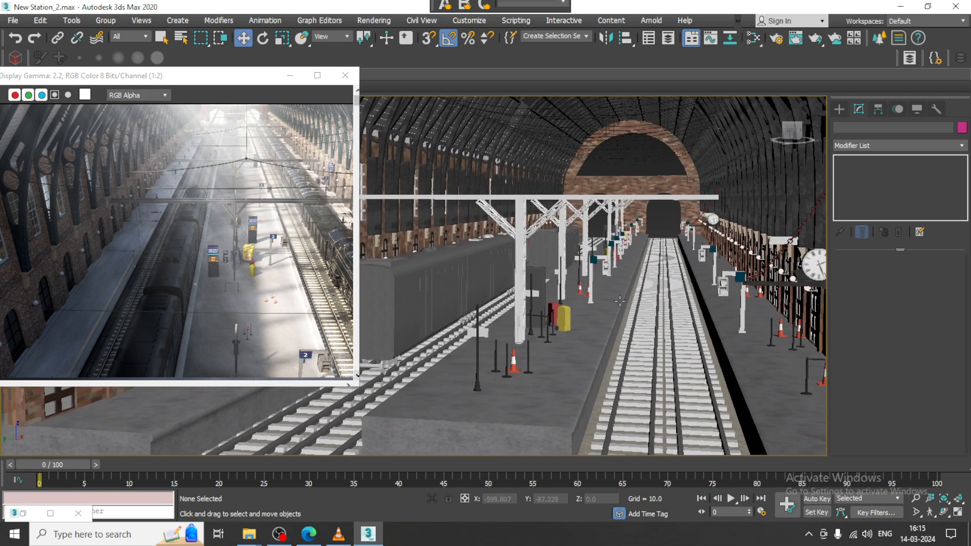
{"action": "scroll", "coordinate": [603, 288], "scroll_direction": "down", "scroll_amount": 5}
{"action": "scroll", "coordinate": [661, 310], "scroll_direction": "up", "scroll_amount": 6}
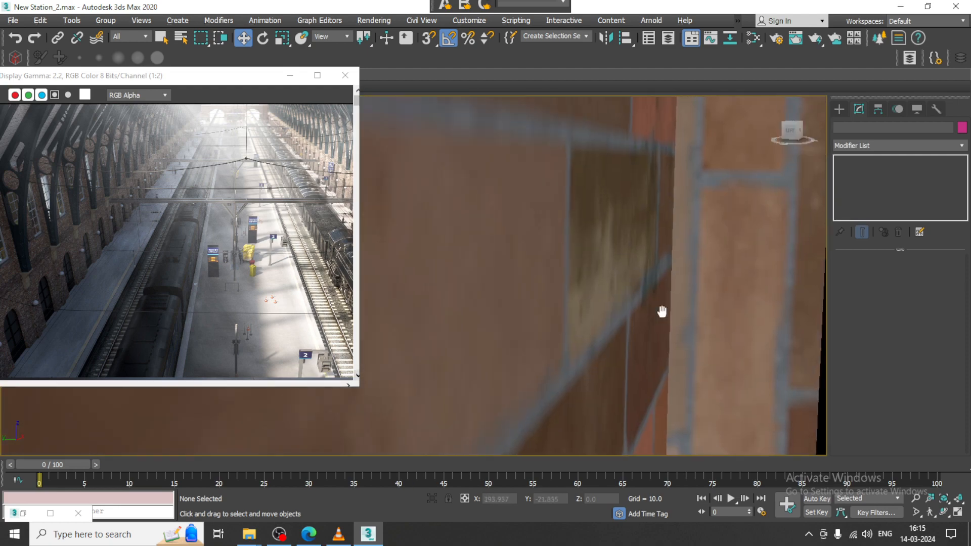
{"action": "scroll", "coordinate": [590, 278], "scroll_direction": "down", "scroll_amount": 8}
{"action": "scroll", "coordinate": [589, 277], "scroll_direction": "down", "scroll_amount": 8}
{"action": "scroll", "coordinate": [549, 274], "scroll_direction": "up", "scroll_amount": 12}
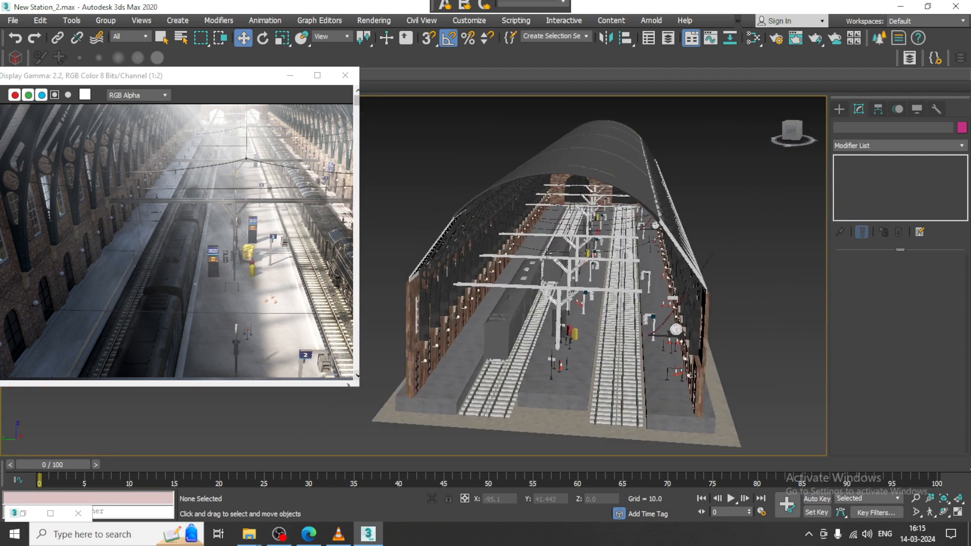
- Select the two flat hatches and the round vents on the roof of the dark carriage
{"action": "left_click", "coordinate": [454, 353]}
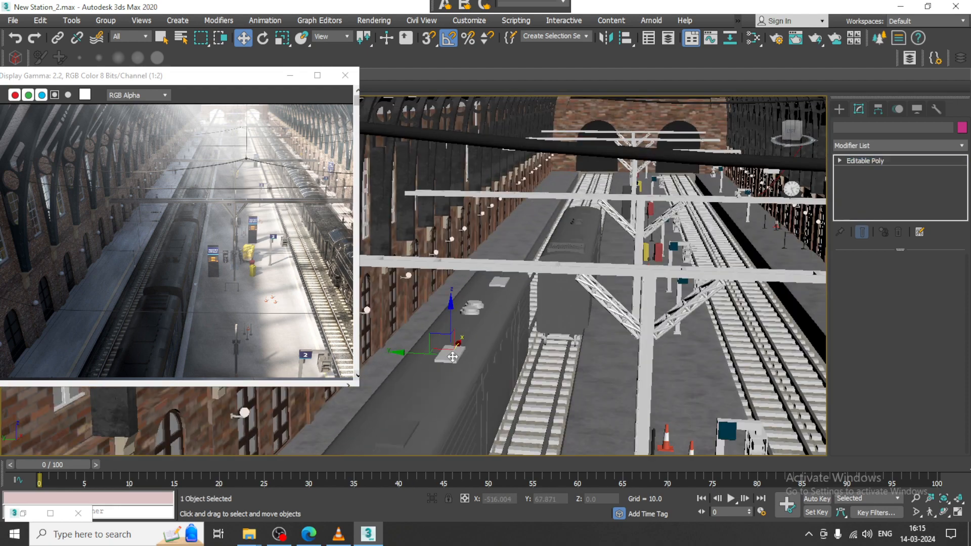
{"action": "scroll", "coordinate": [470, 304], "scroll_direction": "up", "scroll_amount": 5}
{"action": "left_click", "coordinate": [495, 264], "text": "ctrl"}
{"action": "left_click", "coordinate": [495, 265], "text": "ctrl"}
{"action": "left_click", "coordinate": [542, 220], "text": "ctrl"}
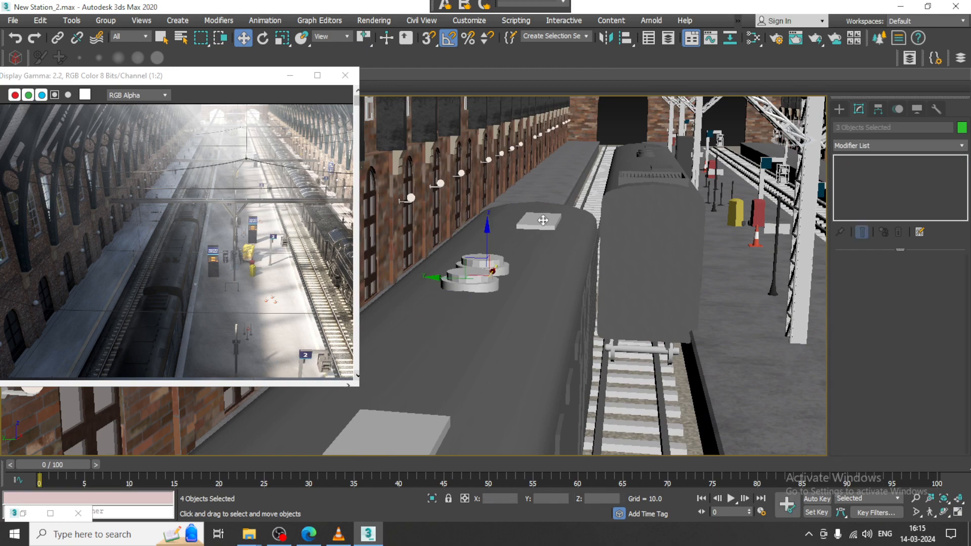
{"action": "scroll", "coordinate": [542, 221], "scroll_direction": "down", "scroll_amount": 5}
- Assign the existing dark grey textured VRayMtl from the Slate Material Editor to the selected carriage roof parts
{"action": "key", "text": "m"}
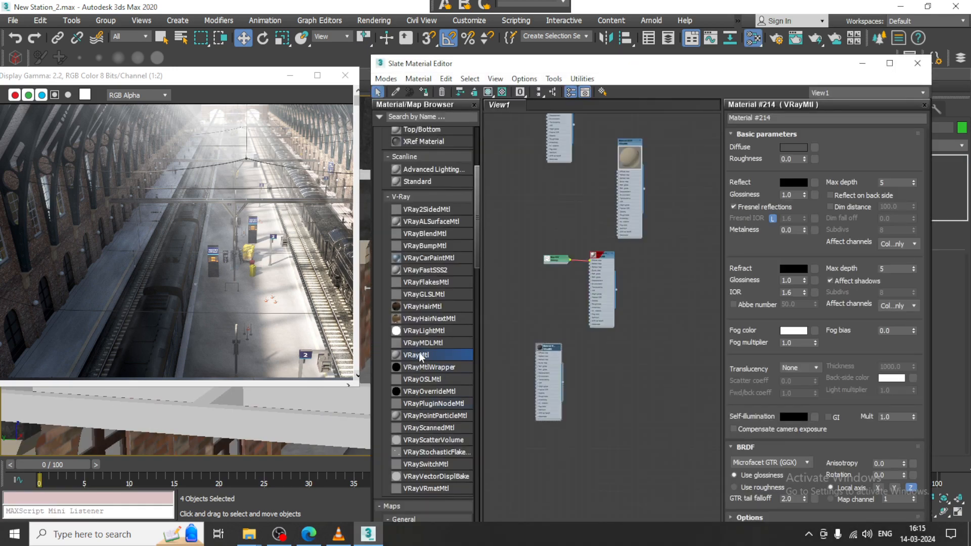
{"action": "scroll", "coordinate": [564, 231], "scroll_direction": "down", "scroll_amount": 6}
{"action": "middle_click_drag", "start_coordinate": [571, 226], "coordinate": [593, 408]}
{"action": "middle_click_drag", "start_coordinate": [550, 182], "coordinate": [588, 319]}
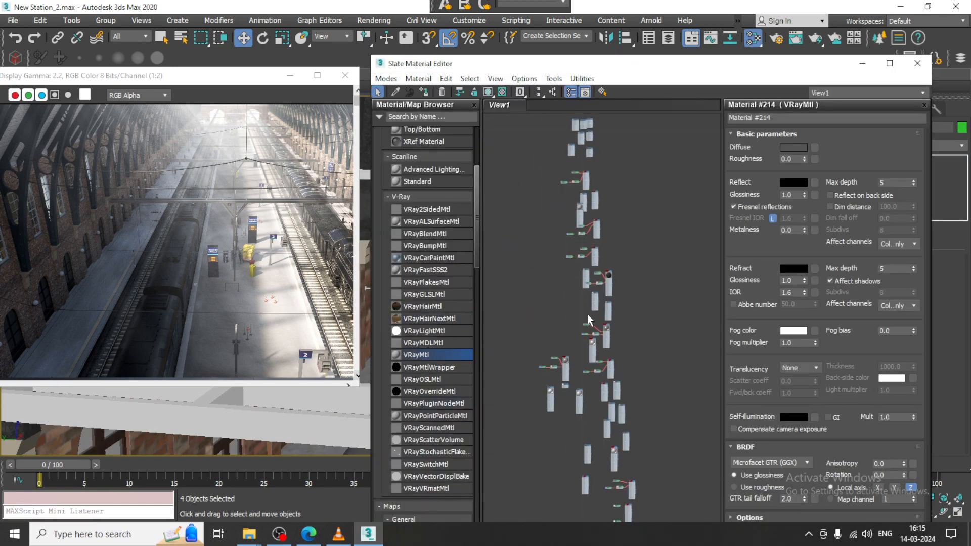
{"action": "scroll", "coordinate": [587, 314], "scroll_direction": "up", "scroll_amount": 6}
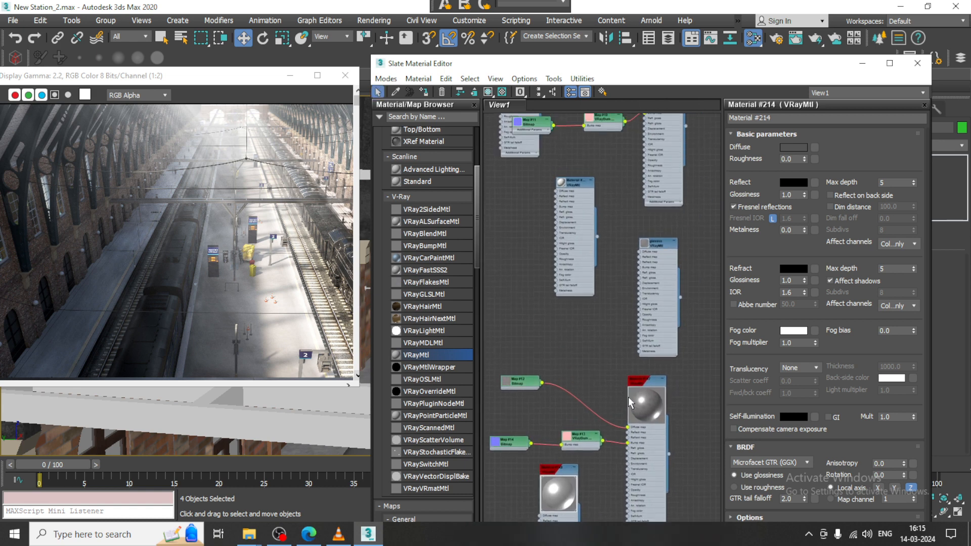
{"action": "middle_click_drag", "start_coordinate": [596, 249], "coordinate": [574, 179]}
{"action": "left_click", "coordinate": [612, 333]}
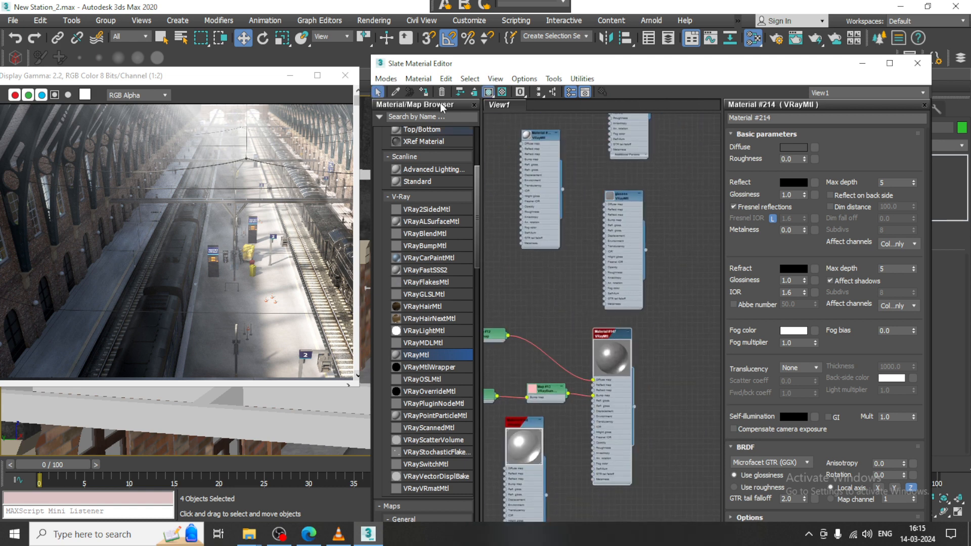
{"action": "left_click", "coordinate": [862, 63]}
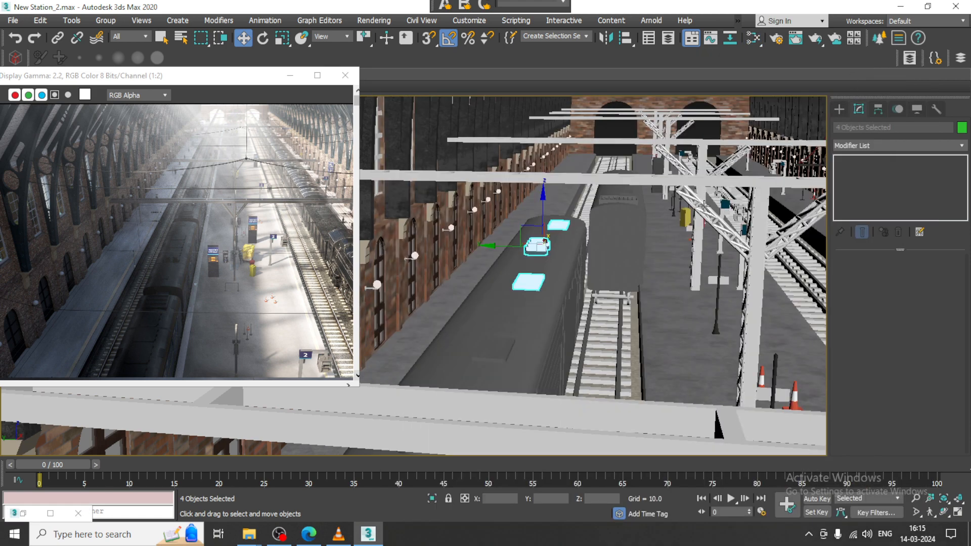
- Check the hatches and vents on the carriage roof from close up and along the train
{"action": "left_click", "coordinate": [671, 244]}
{"action": "scroll", "coordinate": [583, 295], "scroll_direction": "up", "scroll_amount": 4}
{"action": "scroll", "coordinate": [543, 283], "scroll_direction": "down", "scroll_amount": 2}
{"action": "middle_click_drag", "start_coordinate": [547, 283], "coordinate": [521, 292]}
{"action": "left_click", "coordinate": [521, 295]}
{"action": "scroll", "coordinate": [661, 347], "scroll_direction": "down", "scroll_amount": 5}
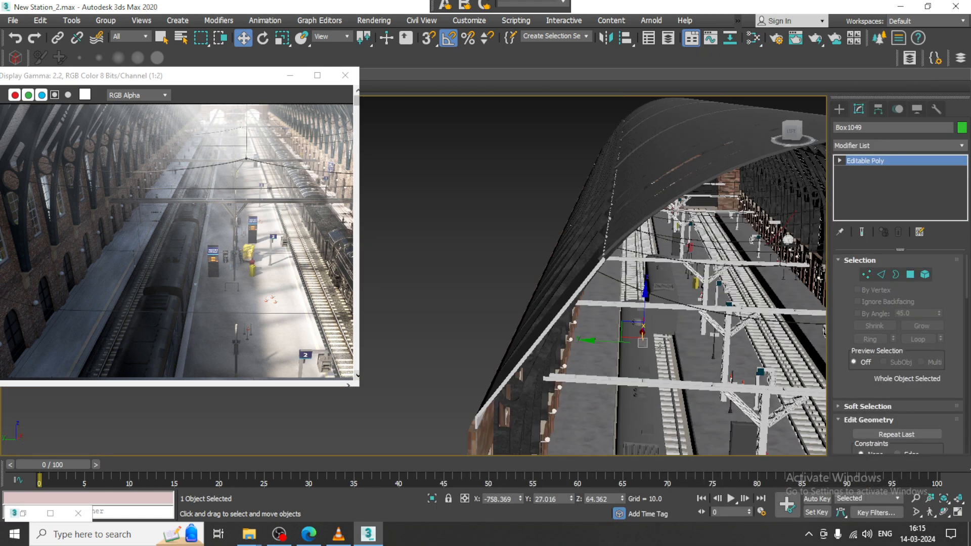
{"action": "middle_click_drag", "start_coordinate": [662, 347], "coordinate": [602, 373], "text": "alt"}
{"action": "scroll", "coordinate": [602, 373], "scroll_direction": "up", "scroll_amount": 4}
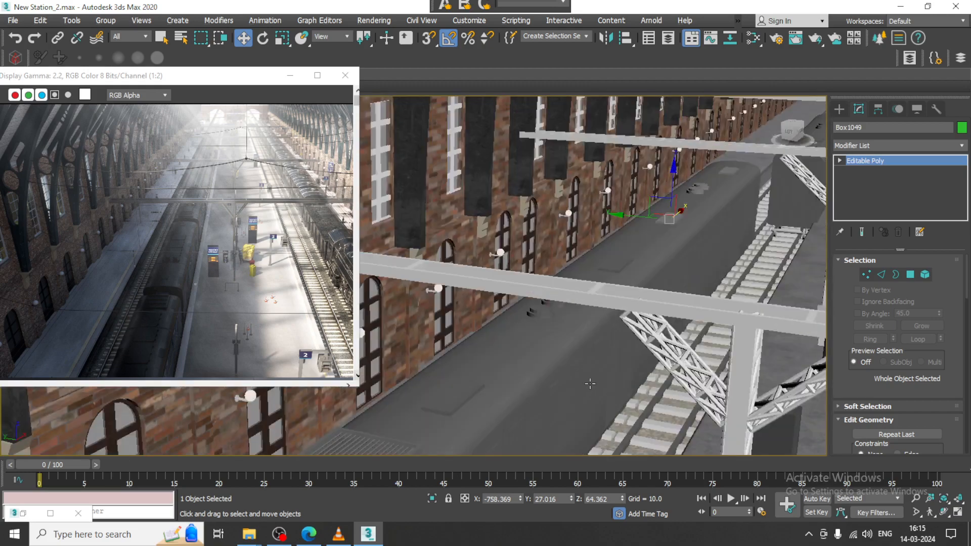
- Save the scene and minimise the reference render window
{"action": "scroll", "coordinate": [590, 384], "scroll_direction": "down", "scroll_amount": 8}
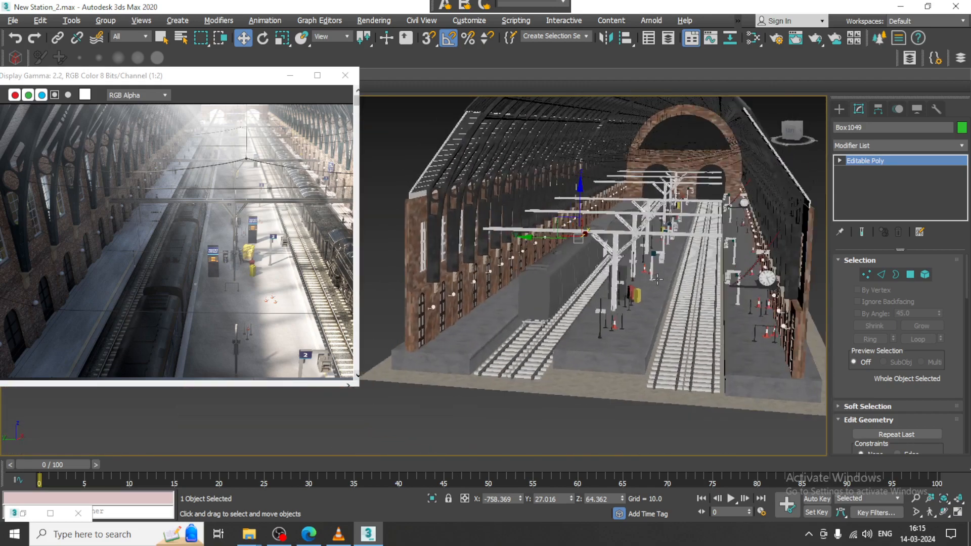
{"action": "scroll", "coordinate": [657, 279], "scroll_direction": "up", "scroll_amount": 6}
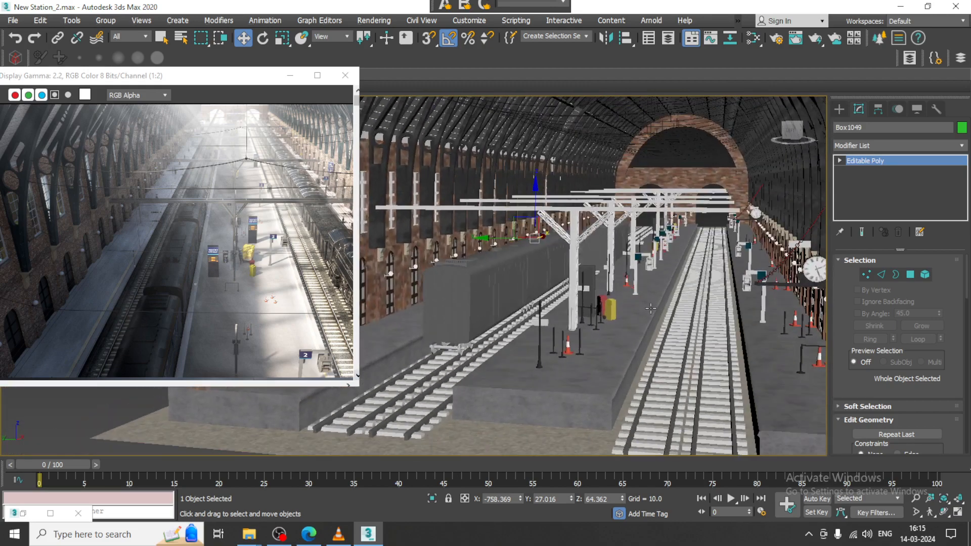
{"action": "key", "text": "ctrl+s"}
{"action": "left_click", "coordinate": [291, 75]}
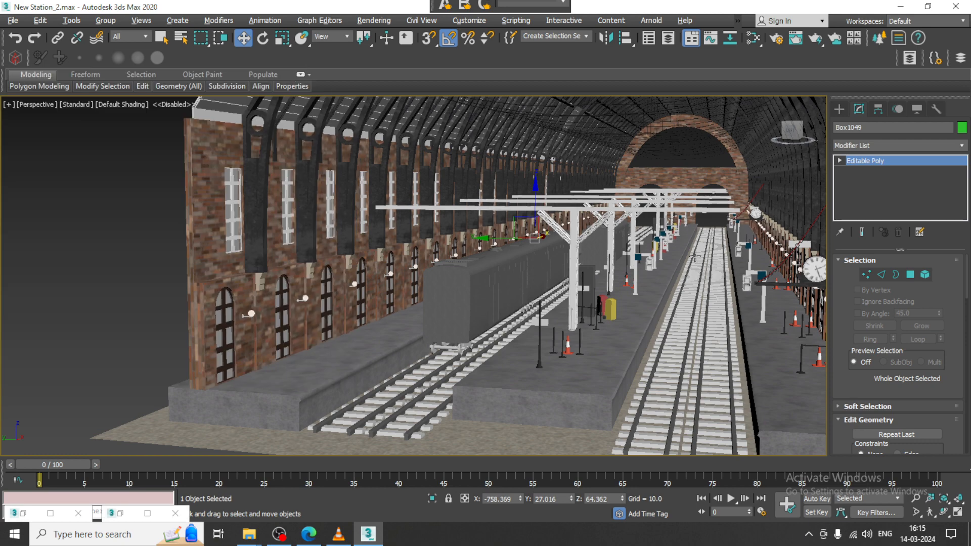
- Create a VRaySun in the Left view from about Y 255, Z 690, aimed down through the roof into the station
{"action": "middle_click_drag", "start_coordinate": [677, 262], "coordinate": [580, 308]}
{"action": "left_click", "coordinate": [840, 108]}
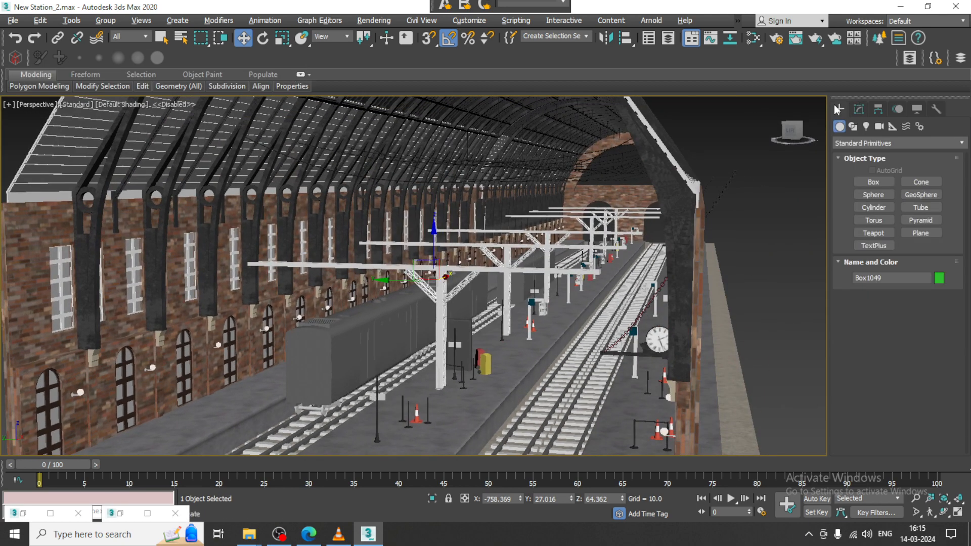
{"action": "left_click", "coordinate": [867, 127]}
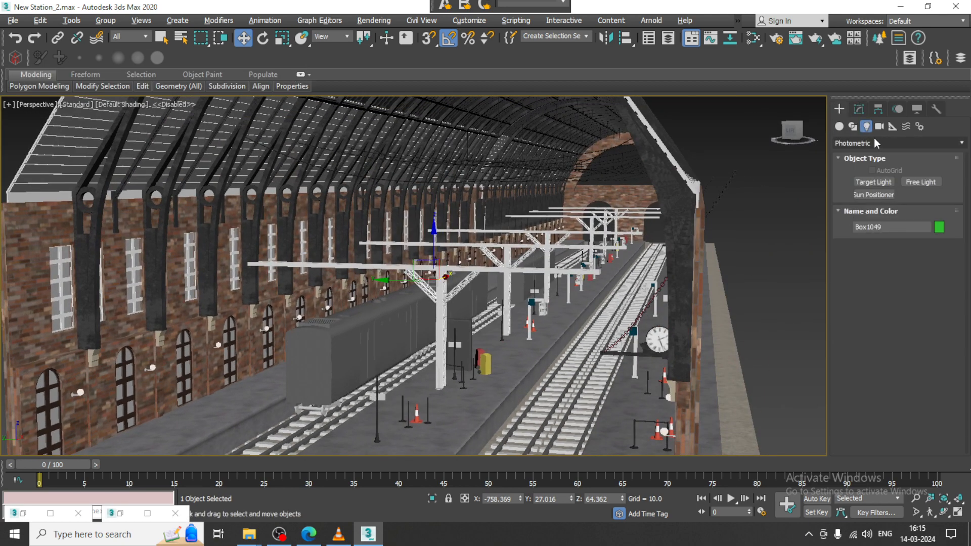
{"action": "left_click", "coordinate": [876, 142]}
{"action": "left_click", "coordinate": [872, 172]}
{"action": "left_click", "coordinate": [873, 182]}
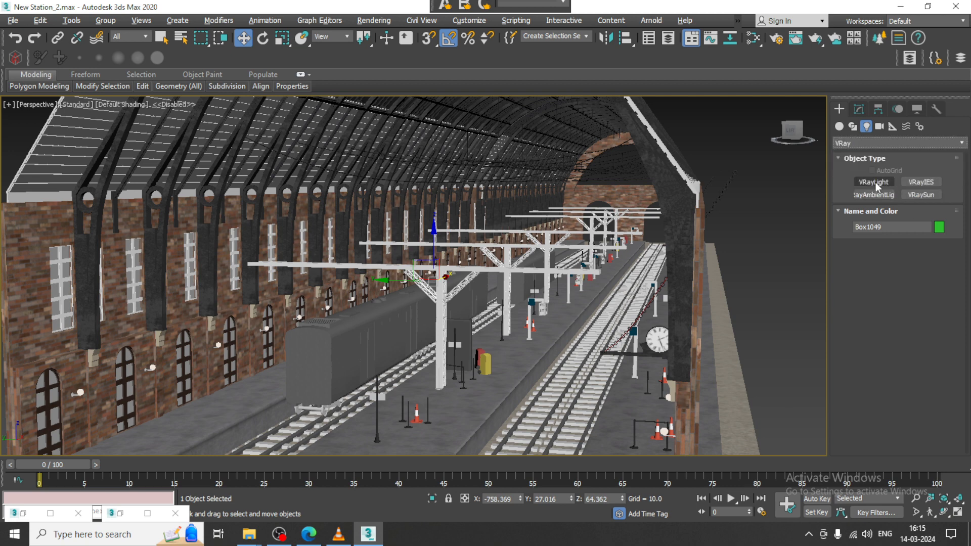
{"action": "scroll", "coordinate": [513, 266], "scroll_direction": "down", "scroll_amount": 4}
{"action": "left_click", "coordinate": [925, 196]}
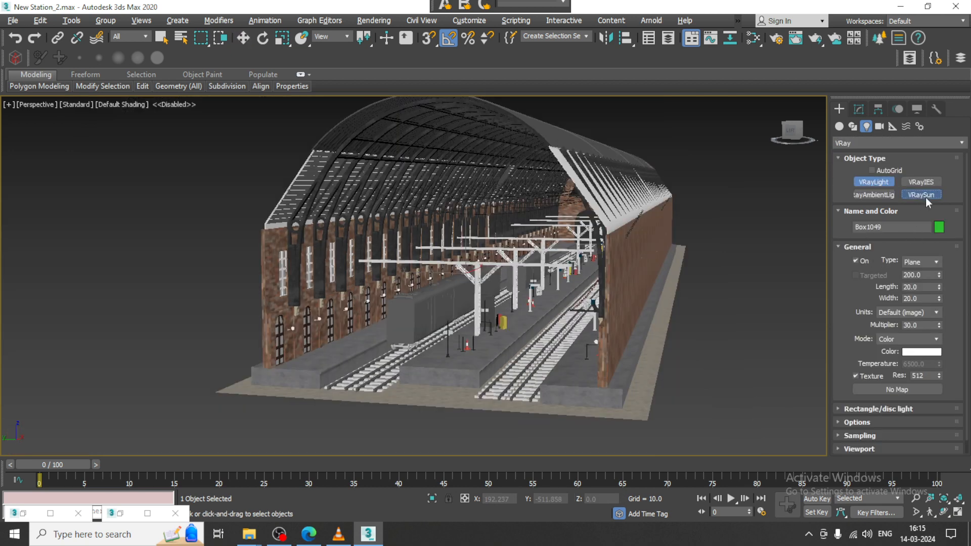
{"action": "scroll", "coordinate": [436, 362], "scroll_direction": "down", "scroll_amount": 3}
{"action": "key", "text": "alt+w"}
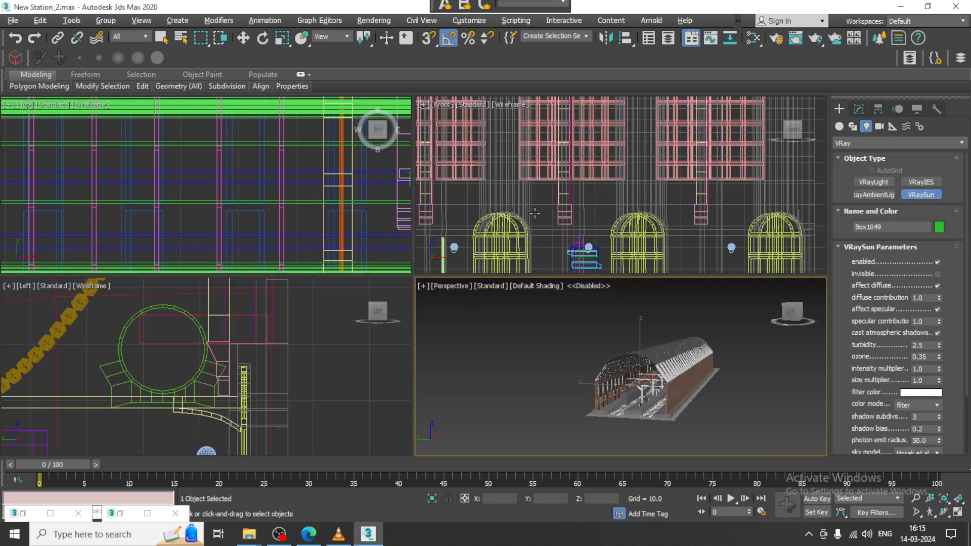
{"action": "scroll", "coordinate": [591, 194], "scroll_direction": "down", "scroll_amount": 4}
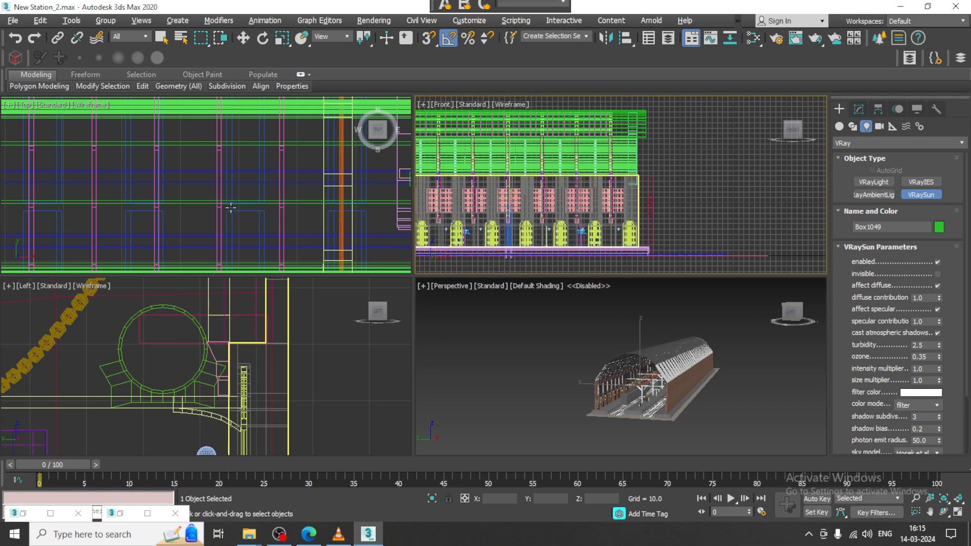
{"action": "scroll", "coordinate": [230, 208], "scroll_direction": "down", "scroll_amount": 2}
{"action": "scroll", "coordinate": [263, 207], "scroll_direction": "down", "scroll_amount": 3}
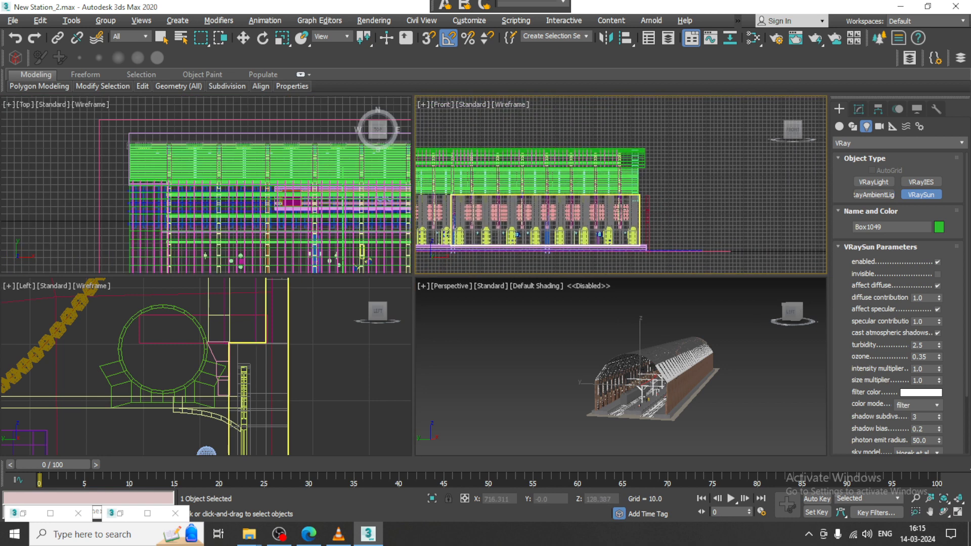
{"action": "scroll", "coordinate": [196, 324], "scroll_direction": "down", "scroll_amount": 5}
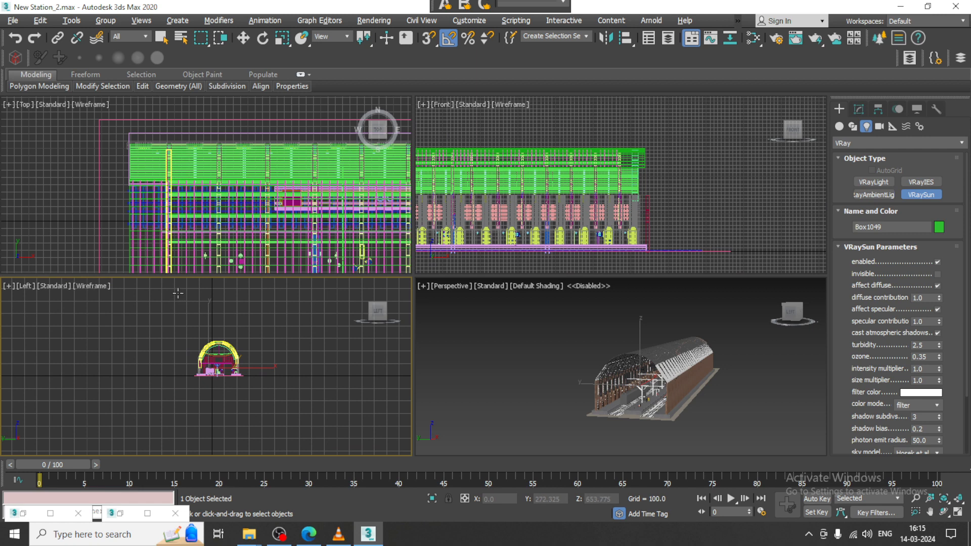
{"action": "left_click_drag", "start_coordinate": [178, 293], "coordinate": [221, 372]}
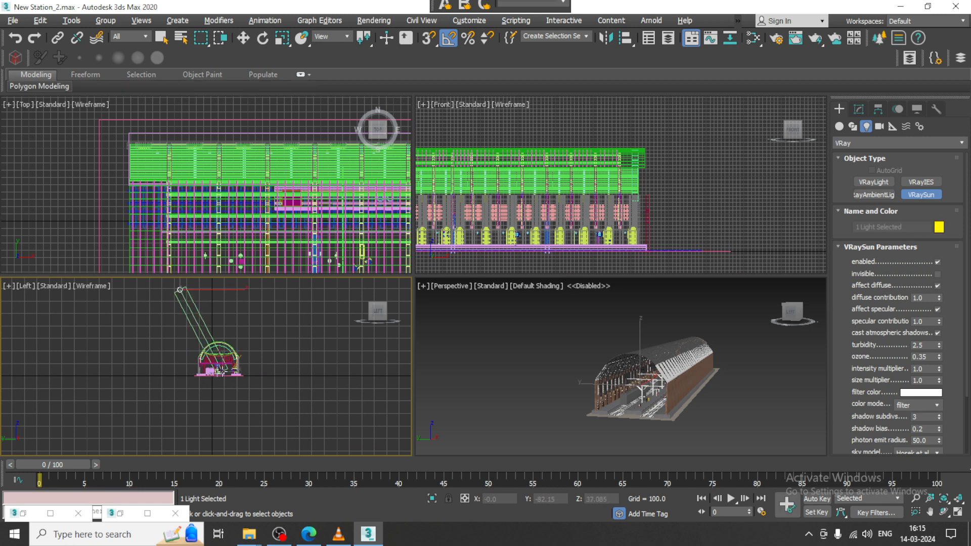
{"action": "left_click", "coordinate": [523, 304]}
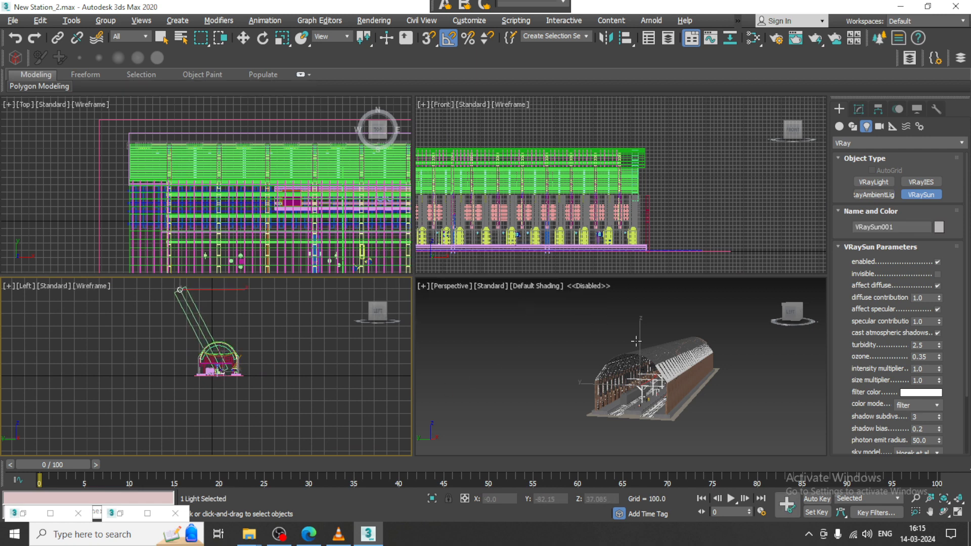
{"action": "right_click", "coordinate": [637, 341]}
- Show the perspective view in wireframe and move the sun to about X 512, Y 305
{"action": "key", "text": "w"}
{"action": "key", "text": "alt+w"}
{"action": "key", "text": "alt+w"}
{"action": "middle_click_drag", "start_coordinate": [521, 329], "coordinate": [476, 290], "text": "alt"}
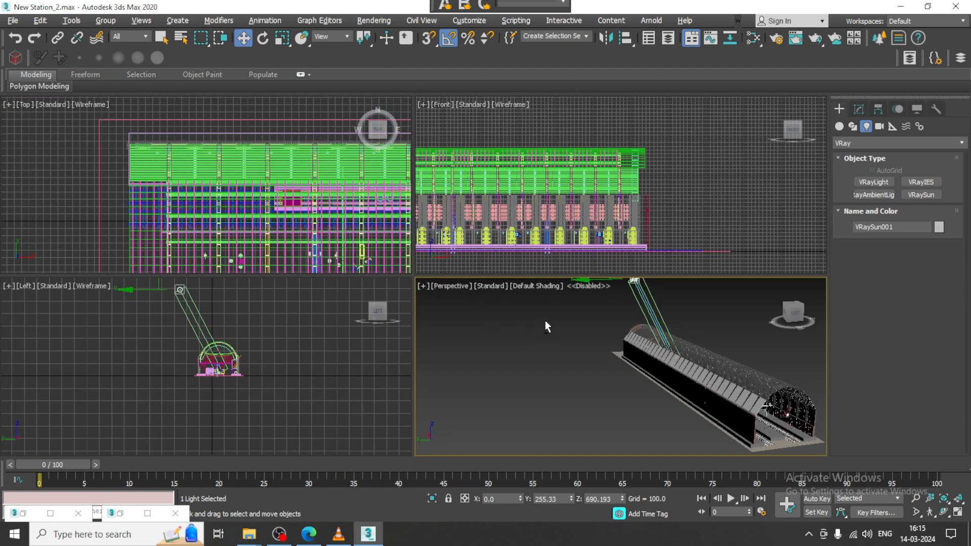
{"action": "key", "text": "alt+w"}
{"action": "scroll", "coordinate": [582, 307], "scroll_direction": "up", "scroll_amount": 3}
{"action": "key", "text": "F3"}
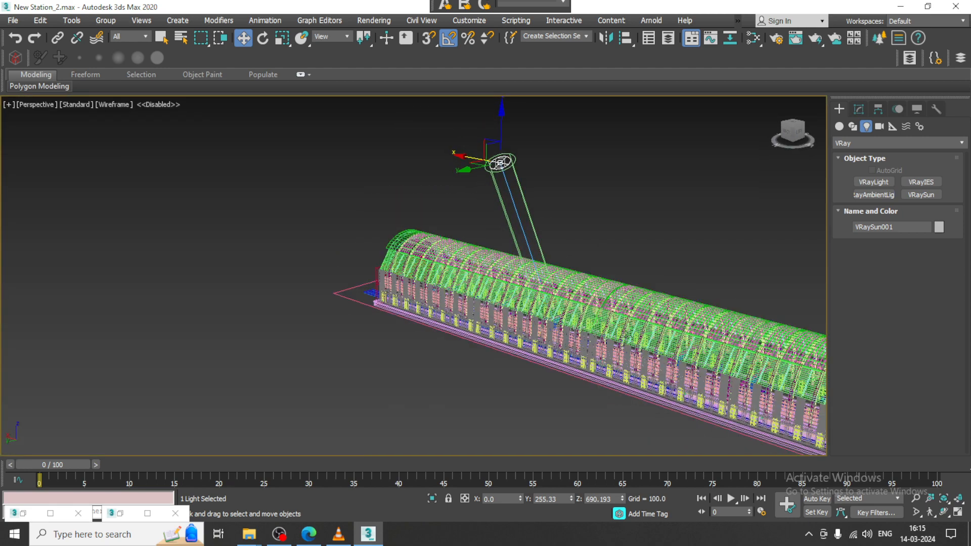
{"action": "middle_click_drag", "start_coordinate": [580, 307], "coordinate": [565, 251], "text": "alt"}
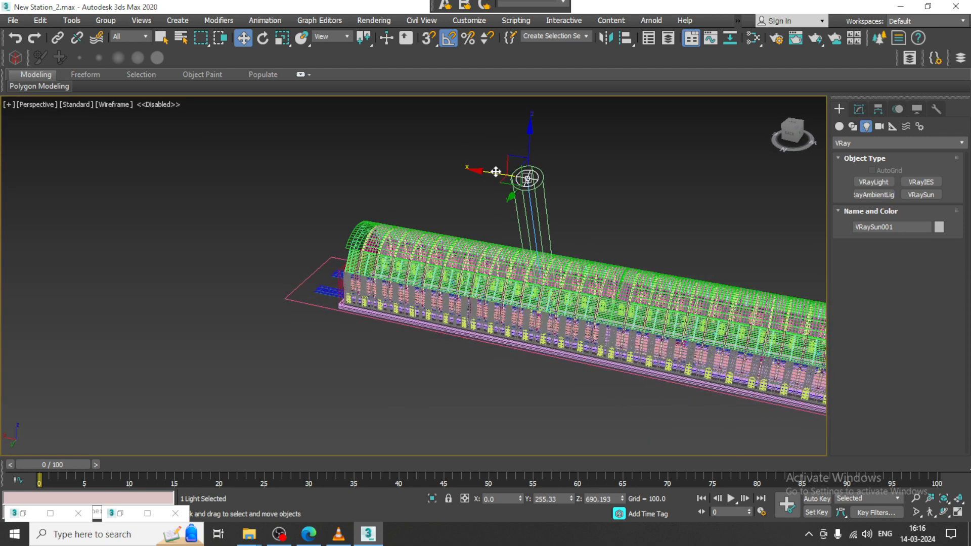
{"action": "left_click_drag", "start_coordinate": [496, 171], "coordinate": [345, 149]}
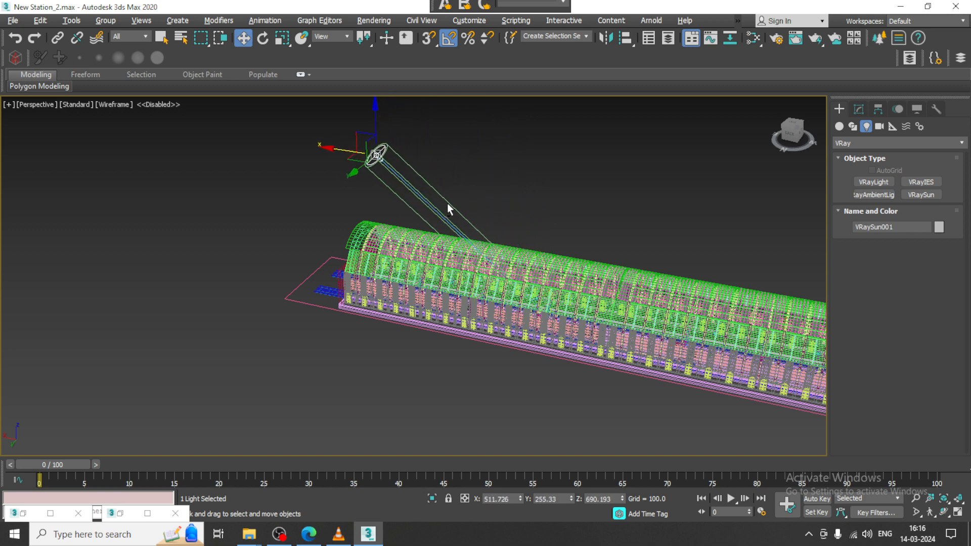
{"action": "middle_click_drag", "start_coordinate": [448, 204], "coordinate": [357, 177], "text": "alt"}
{"action": "left_click_drag", "start_coordinate": [381, 147], "coordinate": [365, 146]}
- Inspect the sun's beam inside the hall and from outside above the roof, and select the sun's target
{"action": "mouse_move", "coordinate": [485, 319]}
{"action": "middle_mouse_down", "text": "alt"}
{"action": "mouse_move", "coordinate": [490, 255]}
{"action": "mouse_move", "coordinate": [502, 324]}
{"action": "middle_mouse_up", "text": "alt"}
{"action": "scroll", "coordinate": [502, 324], "scroll_direction": "up", "scroll_amount": 3}
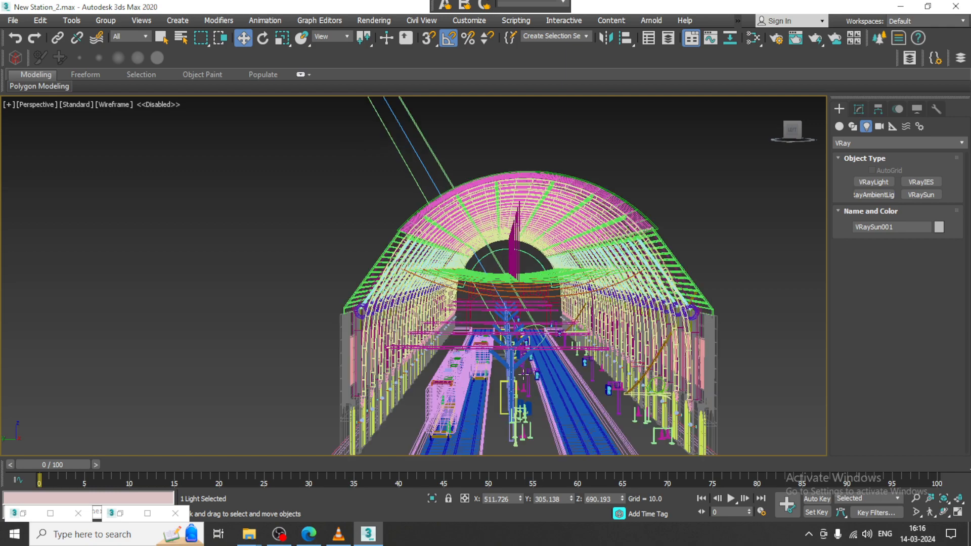
{"action": "scroll", "coordinate": [524, 375], "scroll_direction": "up", "scroll_amount": 10}
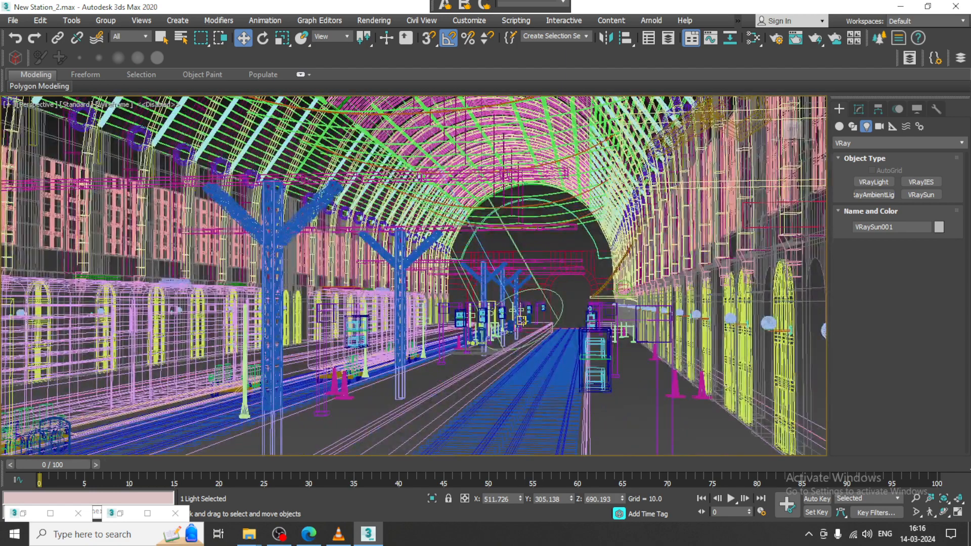
{"action": "left_click", "coordinate": [521, 320]}
{"action": "scroll", "coordinate": [521, 324], "scroll_direction": "down", "scroll_amount": 15}
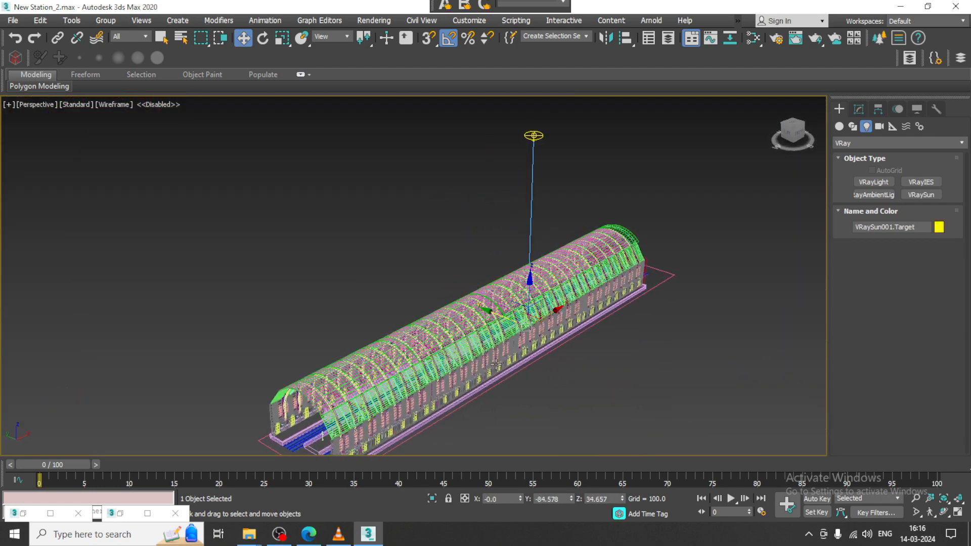
{"action": "key", "text": "F3"}
{"action": "left_click_drag", "start_coordinate": [546, 320], "coordinate": [501, 338]}
- Reselect the sun and show the perspective view in default shading without edged faces, facing the station's open end
{"action": "mouse_move", "coordinate": [501, 337]}
{"action": "middle_mouse_down", "text": "alt"}
{"action": "mouse_move", "coordinate": [577, 318]}
{"action": "mouse_move", "coordinate": [462, 253]}
{"action": "middle_mouse_up", "text": "alt"}
{"action": "key", "text": "F3"}
{"action": "scroll", "coordinate": [463, 255], "scroll_direction": "up", "scroll_amount": 10}
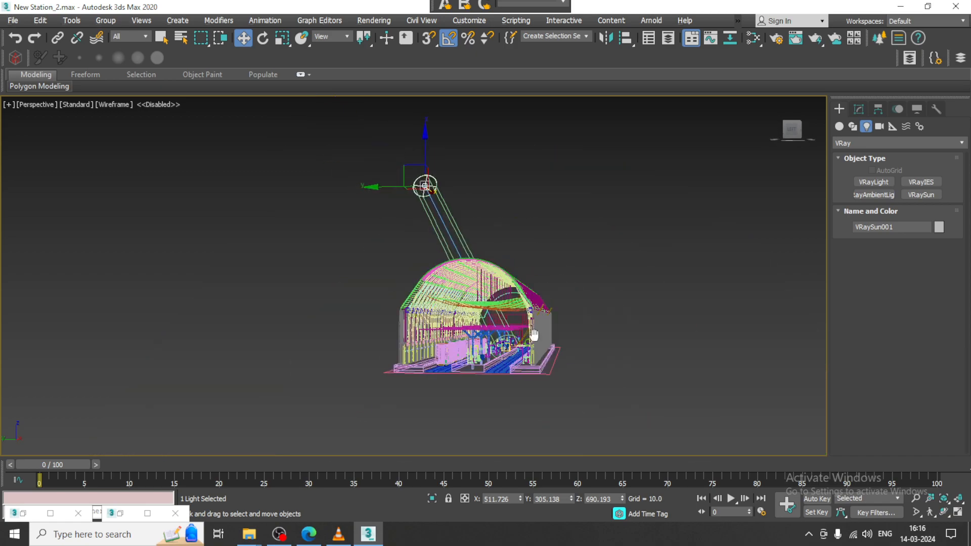
{"action": "scroll", "coordinate": [540, 338], "scroll_direction": "up", "scroll_amount": 3}
{"action": "mouse_move", "coordinate": [534, 335]}
{"action": "middle_mouse_down"}
{"action": "mouse_move", "coordinate": [480, 392]}
{"action": "mouse_move", "coordinate": [513, 347]}
{"action": "middle_mouse_up"}
{"action": "scroll", "coordinate": [479, 392], "scroll_direction": "up", "scroll_amount": 5}
{"action": "scroll", "coordinate": [513, 347], "scroll_direction": "down", "scroll_amount": 3}
{"action": "key", "text": "F4"}
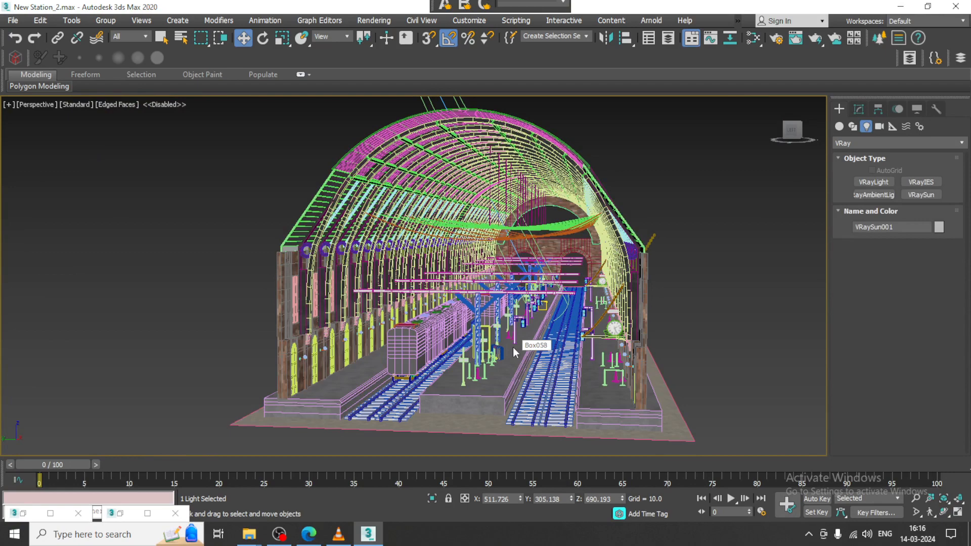
{"action": "key", "text": "F4"}
{"action": "scroll", "coordinate": [733, 305], "scroll_direction": "down", "scroll_amount": 4}
- Set the VRaySun's filter colour to a pale warm cream and its photon emit radius to 361.5
{"action": "left_click", "coordinate": [855, 110]}
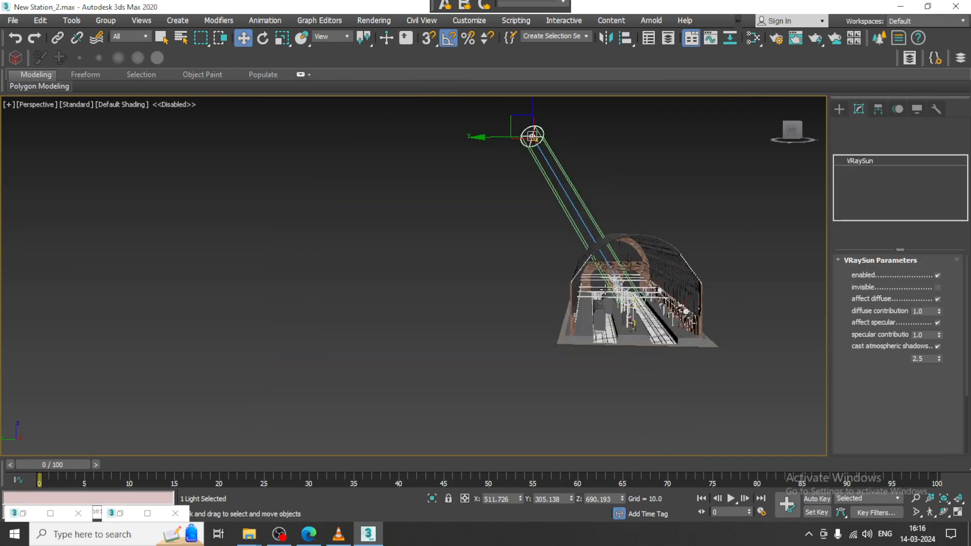
{"action": "middle_click_drag", "start_coordinate": [680, 309], "coordinate": [567, 292]}
{"action": "scroll", "coordinate": [579, 317], "scroll_direction": "up", "scroll_amount": 5}
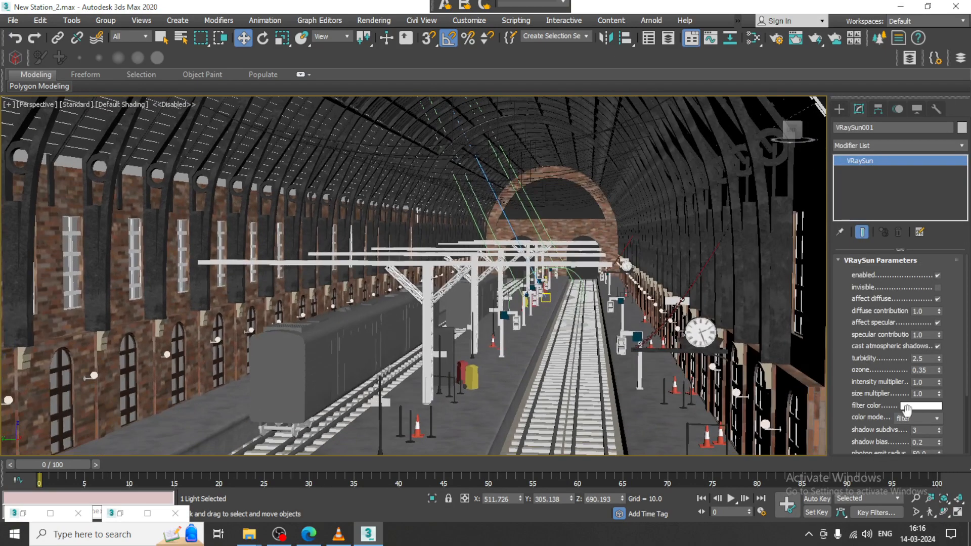
{"action": "left_click_drag", "start_coordinate": [888, 408], "coordinate": [889, 377]}
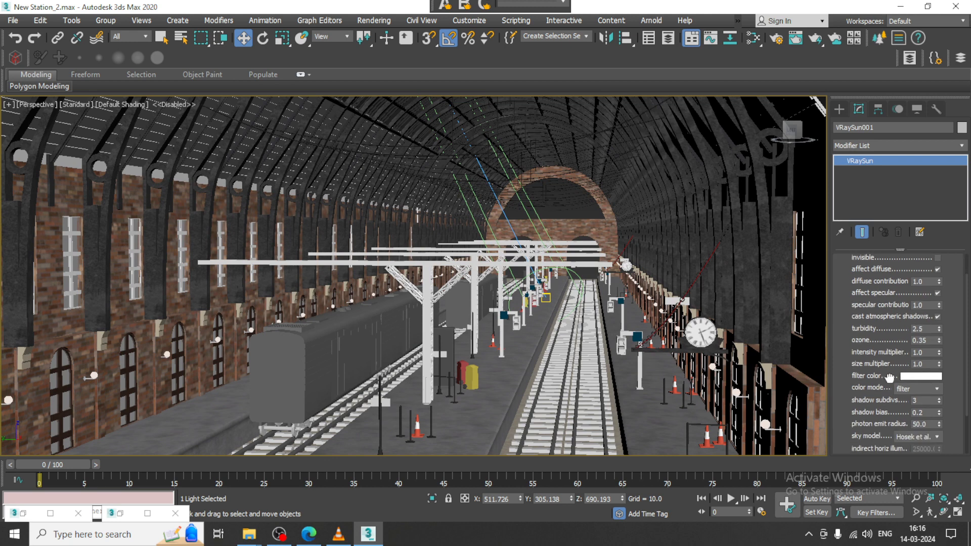
{"action": "left_click", "coordinate": [922, 385]}
{"action": "left_click", "coordinate": [932, 376]}
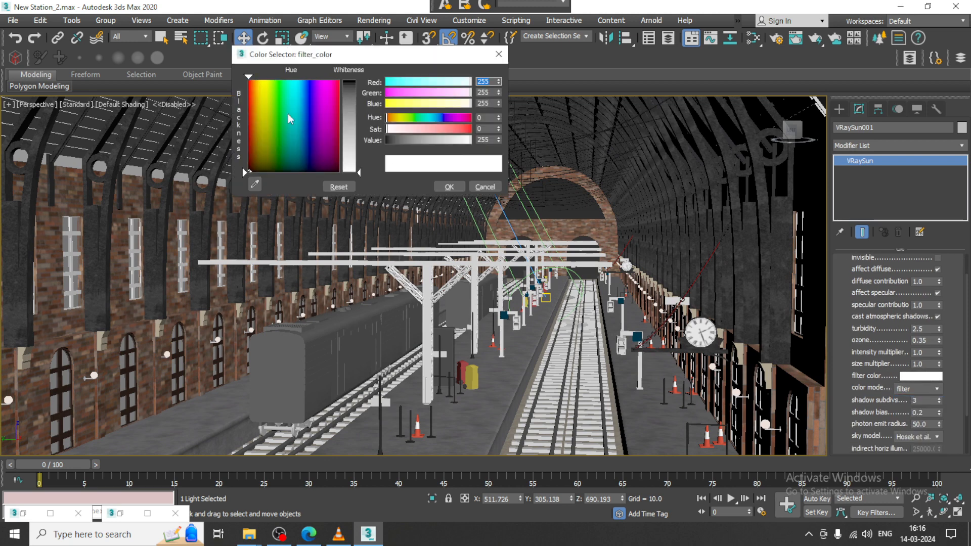
{"action": "left_click_drag", "start_coordinate": [260, 105], "coordinate": [253, 105]}
{"action": "left_click_drag", "start_coordinate": [348, 150], "coordinate": [348, 147]}
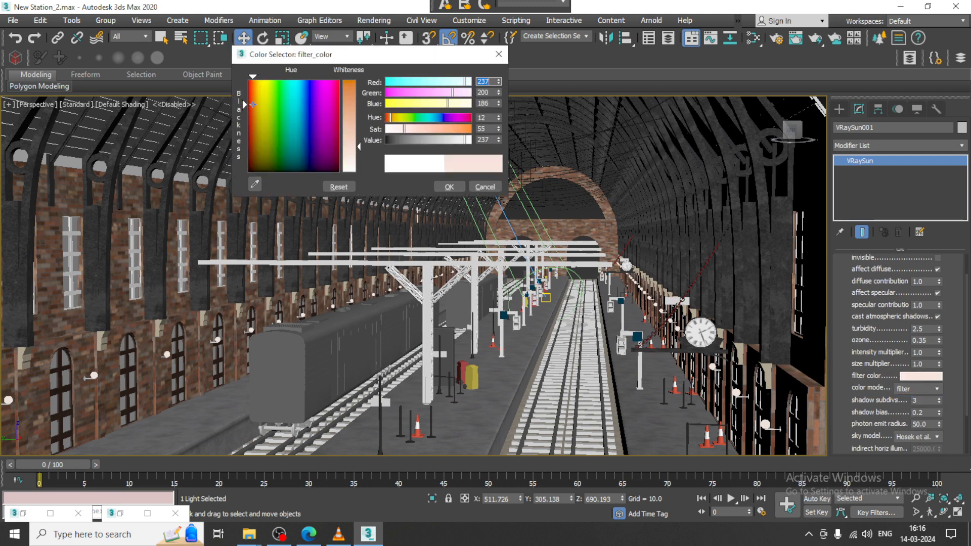
{"action": "left_click_drag", "start_coordinate": [253, 105], "coordinate": [255, 107]}
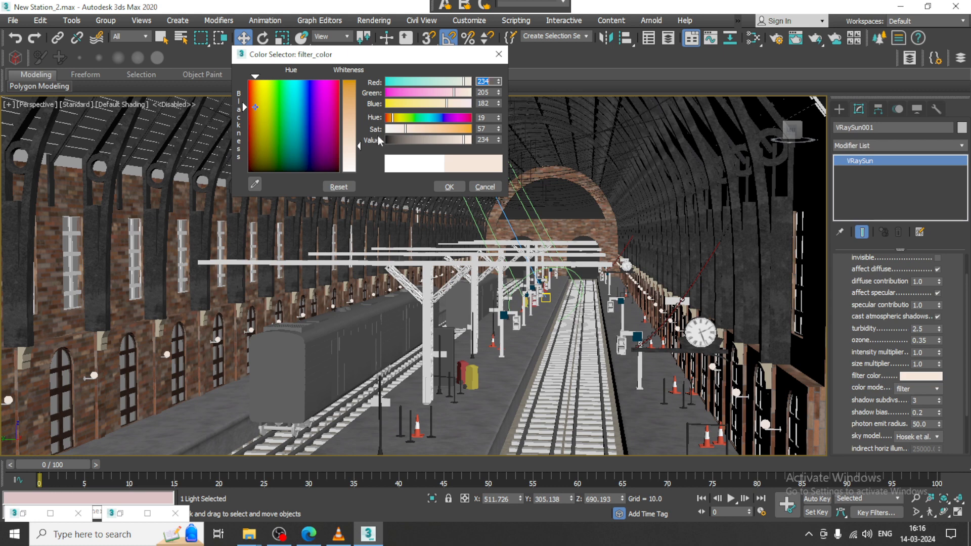
{"action": "left_click_drag", "start_coordinate": [361, 147], "coordinate": [360, 148]}
{"action": "left_click", "coordinate": [445, 186]}
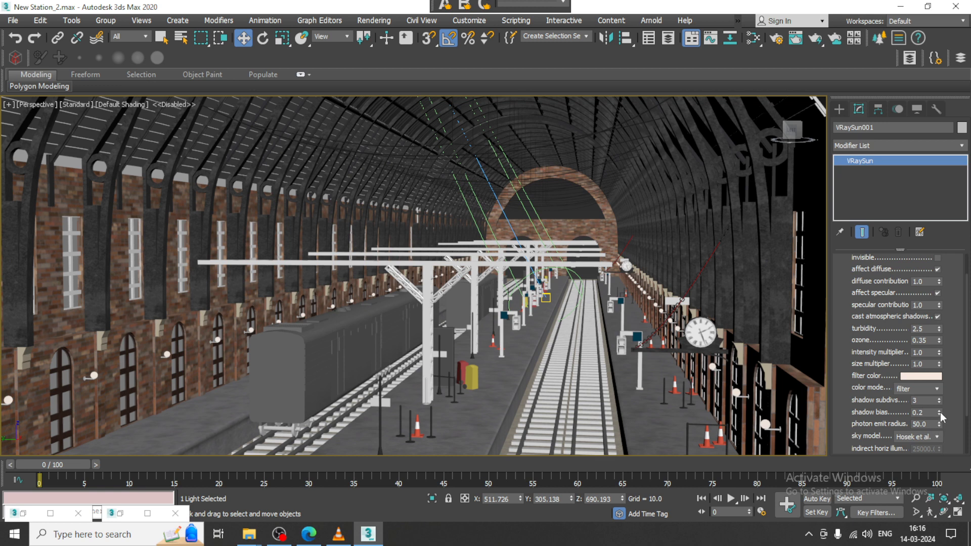
{"action": "left_click_drag", "start_coordinate": [939, 424], "coordinate": [892, 47]}
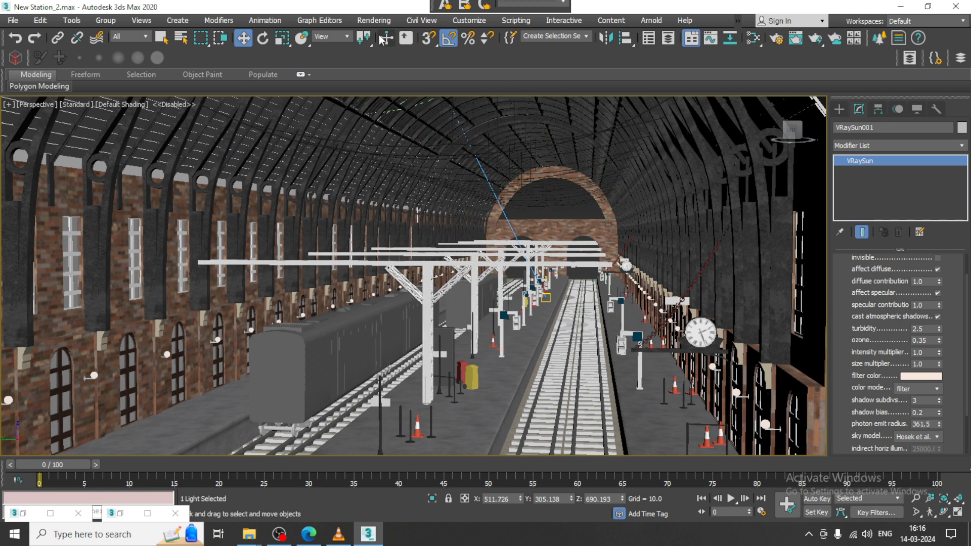
- Preview the sun's light and shadows in the High Quality viewport mode and return the view to Standard
{"action": "left_click", "coordinate": [73, 104]}
{"action": "left_click", "coordinate": [122, 143]}
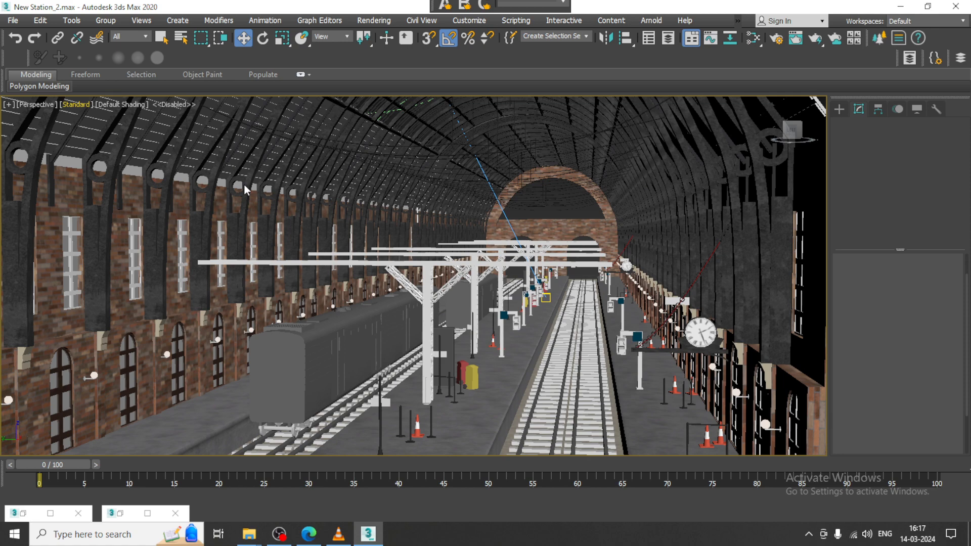
{"action": "key", "text": "d"}
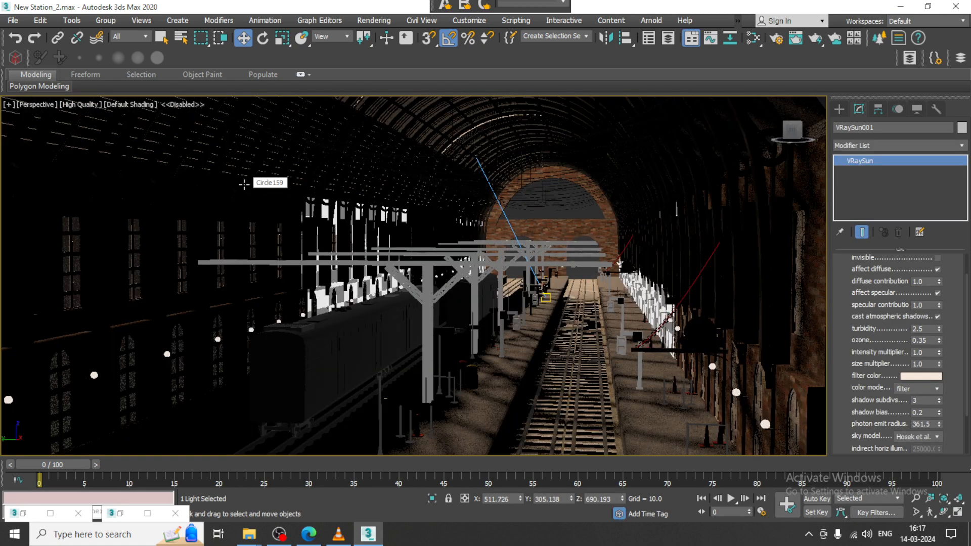
{"action": "left_click", "coordinate": [81, 104]}
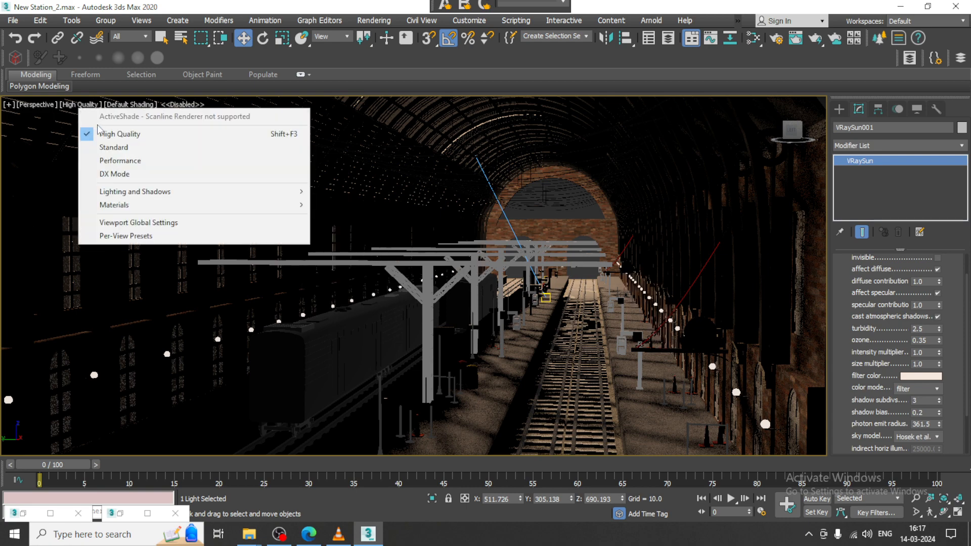
{"action": "left_click", "coordinate": [98, 147]}
- Make a V-Ray test render of the hall looking down the tracks from its open end and close the frame buffer
{"action": "scroll", "coordinate": [527, 260], "scroll_direction": "down", "scroll_amount": 7}
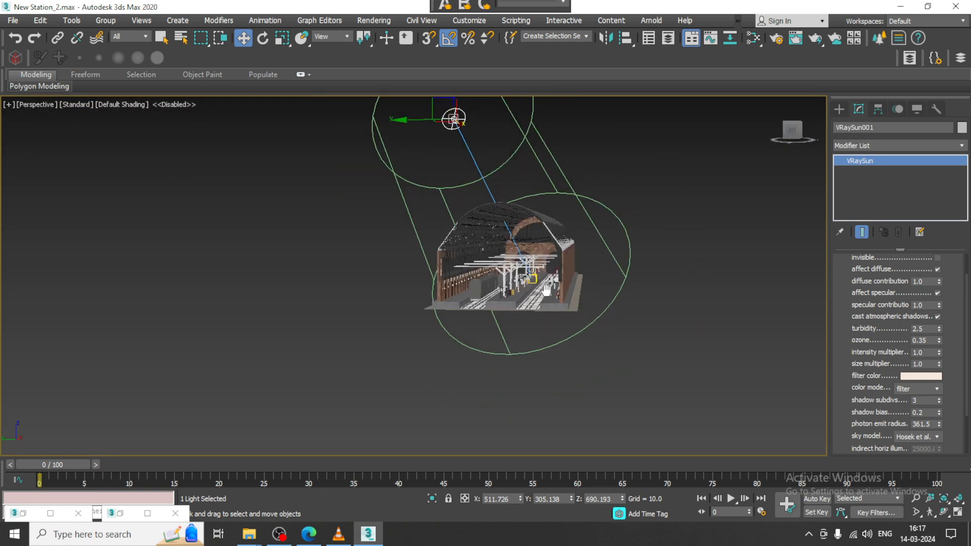
{"action": "scroll", "coordinate": [536, 290], "scroll_direction": "up", "scroll_amount": 5}
{"action": "scroll", "coordinate": [544, 289], "scroll_direction": "up", "scroll_amount": 1}
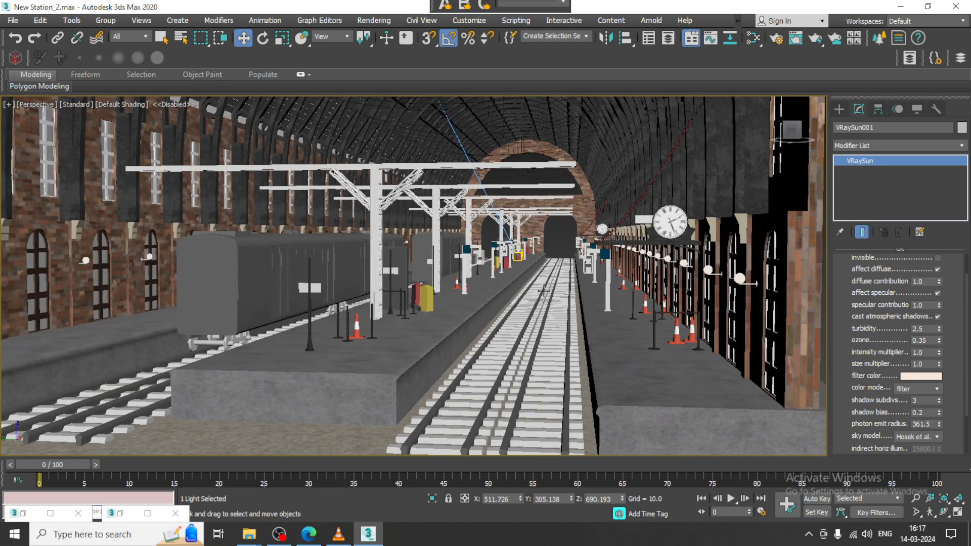
{"action": "left_click", "coordinate": [373, 20]}
{"action": "left_click", "coordinate": [389, 40]}
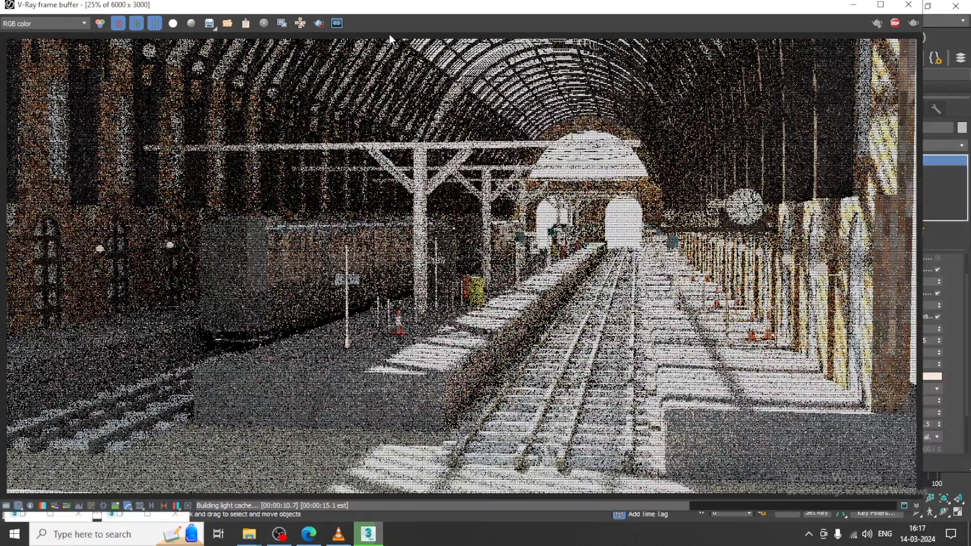
{"action": "left_click", "coordinate": [914, 6]}
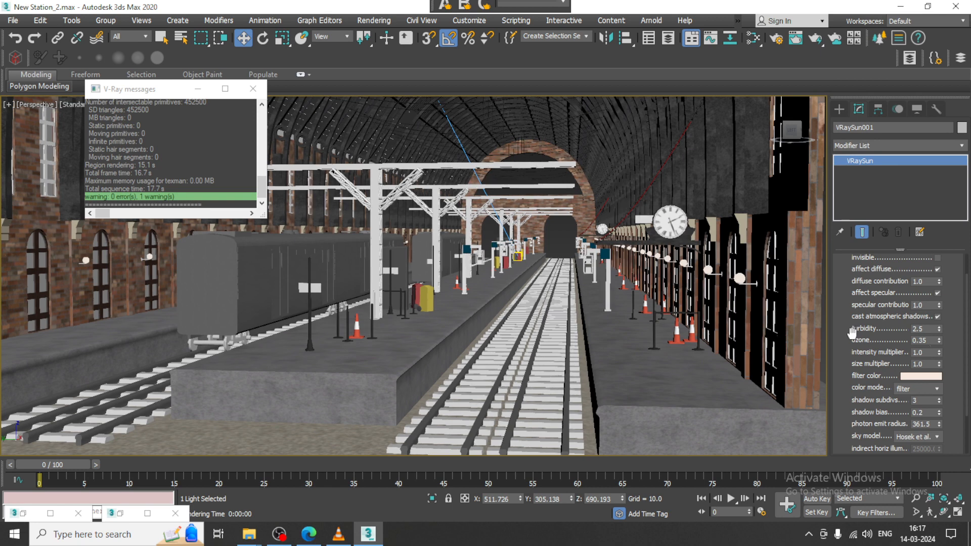
- Set the sun's intensity multiplier to 0.2 and minimise the V-Ray messages window
{"action": "left_click", "coordinate": [926, 354]}
{"action": "type", "text": "0.2"}
{"action": "key", "text": "Return"}
{"action": "left_click", "coordinate": [198, 89]}
- Frame the hall at an angle from its open end, with the train, platforms and roof in view
{"action": "key", "text": "z"}
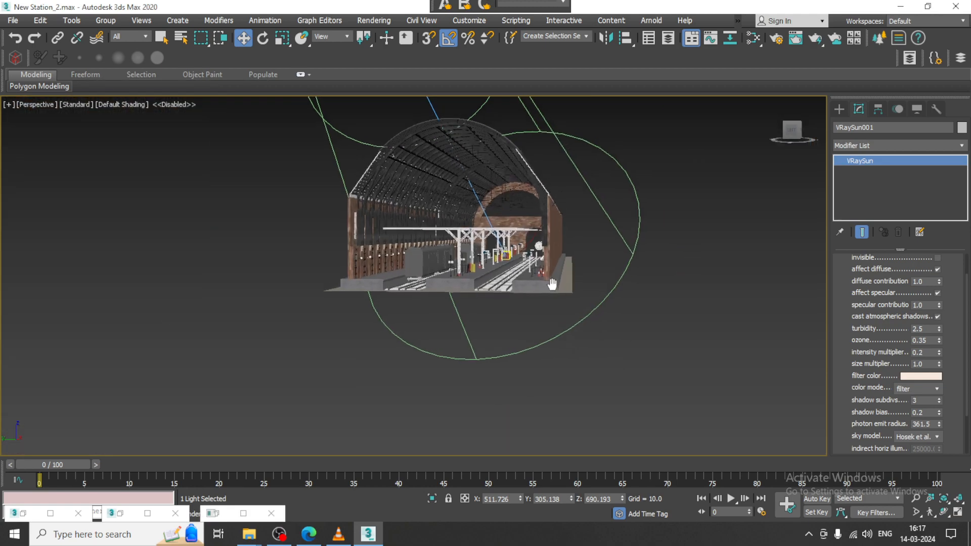
{"action": "middle_click_drag", "start_coordinate": [553, 284], "coordinate": [585, 314]}
{"action": "scroll", "coordinate": [587, 303], "scroll_direction": "up", "scroll_amount": 3}
{"action": "scroll", "coordinate": [595, 300], "scroll_direction": "up", "scroll_amount": 3}
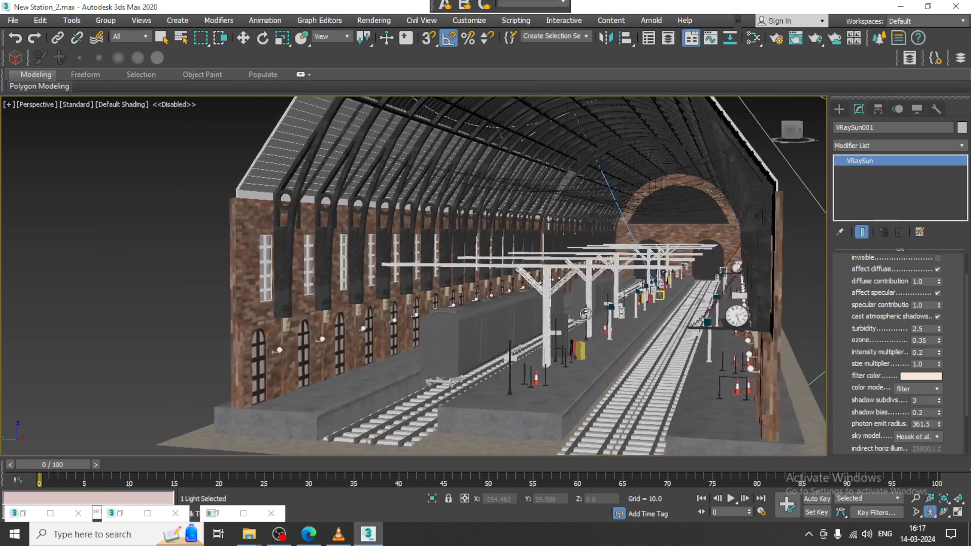
{"action": "scroll", "coordinate": [585, 314], "scroll_direction": "up", "scroll_amount": 4}
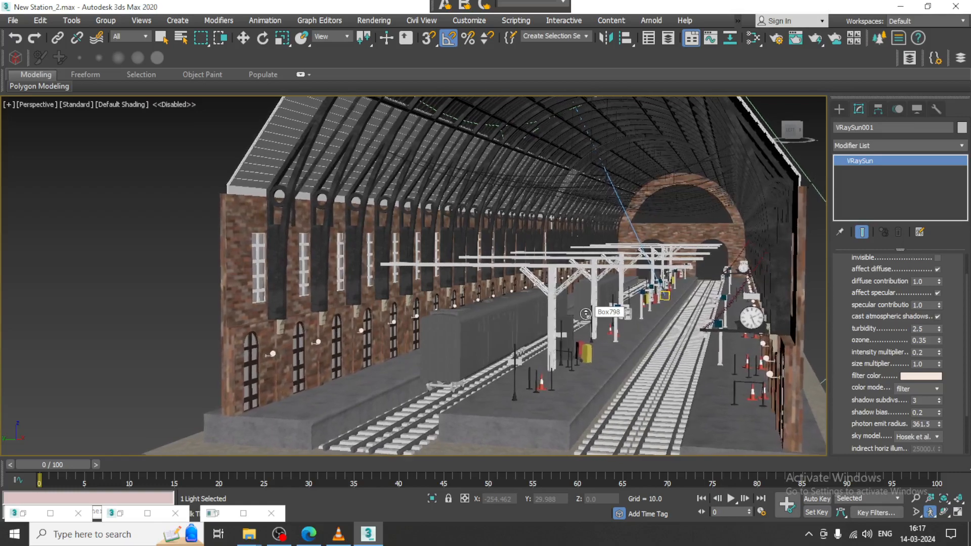
{"action": "scroll", "coordinate": [585, 315], "scroll_direction": "up", "scroll_amount": 5}
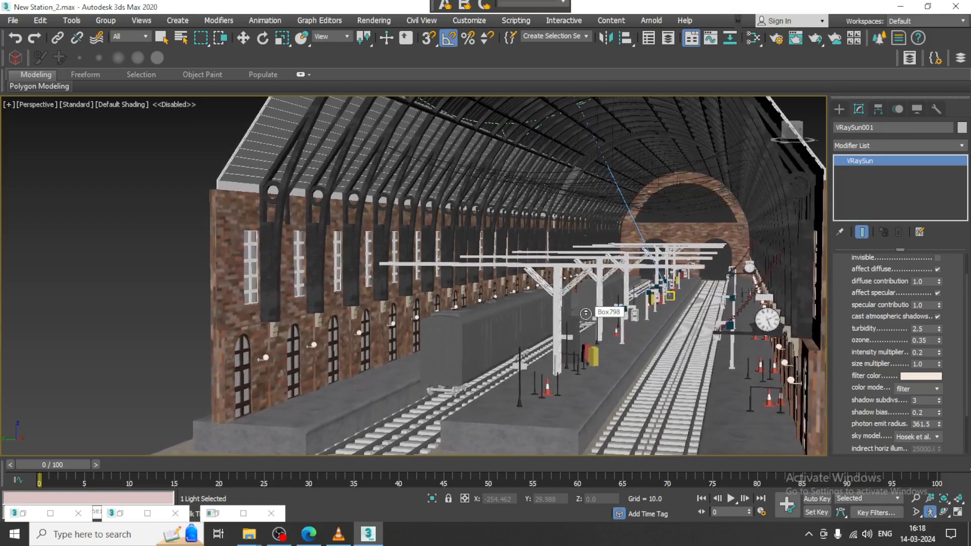
{"action": "scroll", "coordinate": [586, 314], "scroll_direction": "up", "scroll_amount": 1}
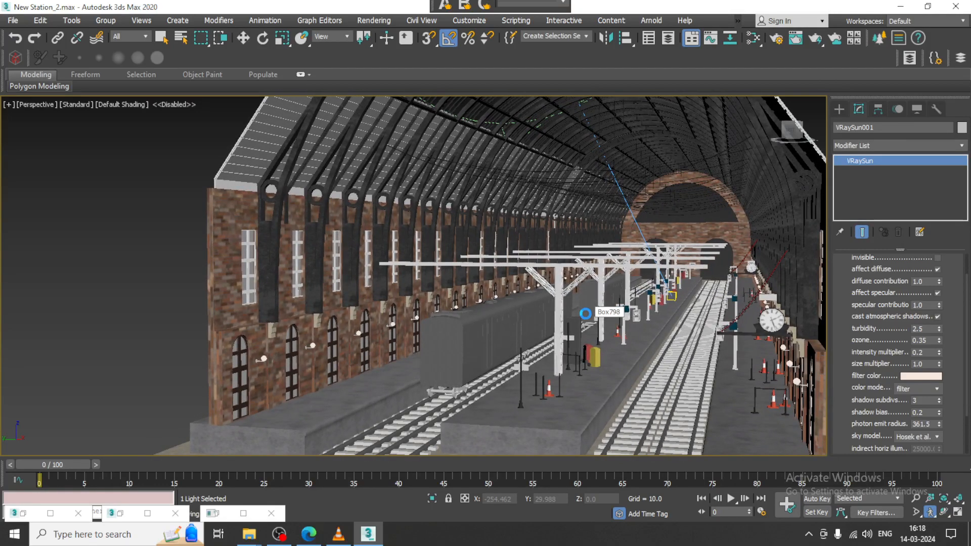